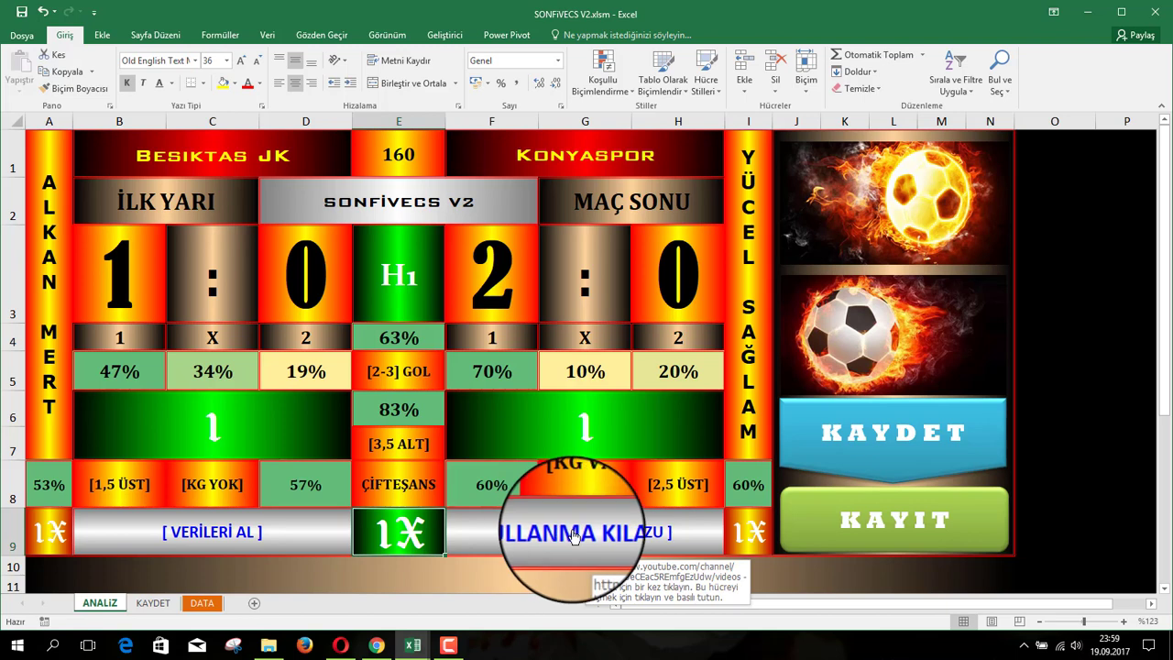
- Follow the KULLANMA KILAVUZU link to the author's channel, then play and pause the NOWGOAL V12 video
click(575, 536)
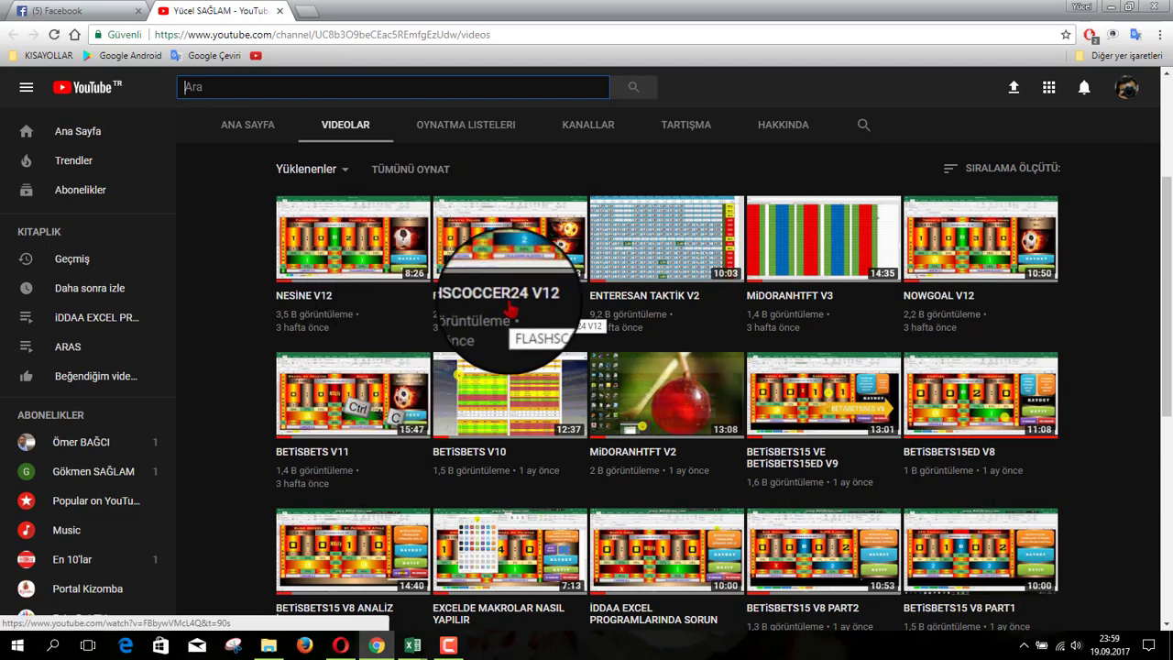
mouse_move(979, 237)
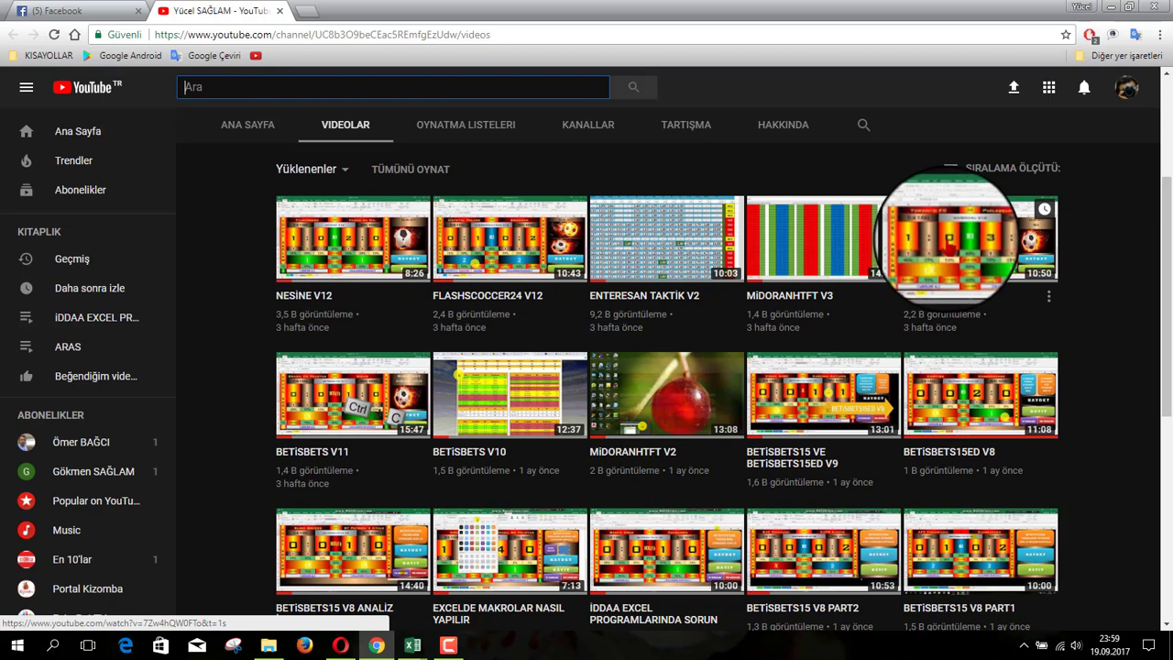
click(953, 236)
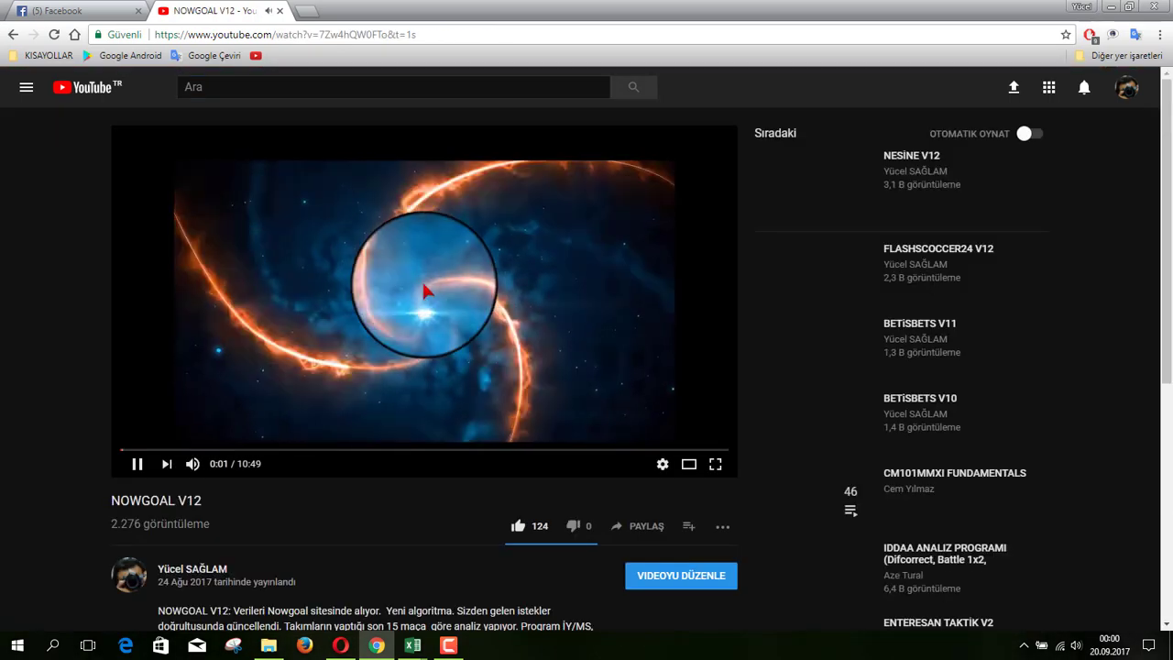
click(439, 351)
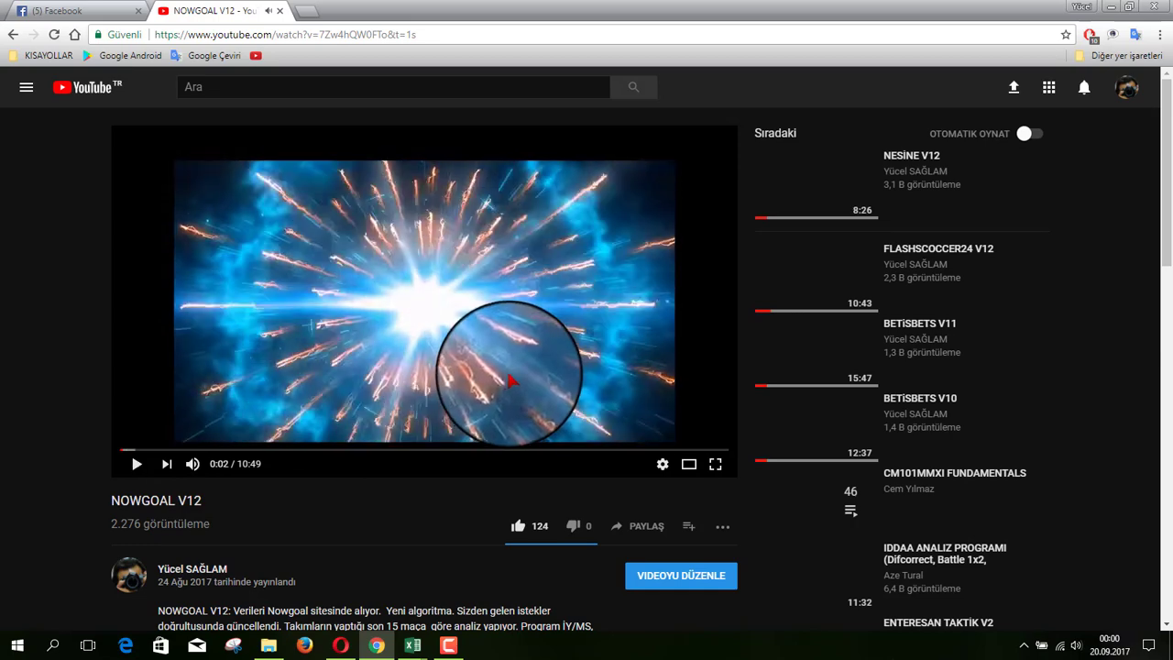
scroll(513, 371, down, 3)
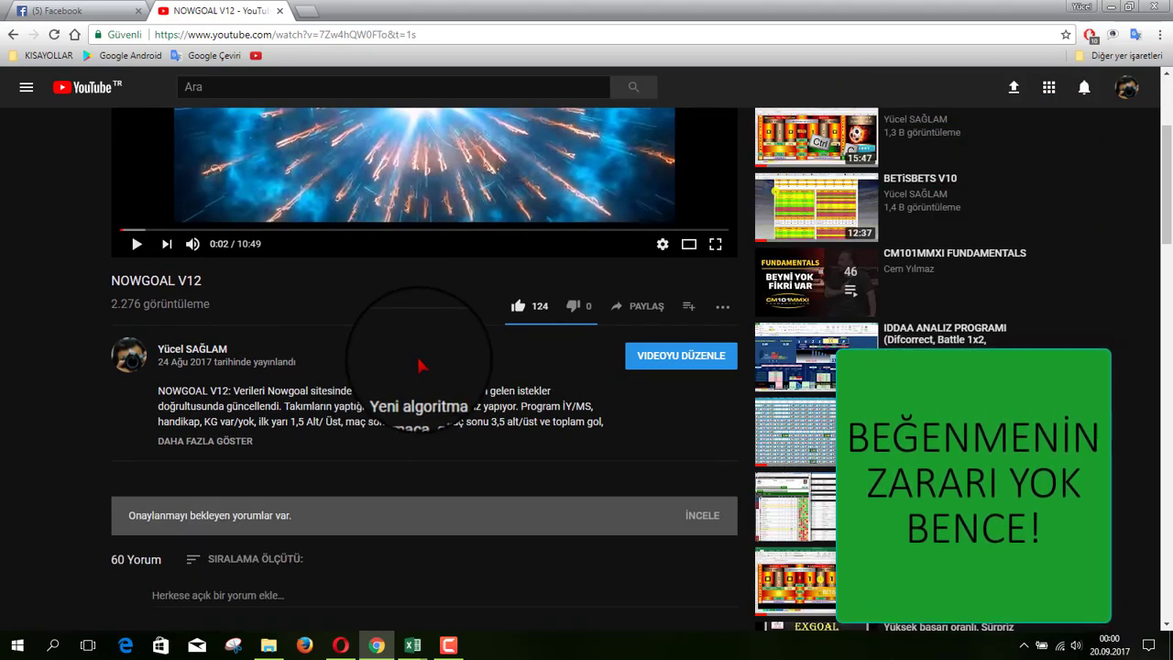
scroll(418, 366, up, 1)
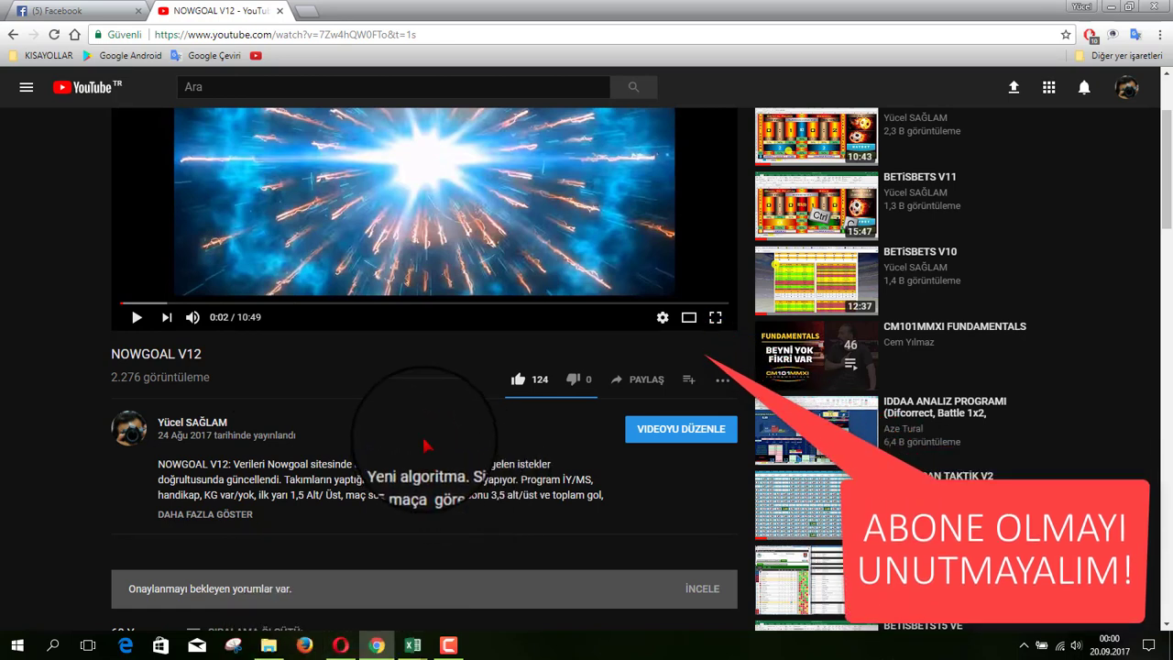
scroll(424, 445, down, 2)
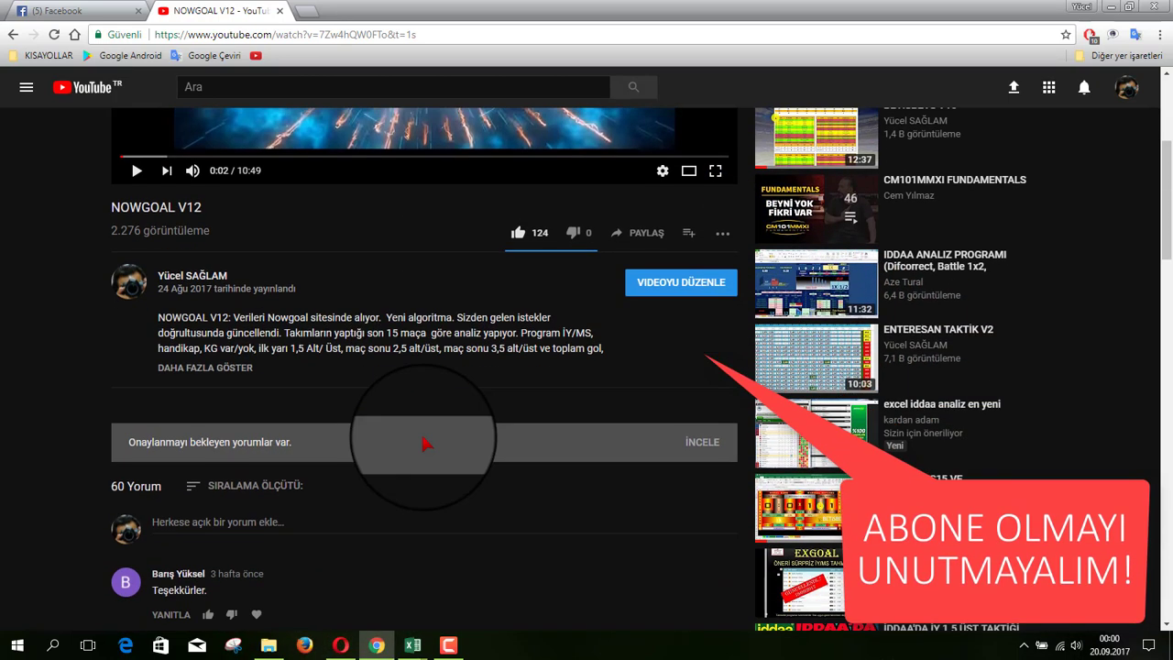
- Read the fully expanded NOWGOAL V12 description, then minimize Chrome to return to the SONFIVECS V2 workbook
click(218, 370)
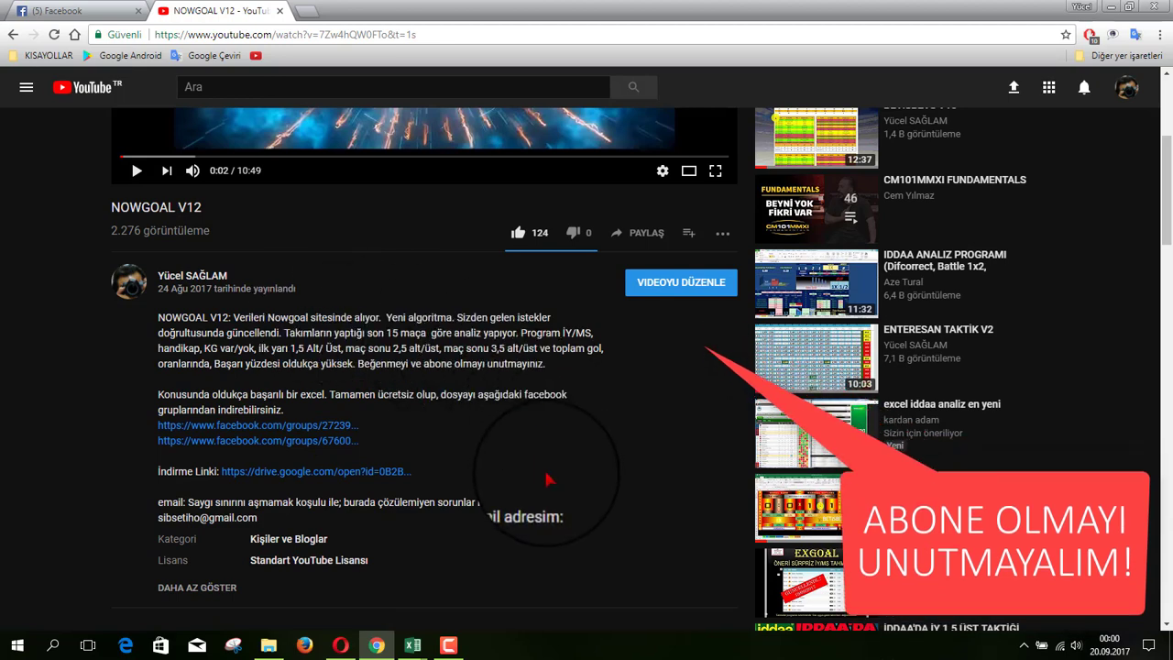
scroll(544, 472, up, 1)
scroll(604, 493, up, 1)
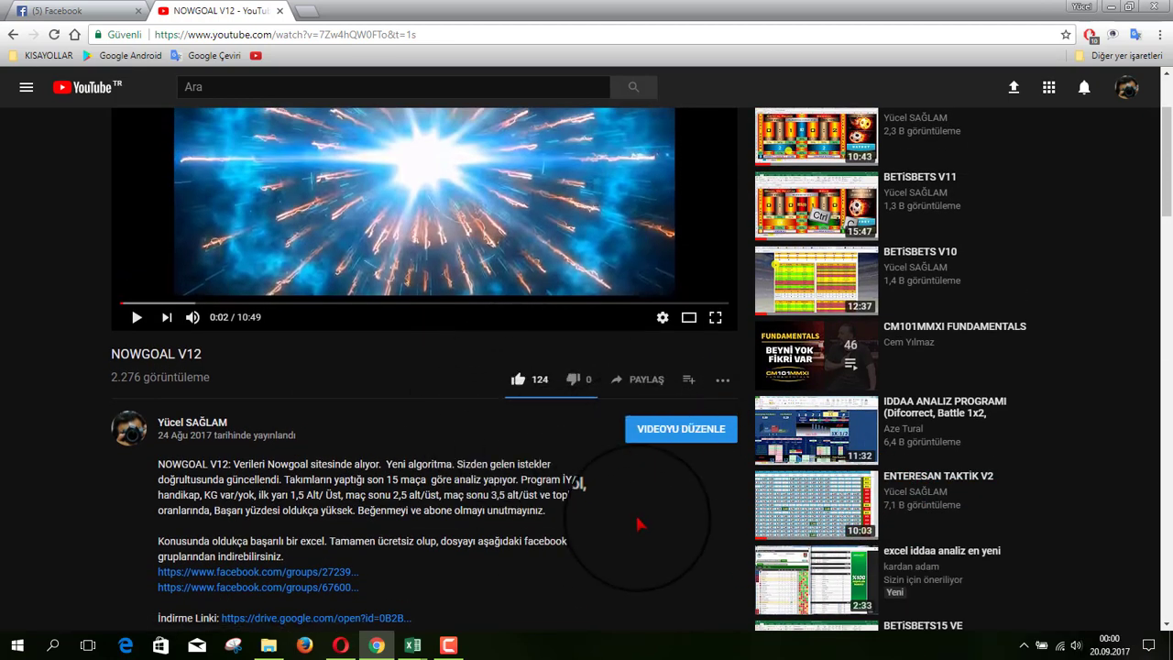
scroll(639, 524, down, 1)
scroll(641, 523, down, 4)
scroll(559, 513, up, 6)
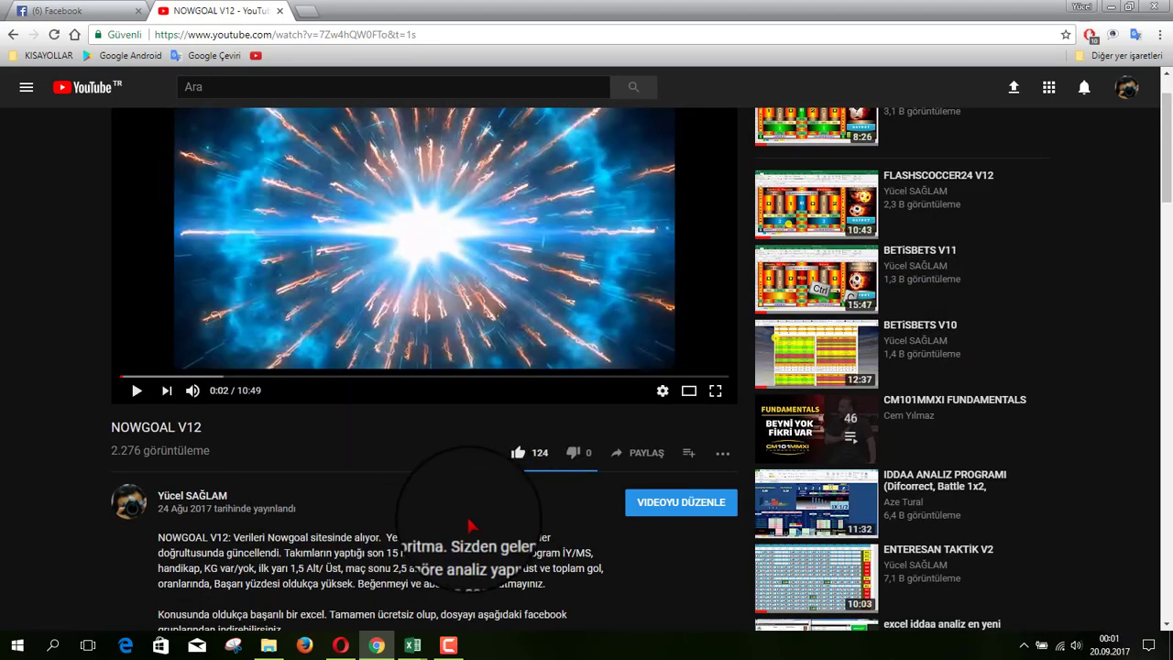
scroll(465, 502, down, 3)
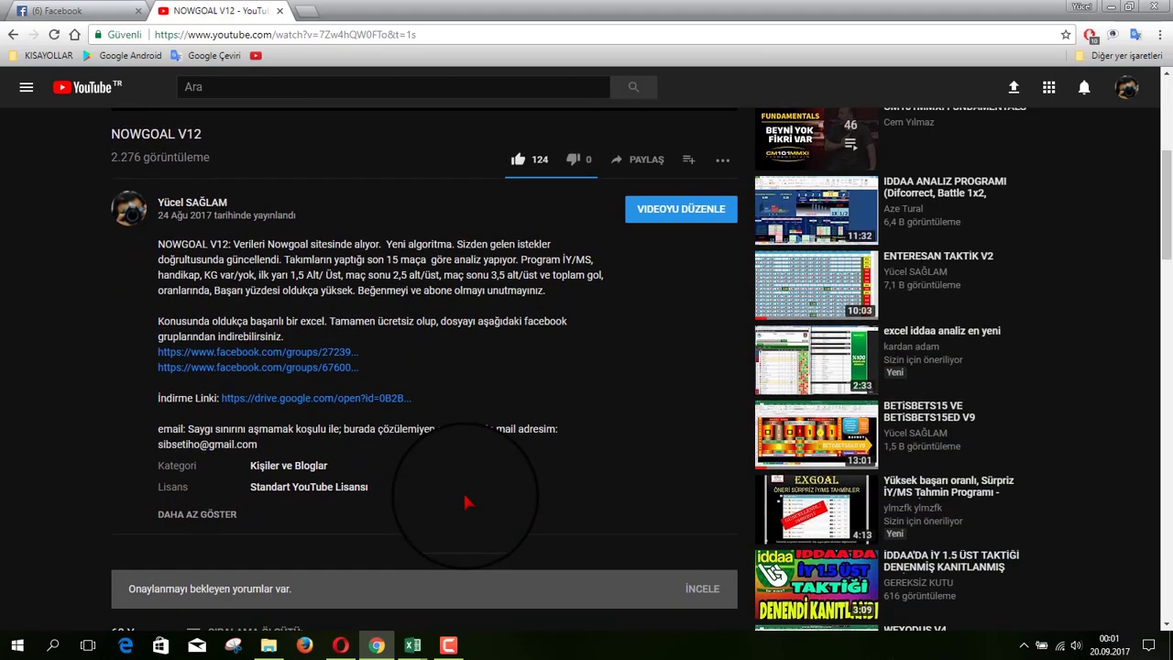
scroll(465, 499, up, 2)
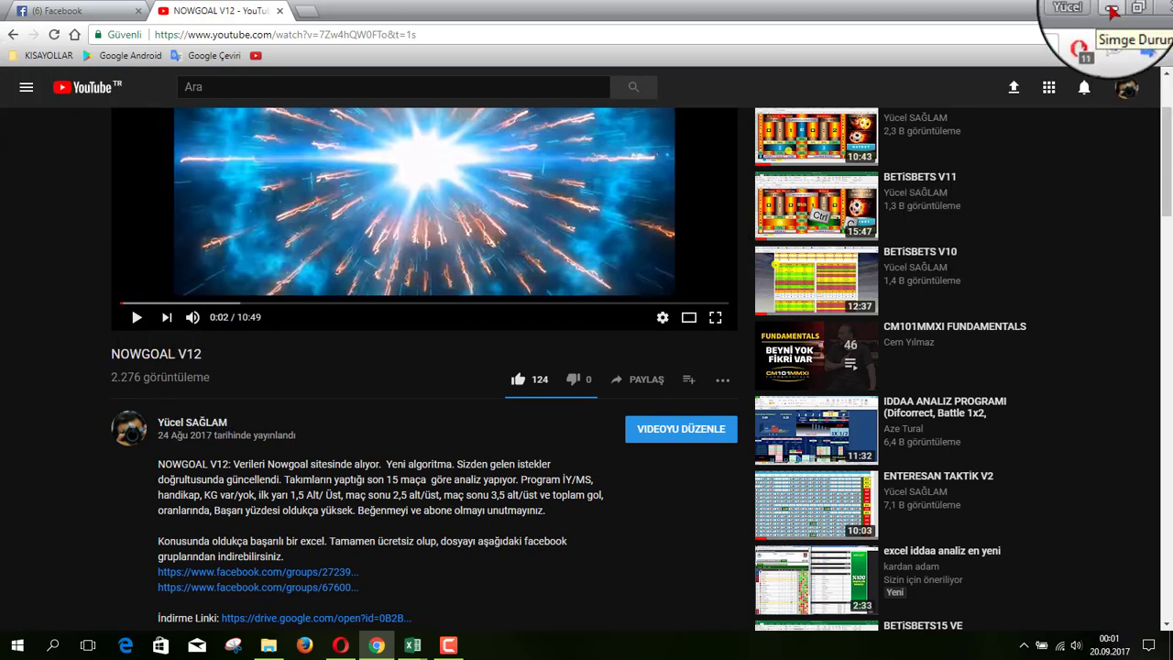
click(1112, 9)
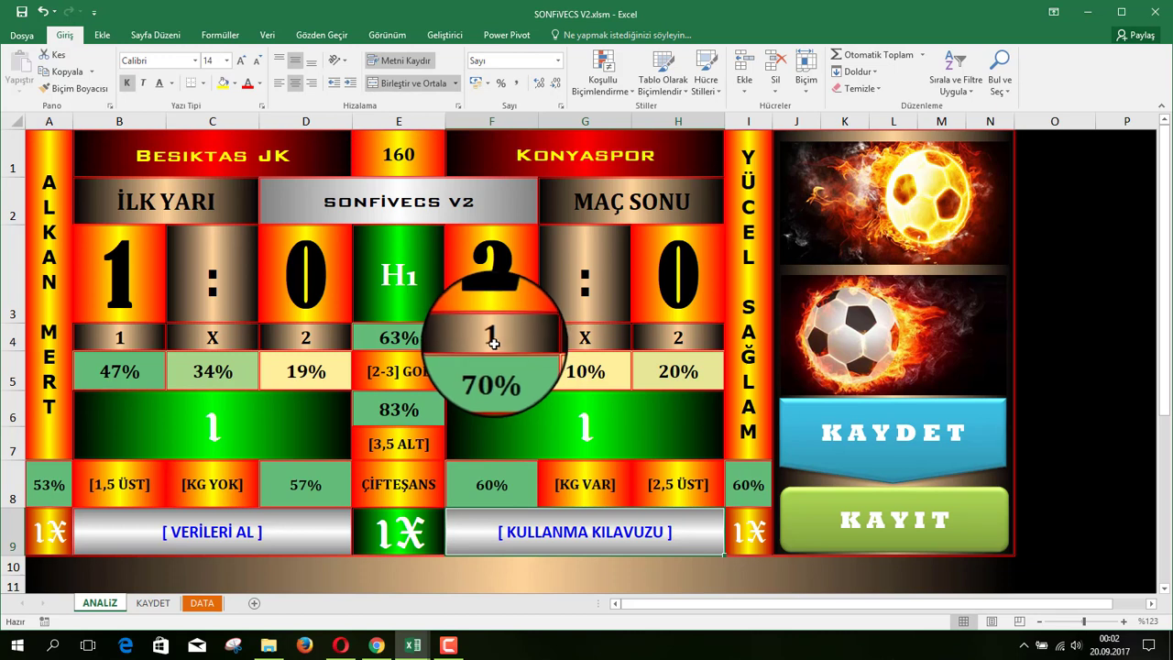
- Try changing match code E1 from 160 to 161, then undo it back to 160
click(400, 161)
text(16)
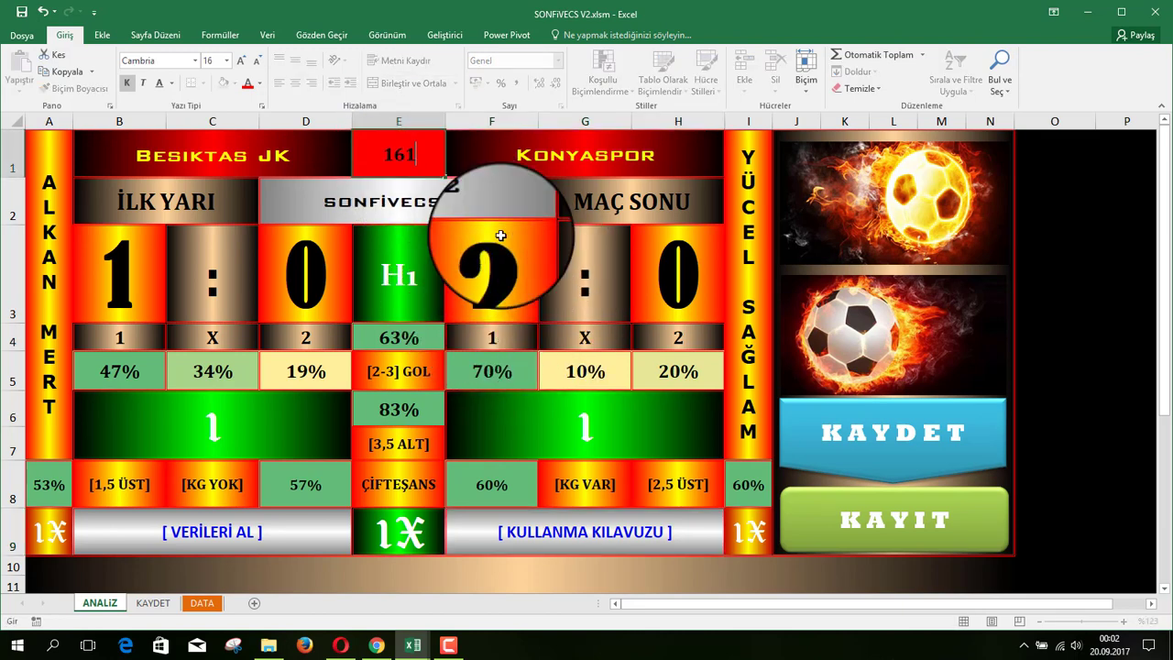
key(Return)
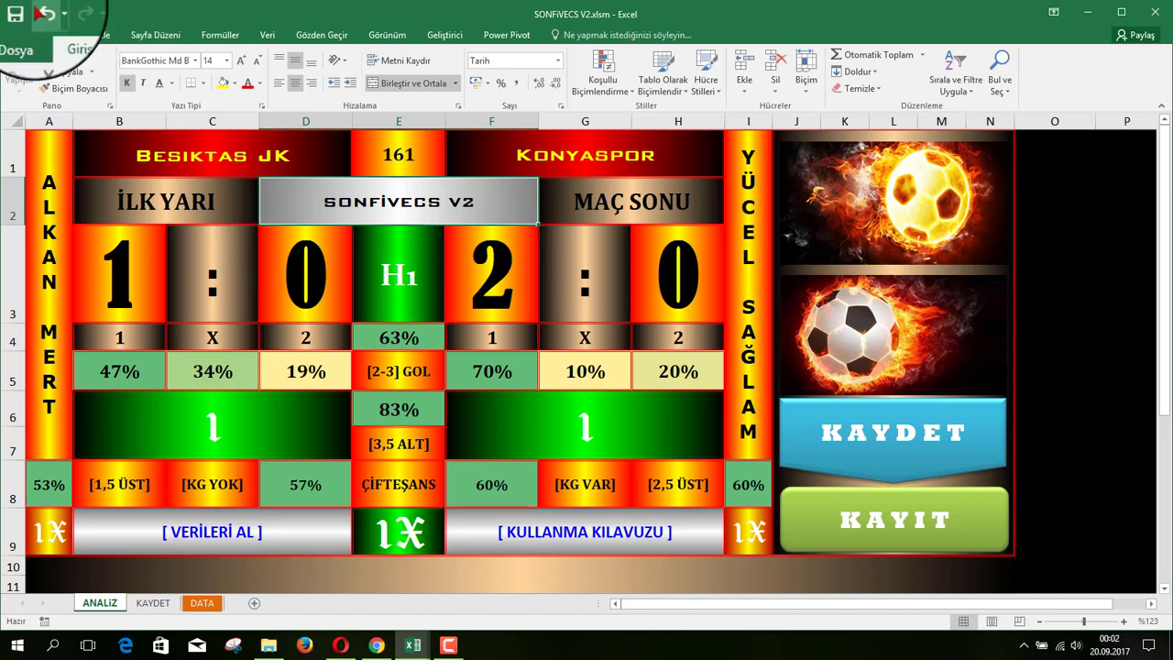
click(43, 12)
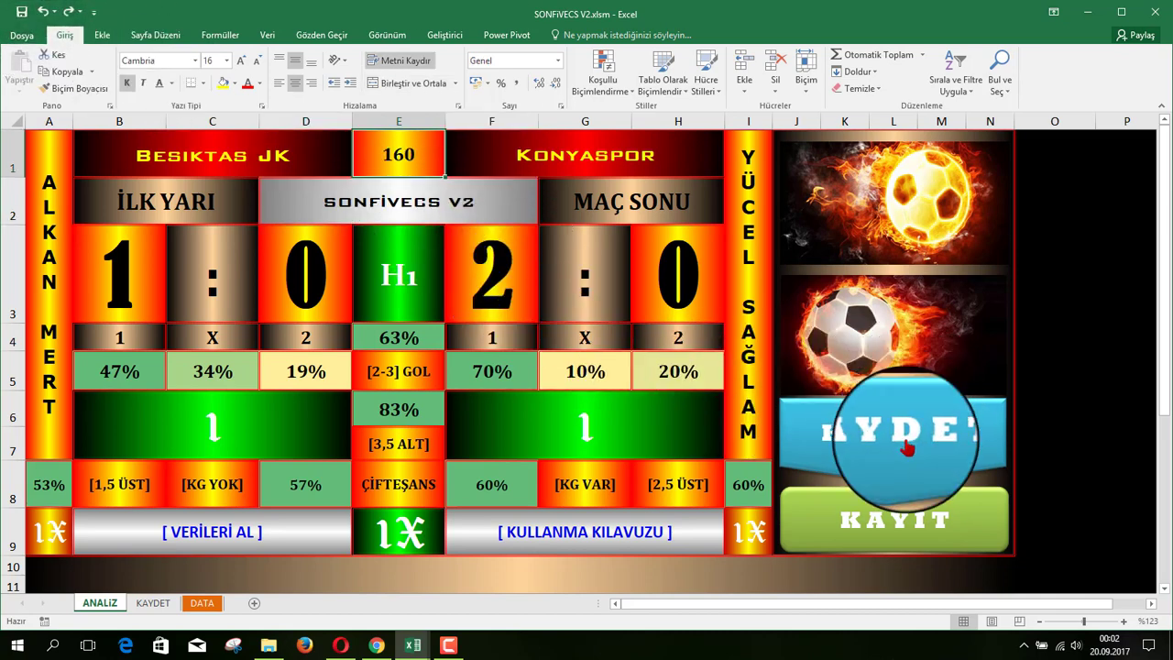
- Open the KAYDET sheet with the KAYIT button and browse the saved match records
click(906, 529)
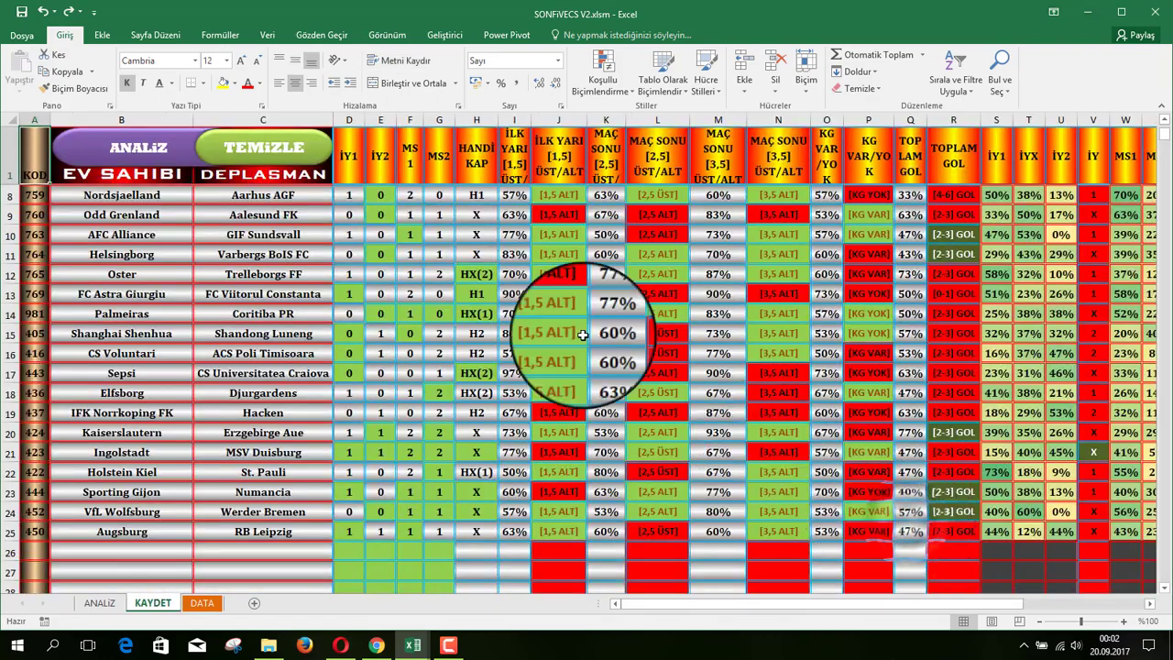
scroll(514, 516, down, 5)
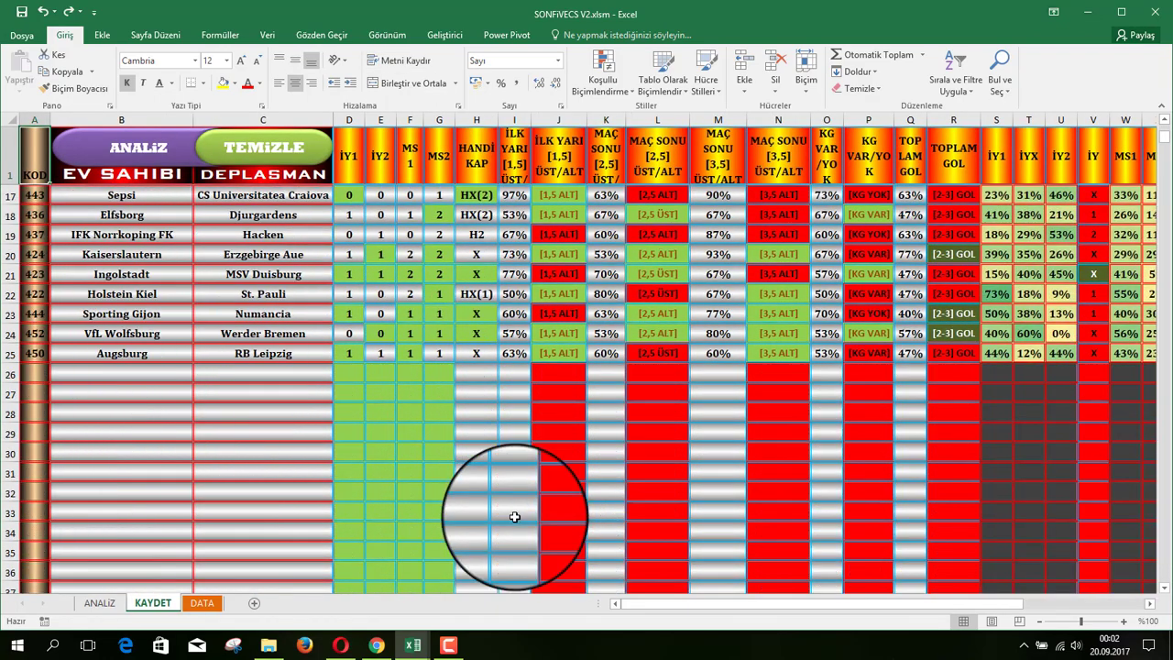
scroll(514, 516, up, 5)
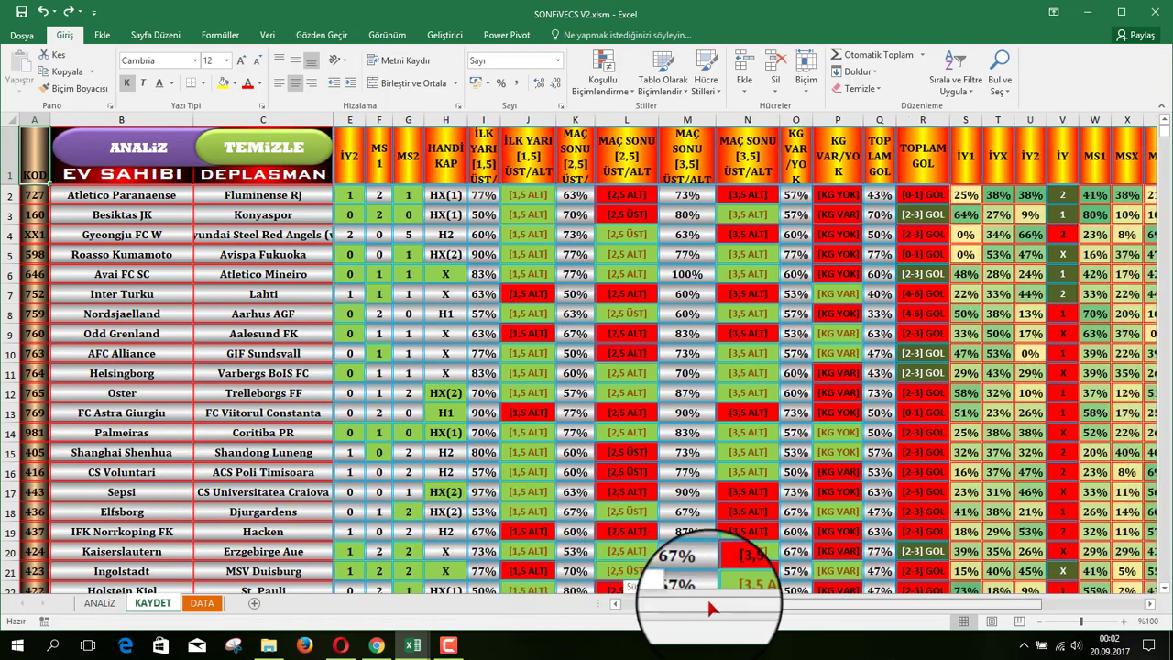
drag(649, 612, 786, 608)
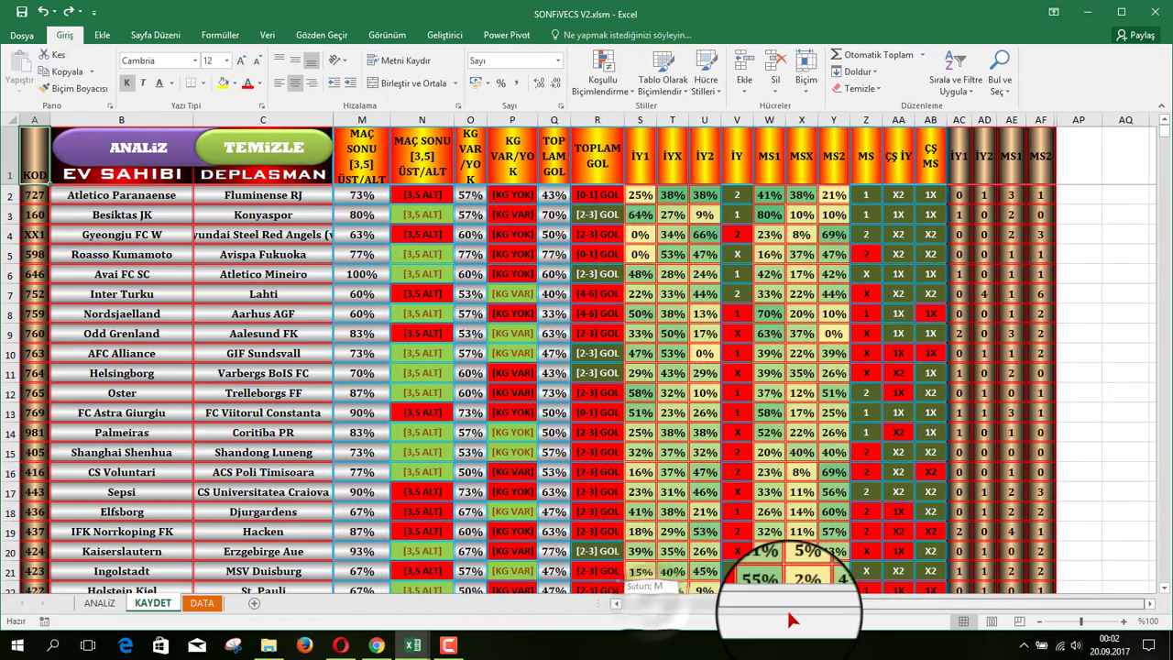
scroll(691, 417, down, 3)
scroll(691, 417, up, 4)
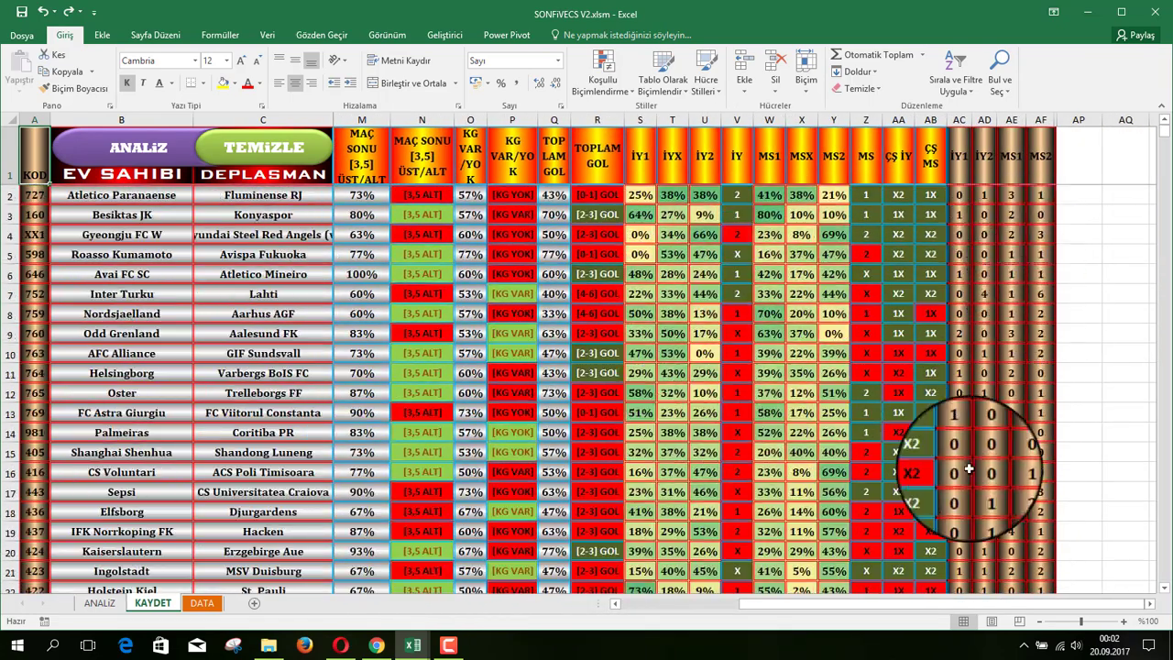
- Return to the ANALIZ sheet showing the Besiktas JK vs Konyaspor match 160 dashboard
click(108, 604)
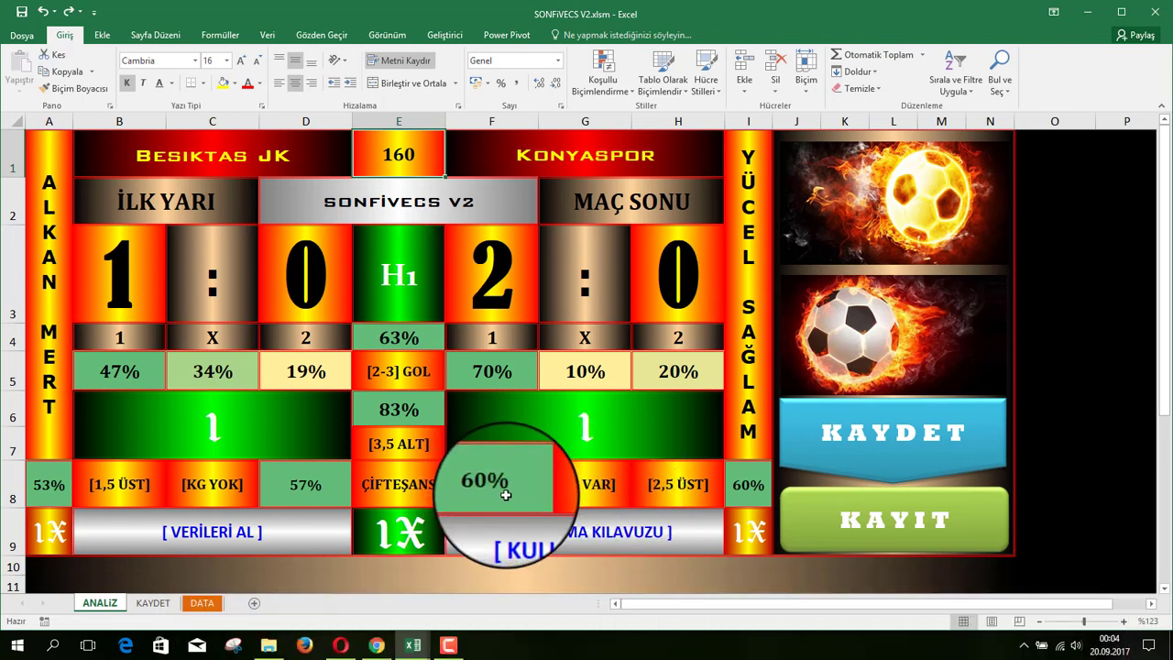
- Inspect the Besiktas JK Previous Scores Statistics on the DATA sheet, then go back to ANALIZ
click(202, 603)
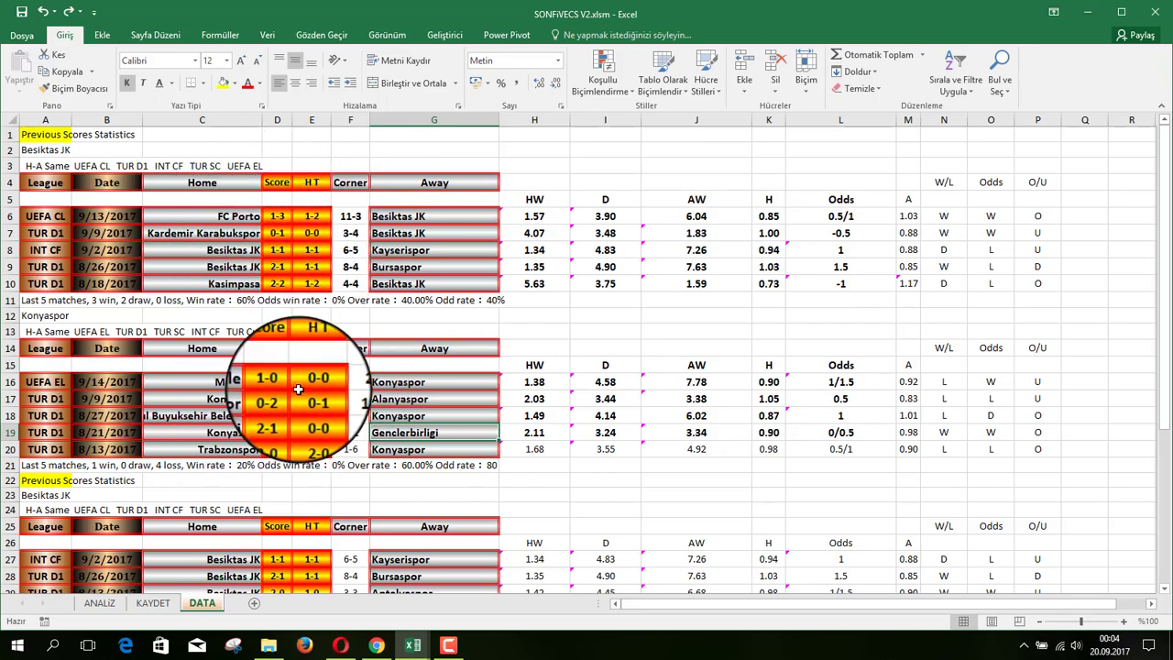
scroll(298, 390, down, 3)
scroll(301, 354, down, 2)
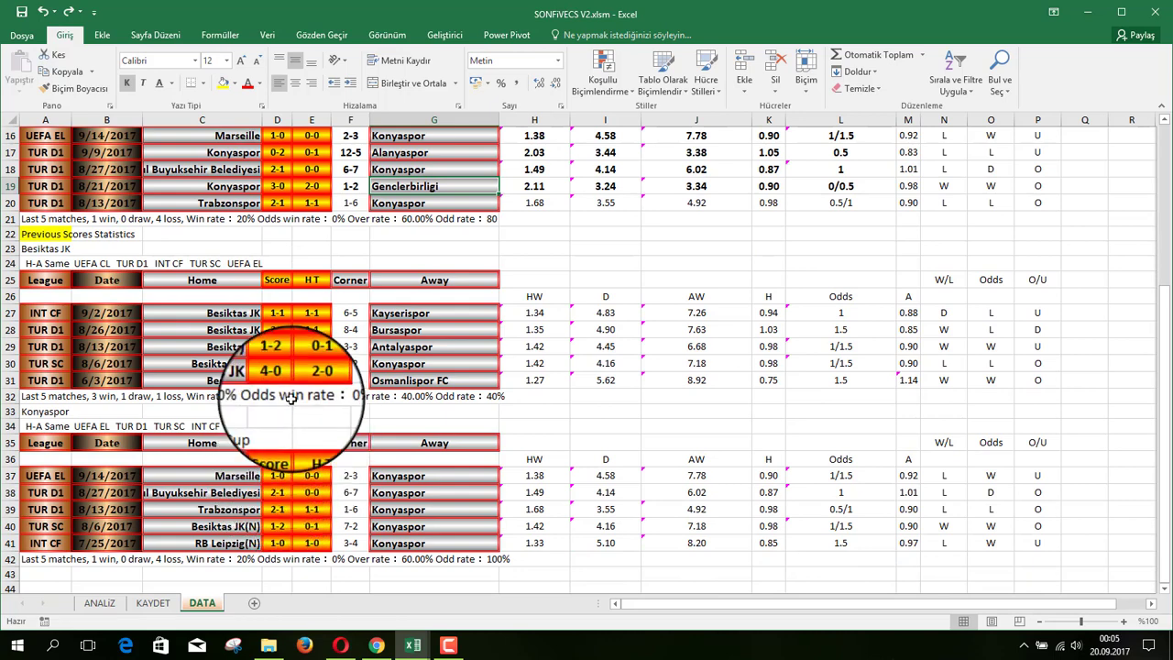
click(234, 365)
scroll(275, 440, down, 1)
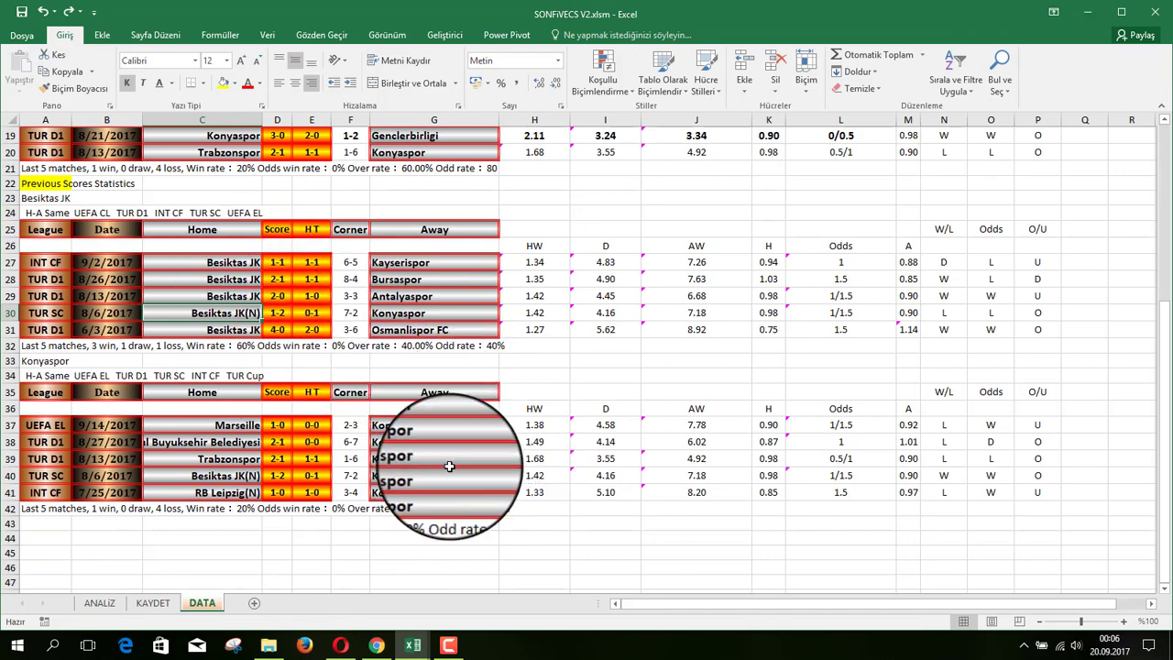
scroll(449, 466, up, 3)
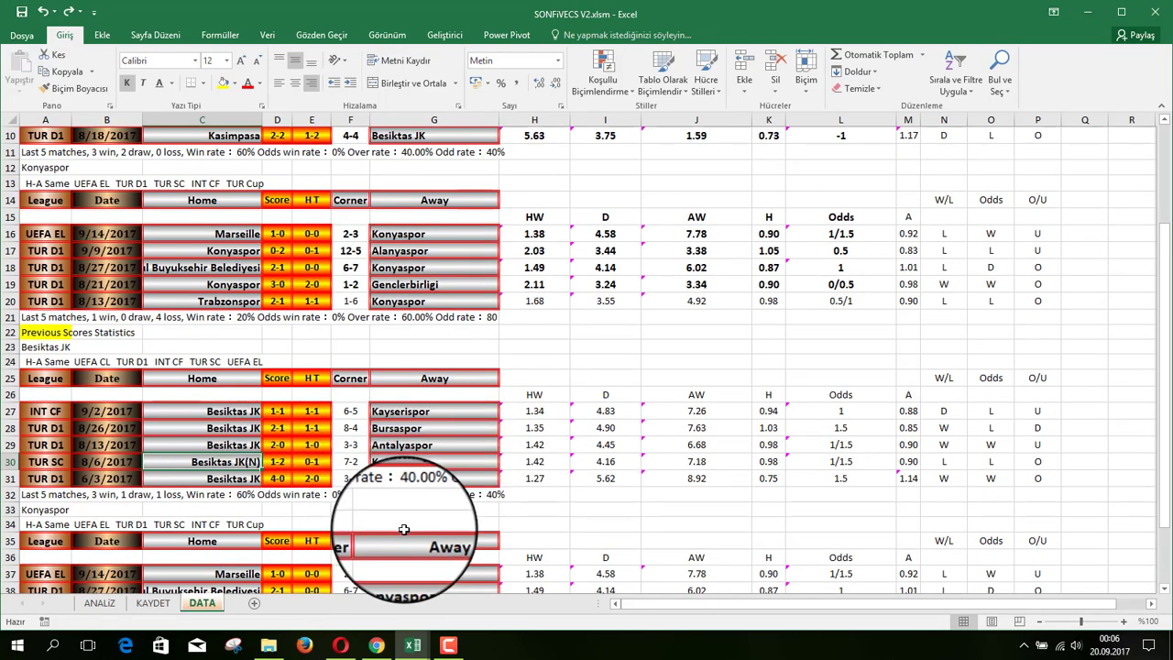
scroll(404, 529, up, 3)
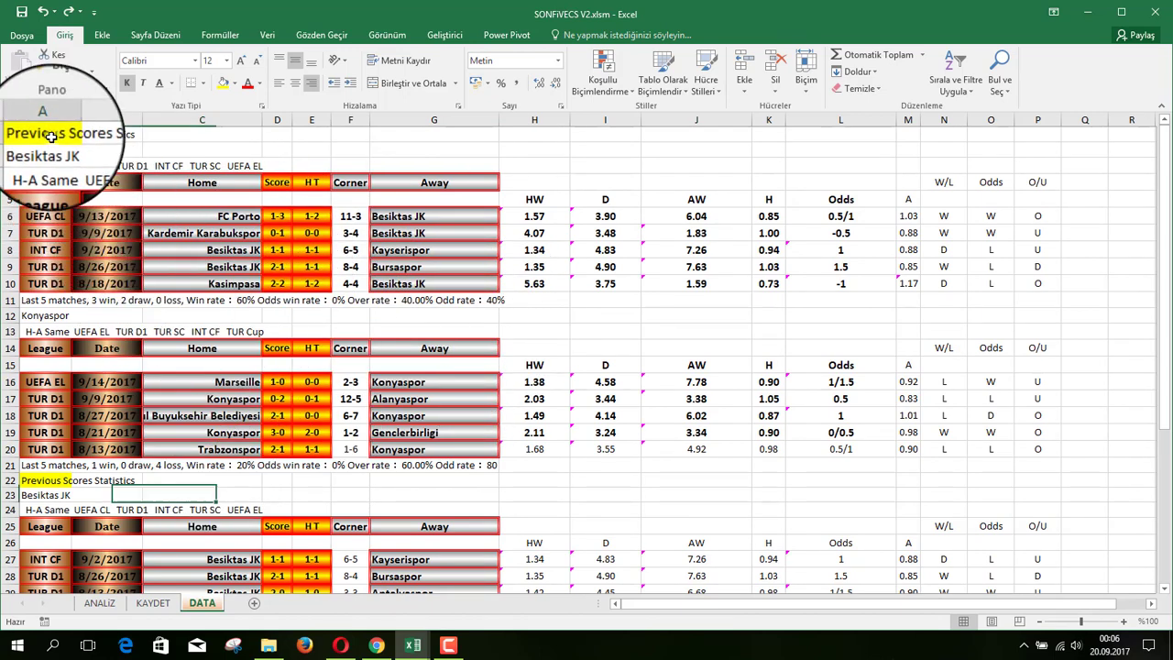
click(51, 136)
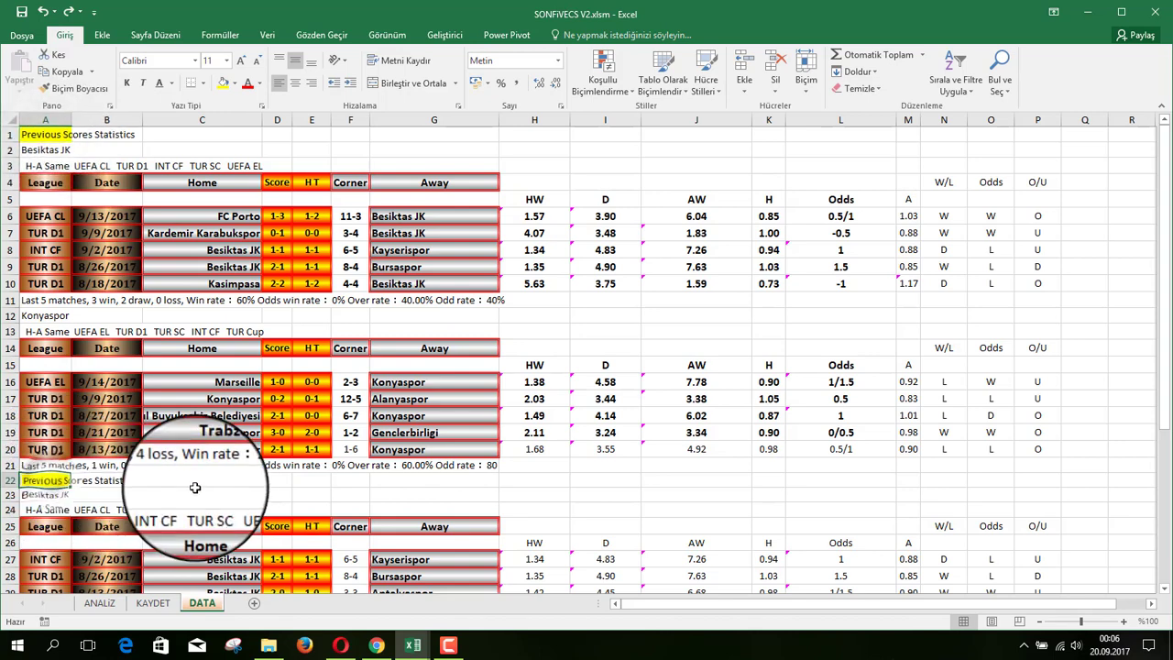
click(100, 603)
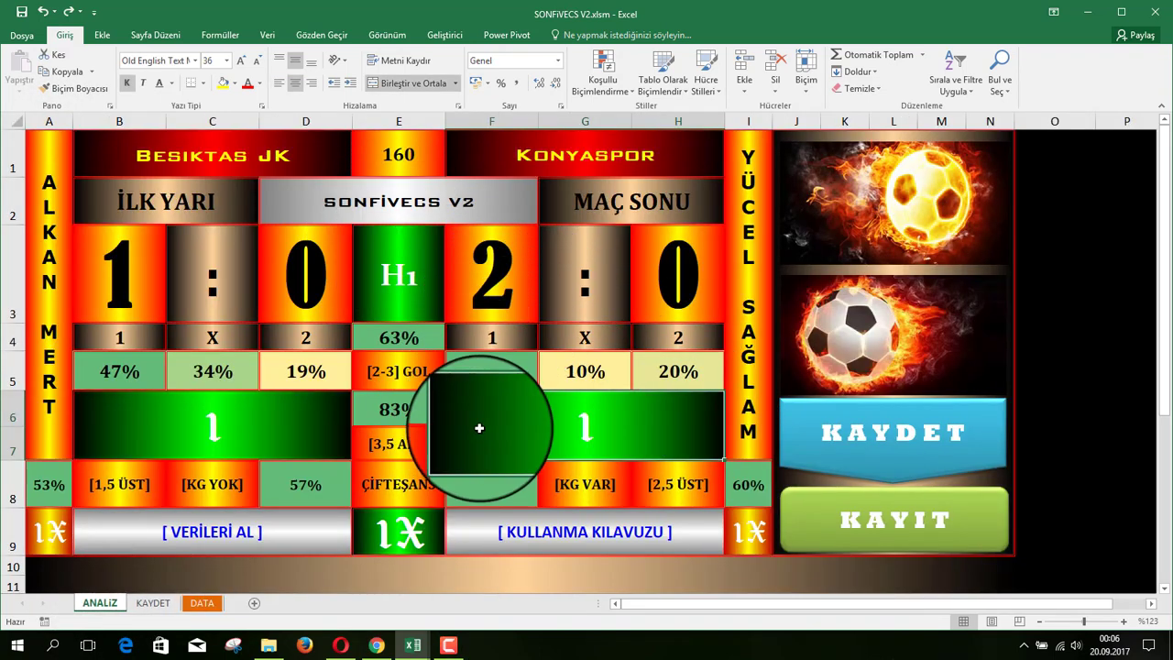
- Open nowgoal.cc from the [VERİLERİ AL] link and scroll to the 9/20/2017 fixtures
click(214, 539)
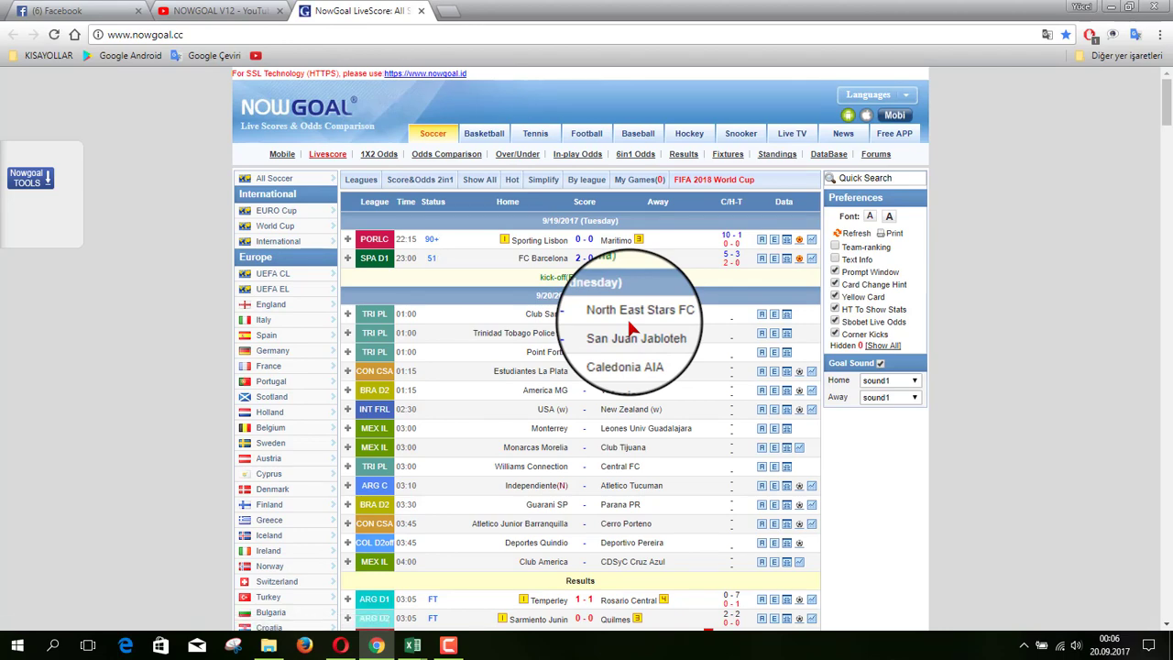
scroll(628, 325, down, 2)
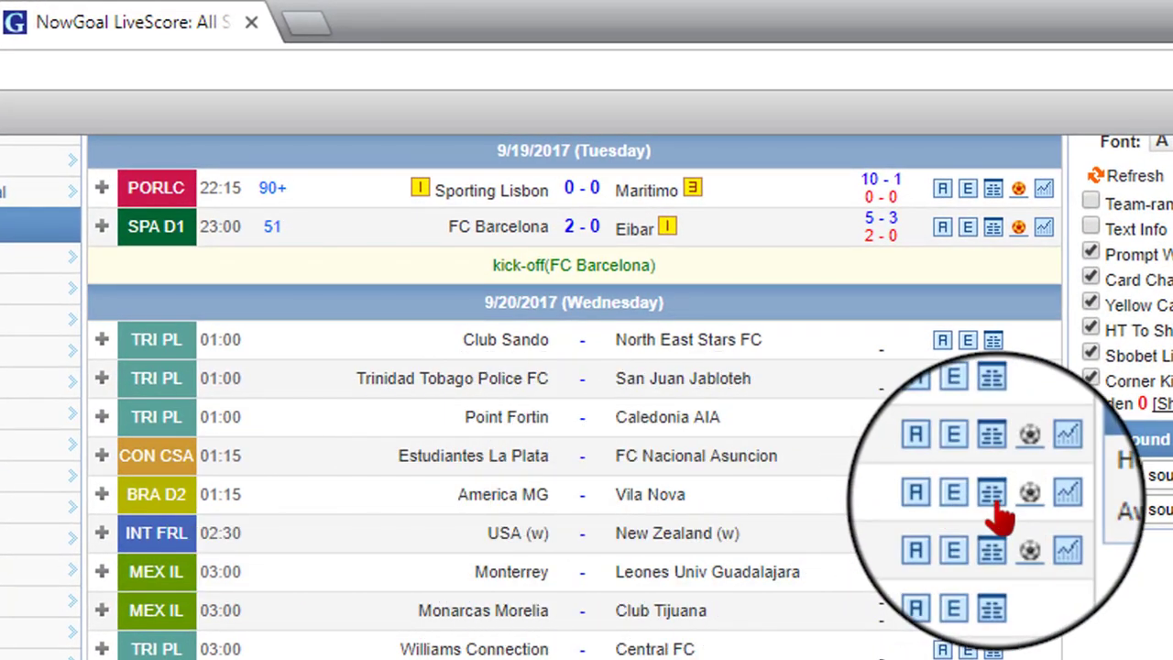
- Open the America MG vs Vila Nova match analysis page
click(993, 499)
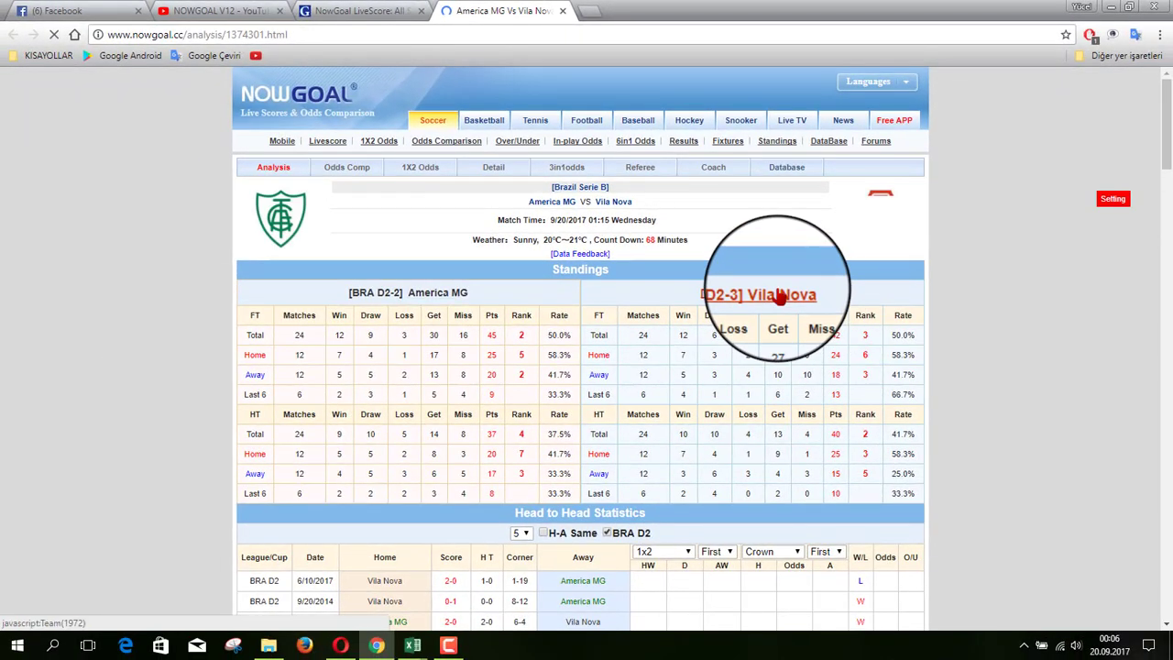
scroll(778, 296, down, 3)
scroll(778, 275, up, 5)
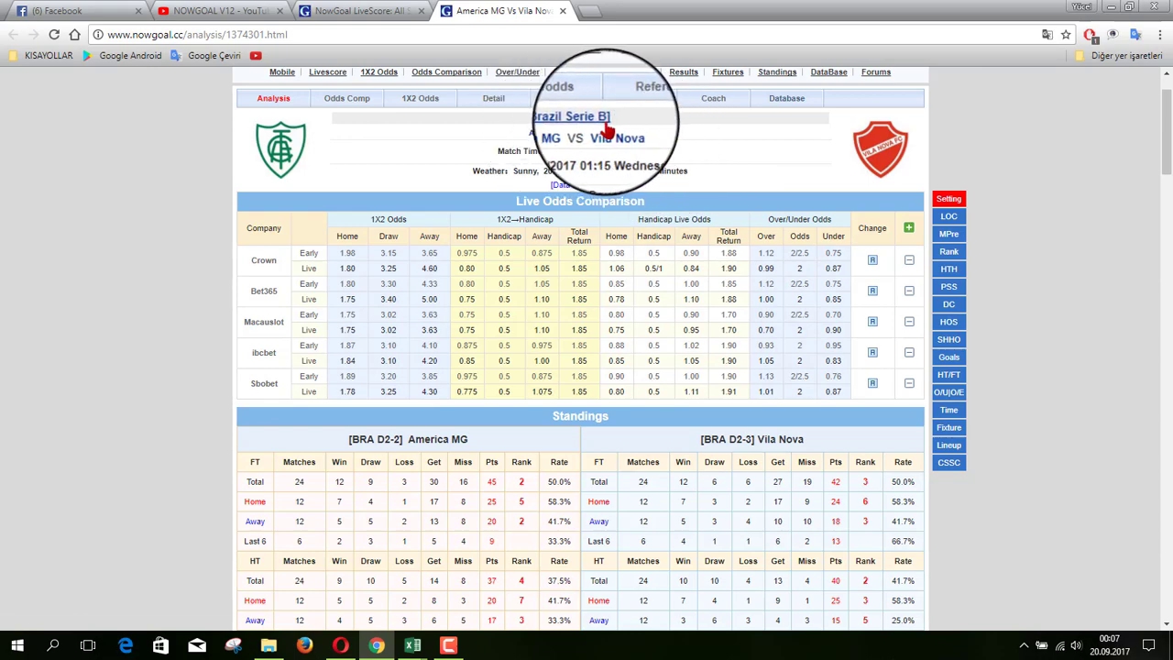
scroll(693, 265, down, 3)
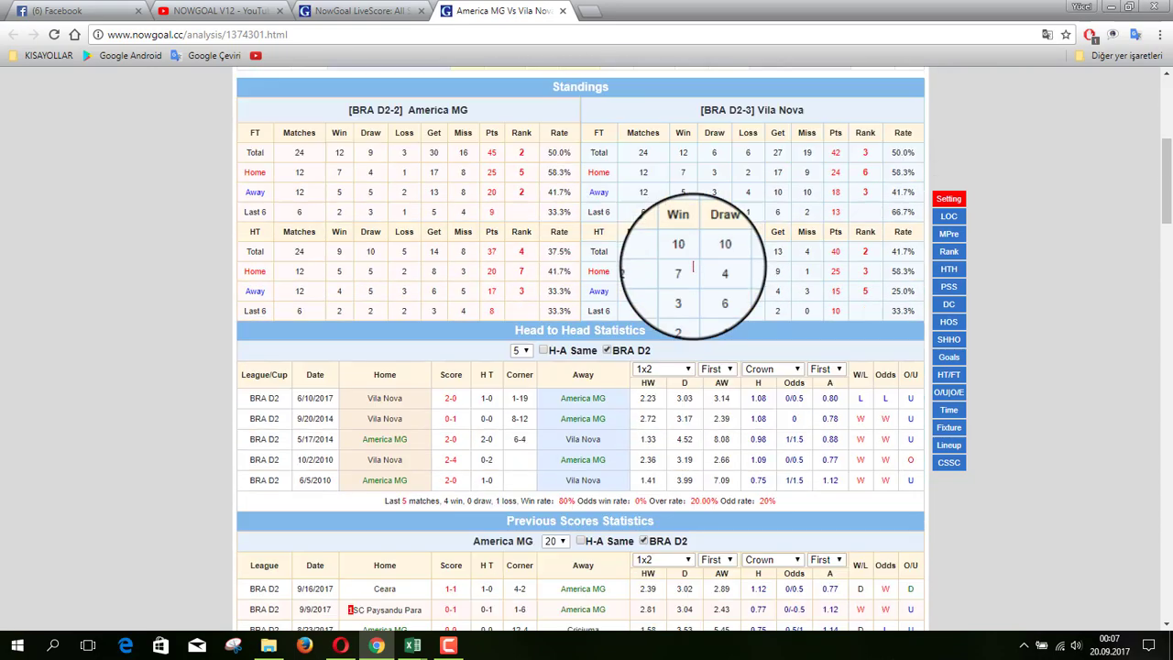
scroll(693, 265, down, 3)
scroll(691, 261, down, 1)
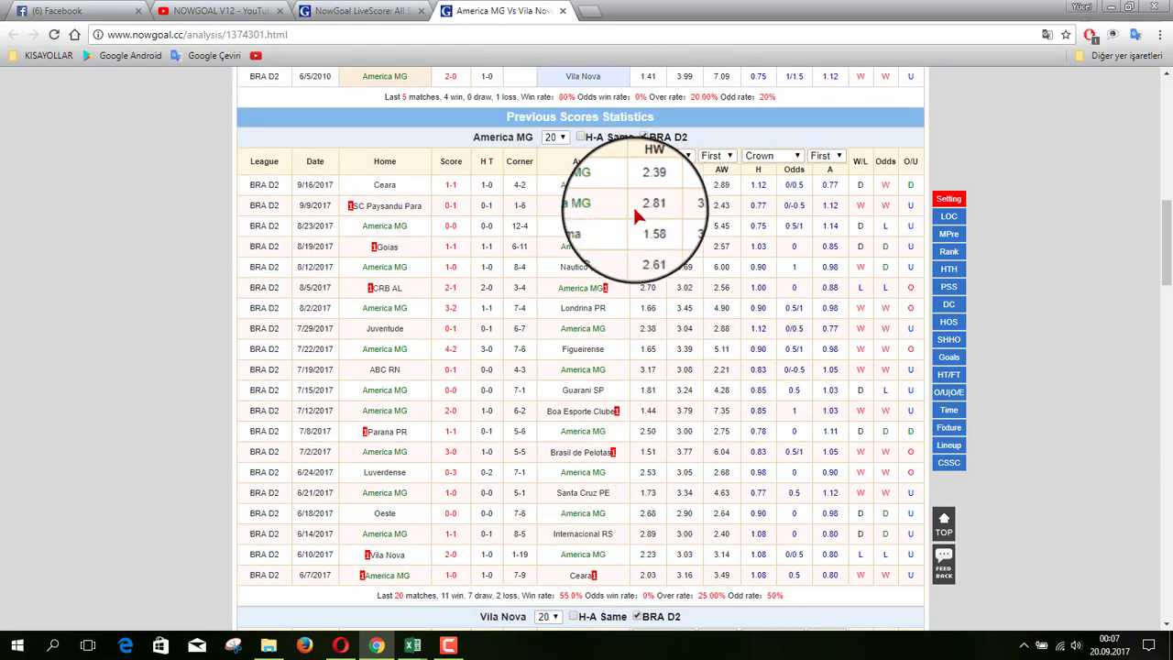
scroll(638, 216, up, 1)
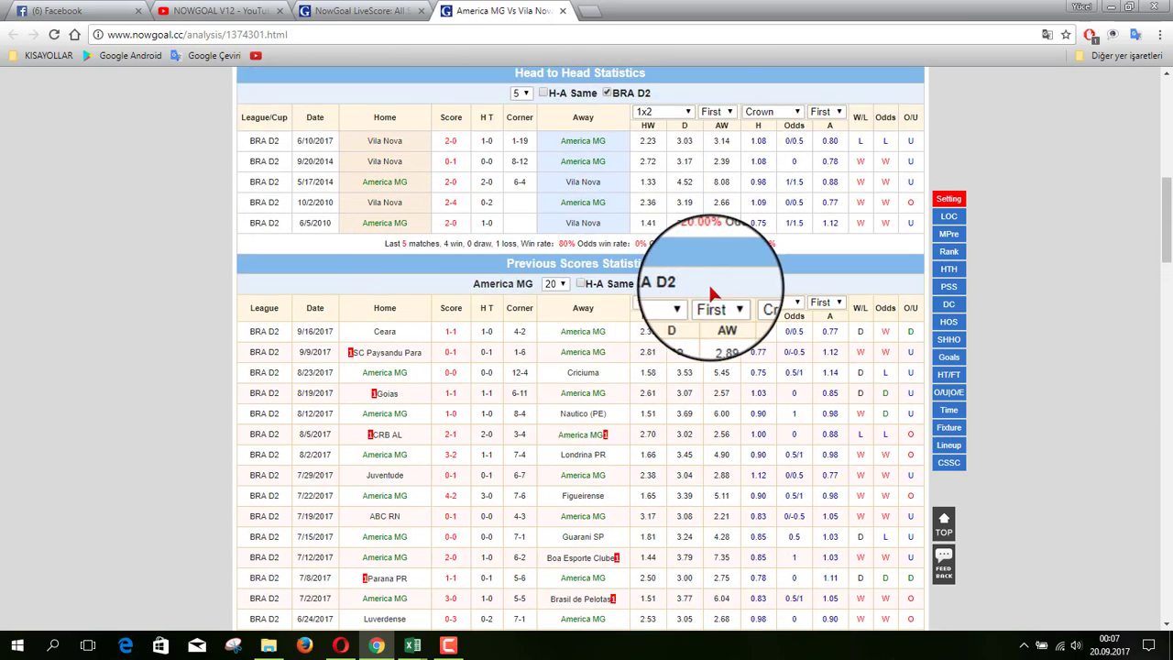
- Limit both teams' Previous Scores tables to 5 matches and copy both tables
click(558, 281)
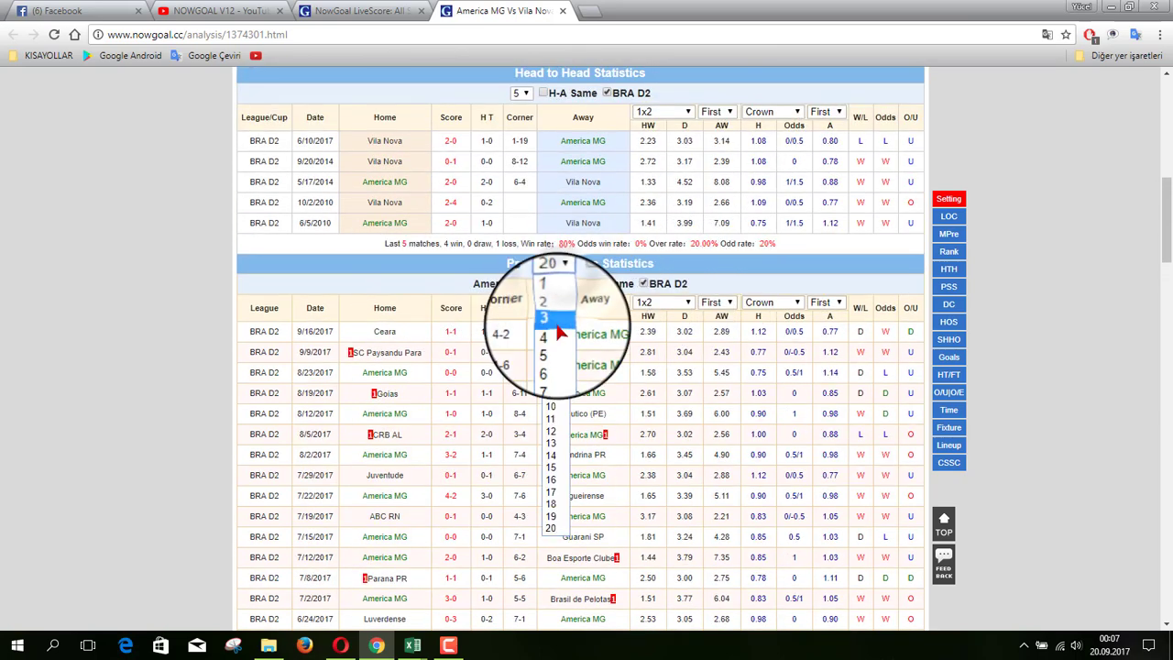
click(548, 345)
scroll(631, 366, down, 2)
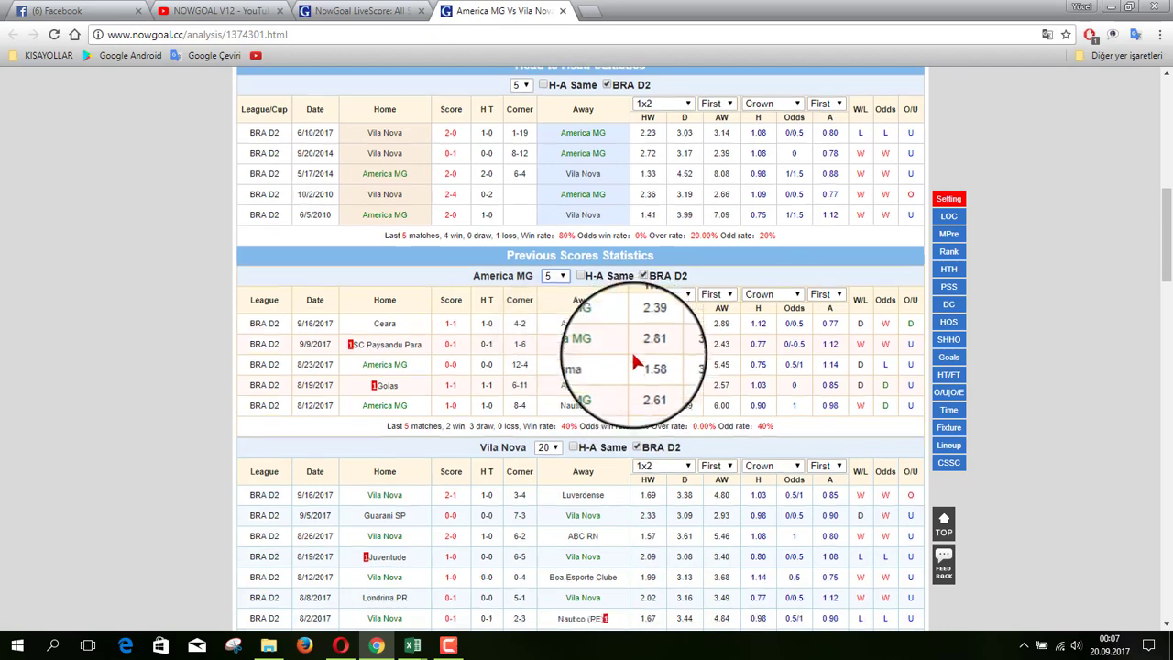
click(549, 309)
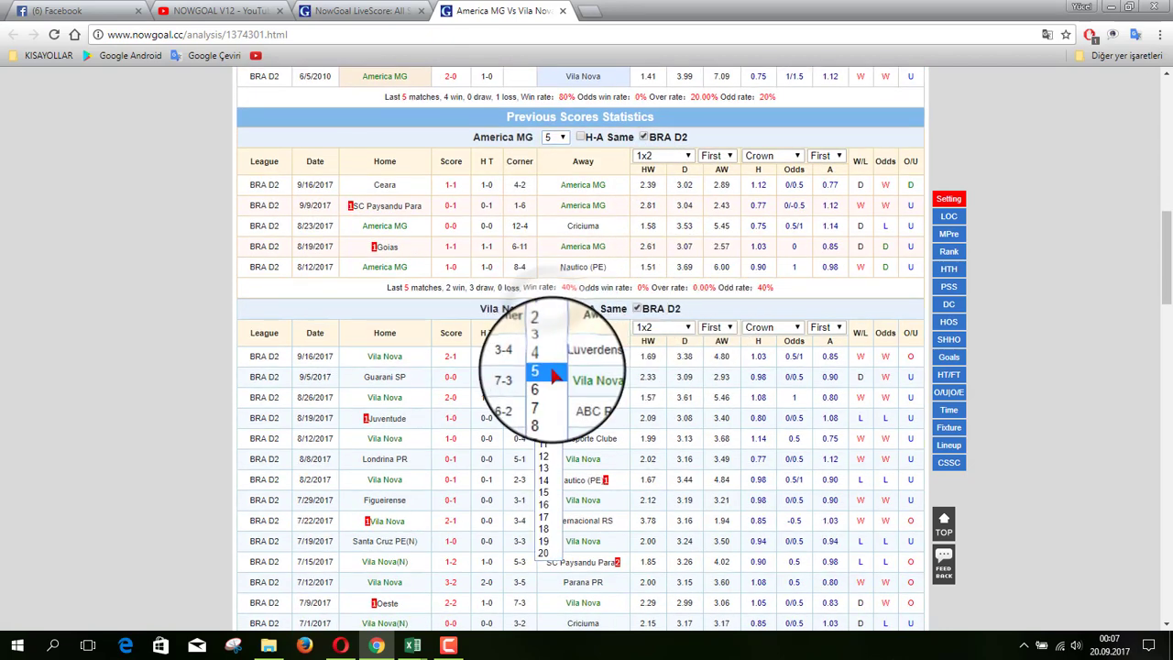
click(552, 371)
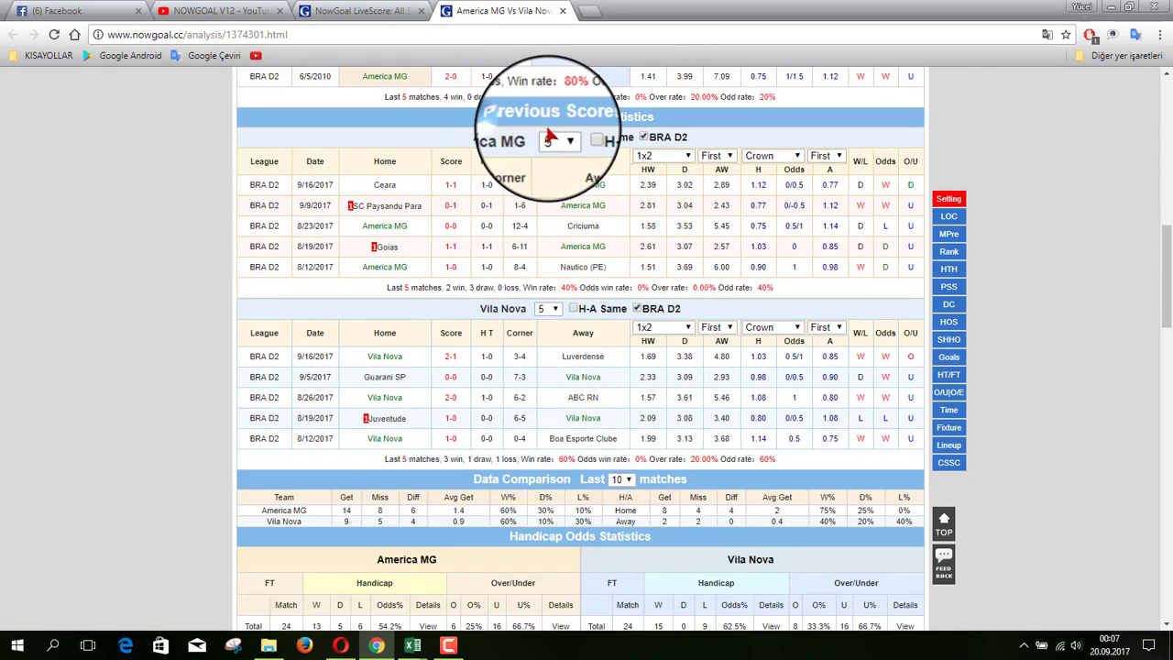
drag(551, 133, 780, 465)
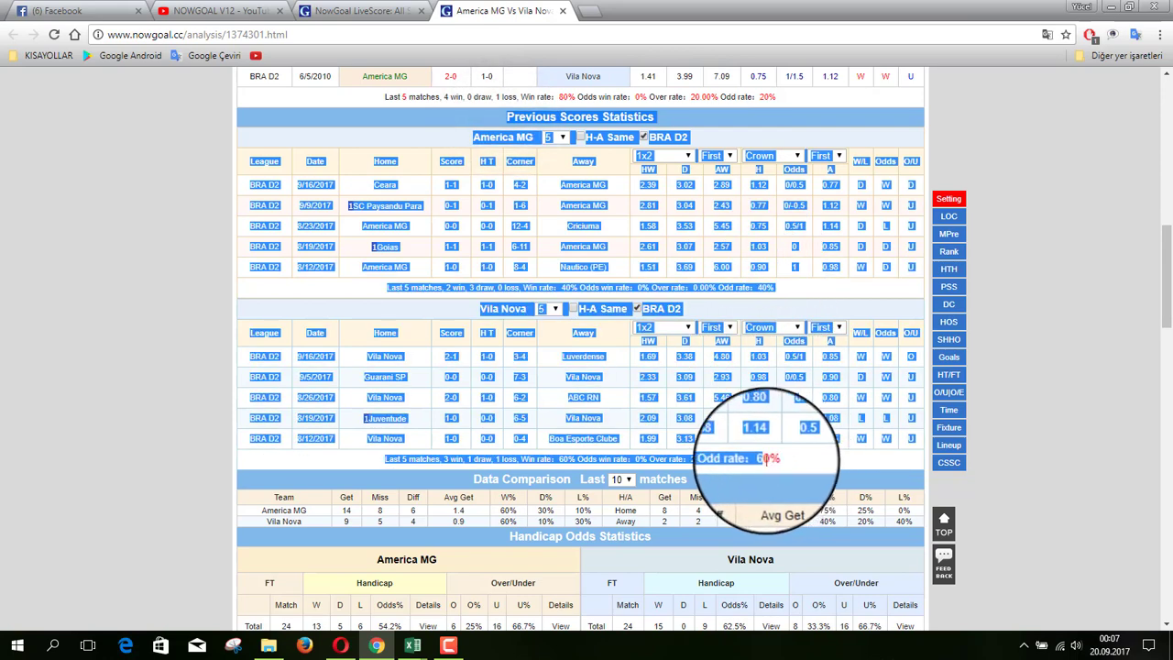
right_click(602, 196)
click(660, 212)
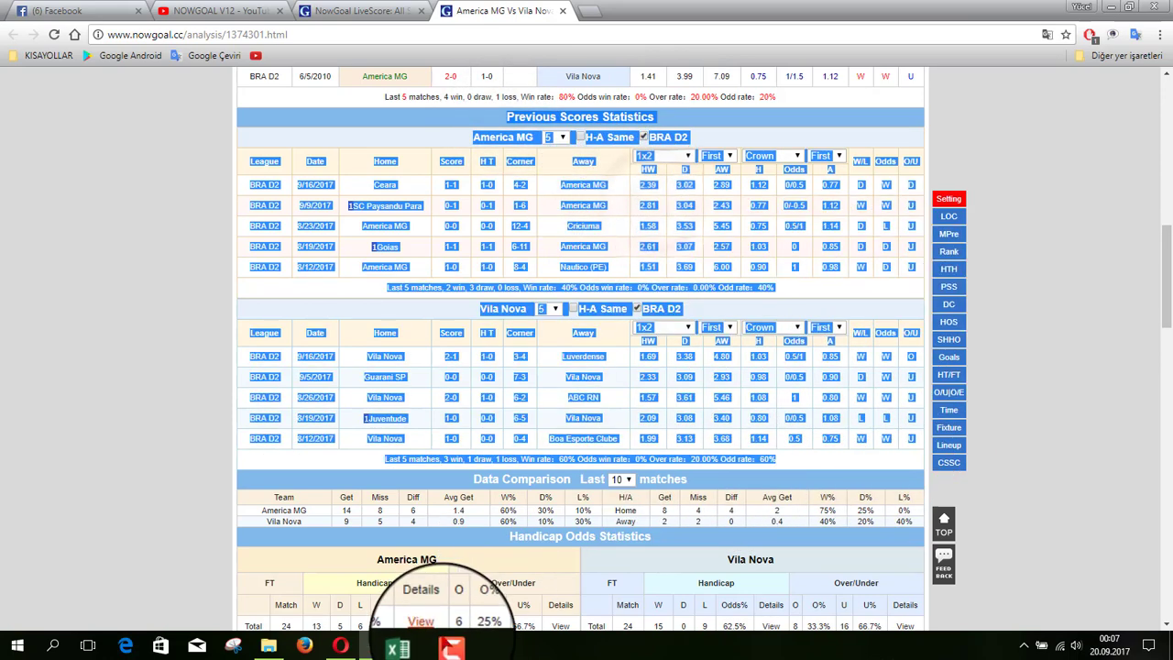
- Back in the workbook, run the football-image macro to load America MG vs Vila Nova stats
mouse_move(413, 646)
click(394, 595)
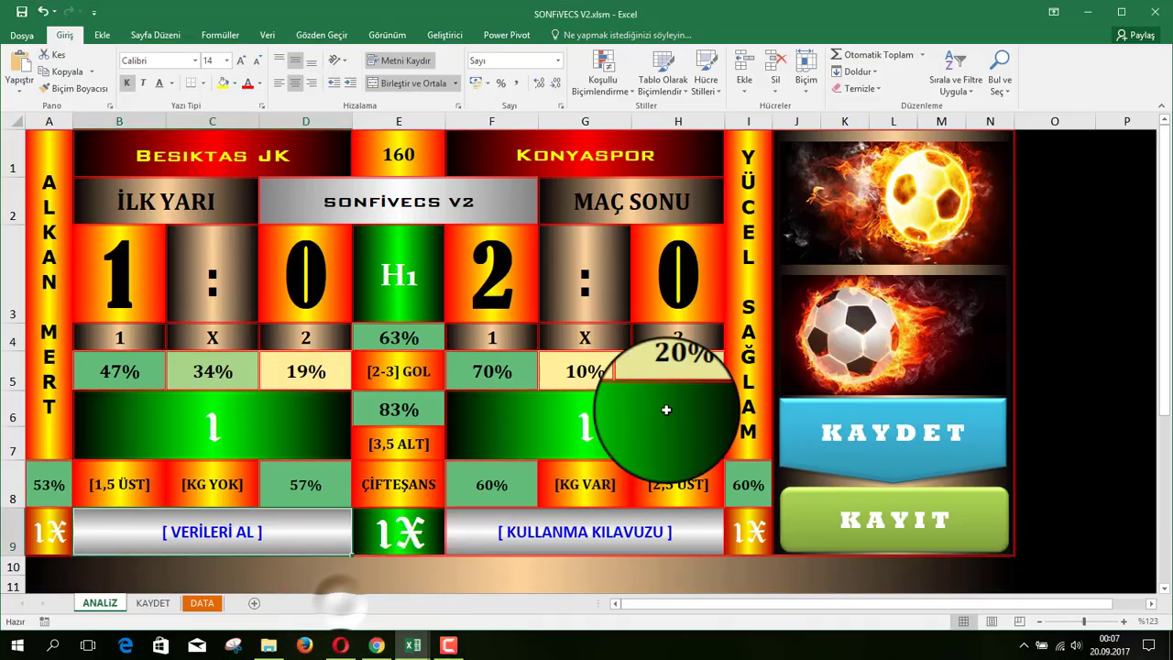
click(891, 182)
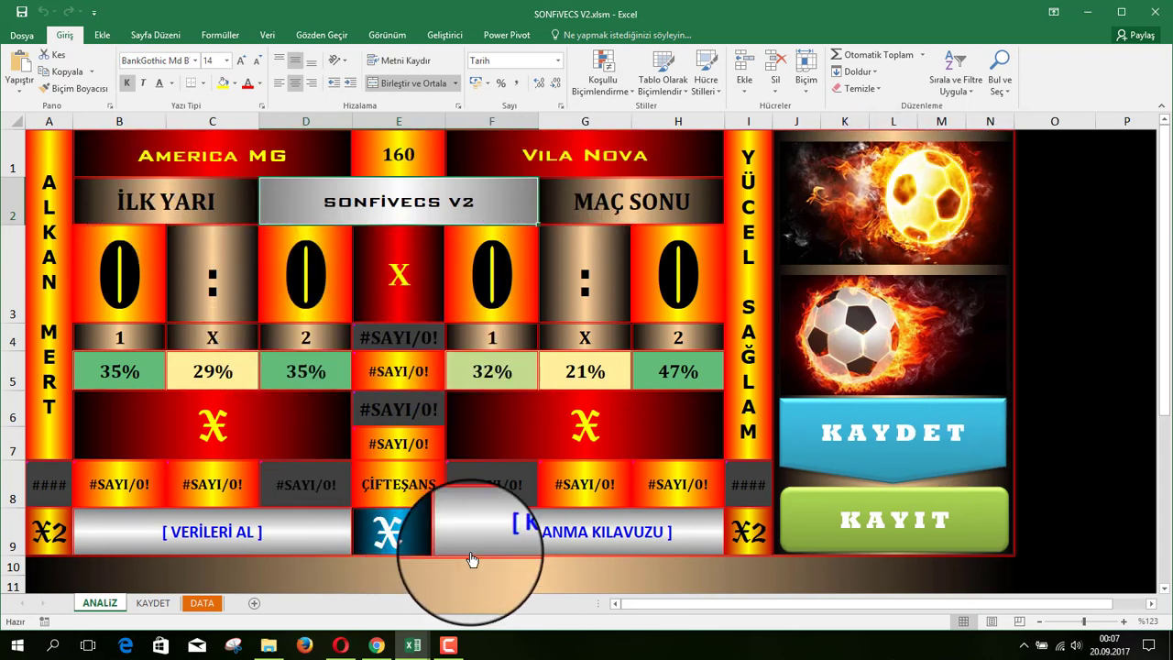
- Filter the analysis to America MG's last 5 home and Vila Nova's last 5 away matches
click(343, 645)
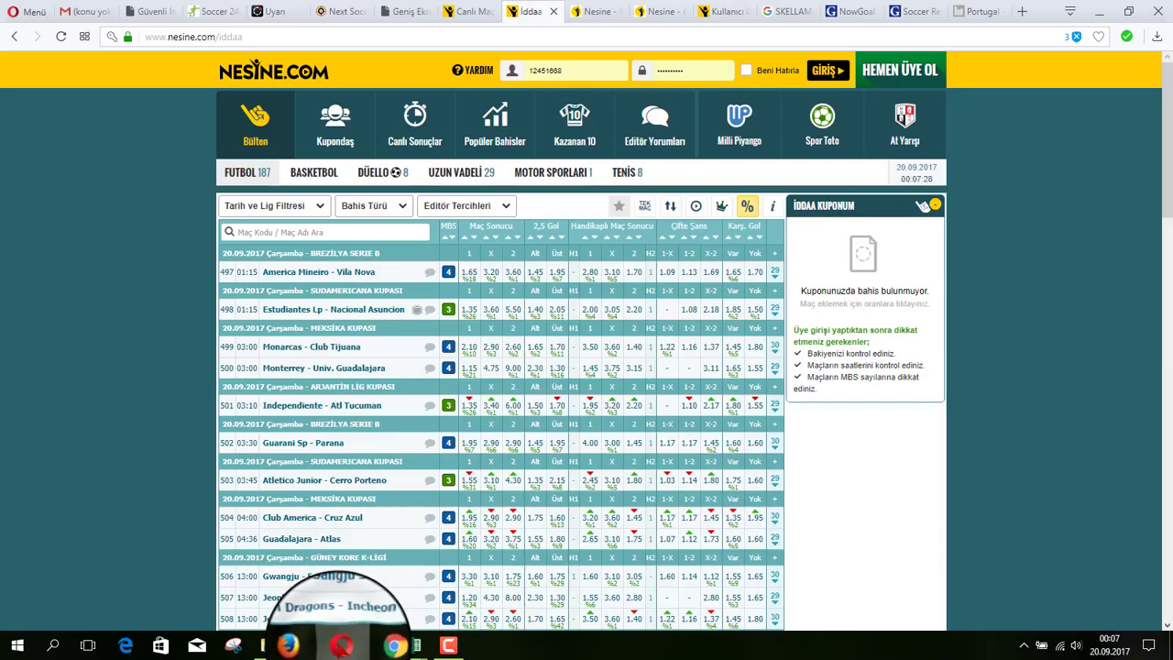
click(341, 643)
click(376, 645)
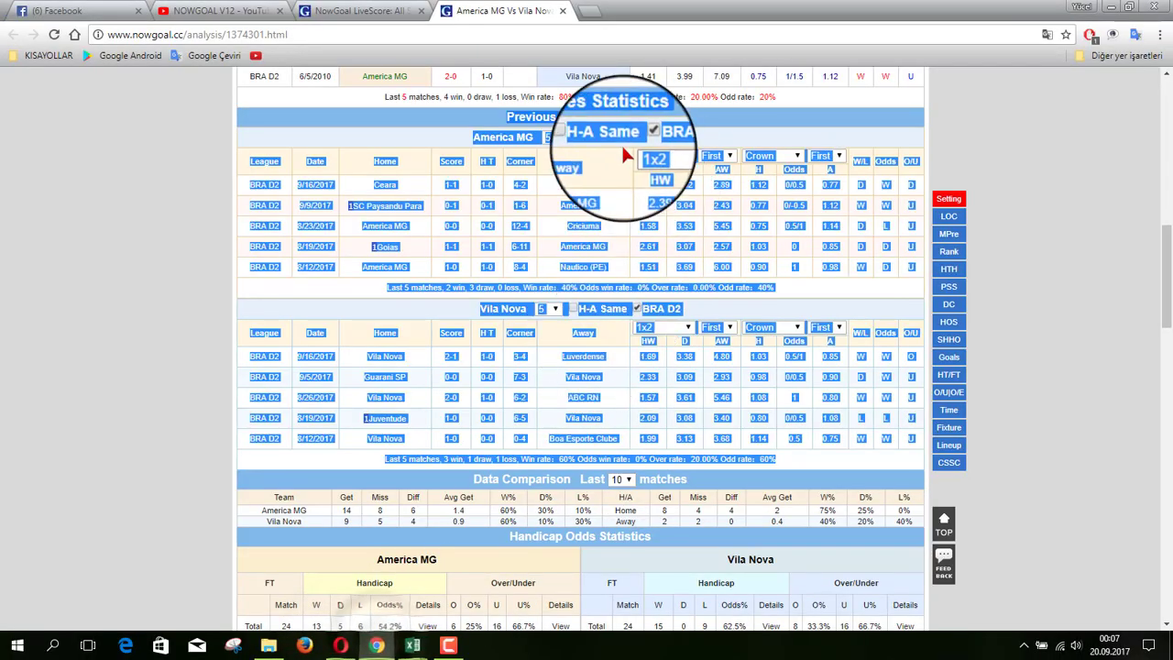
click(592, 137)
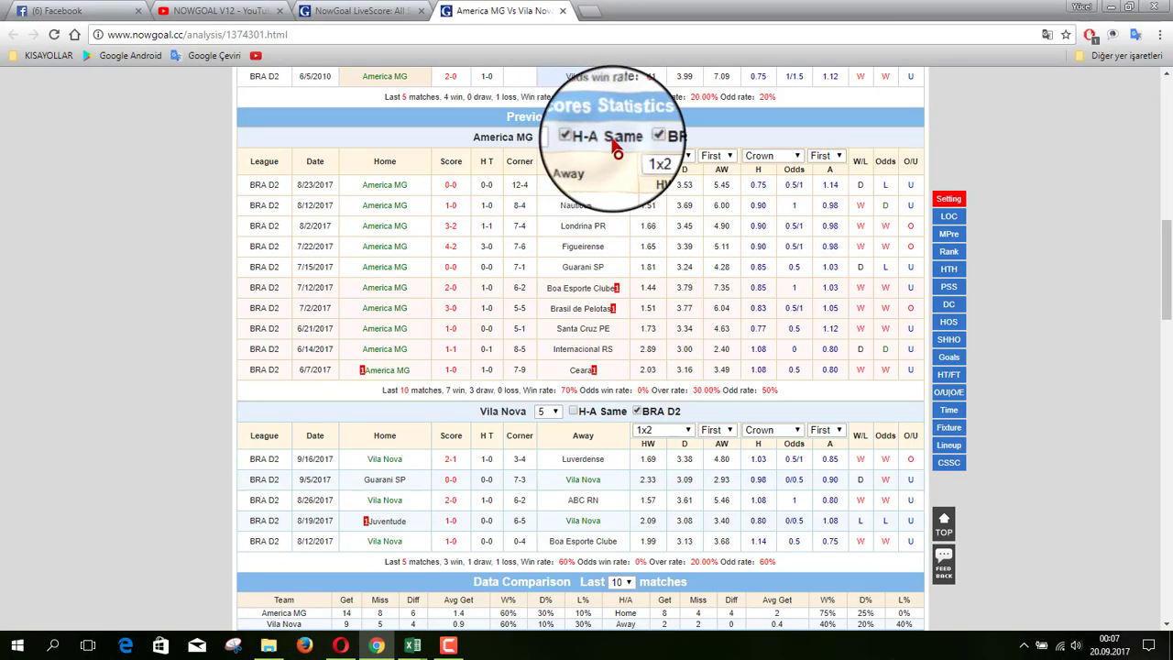
click(573, 411)
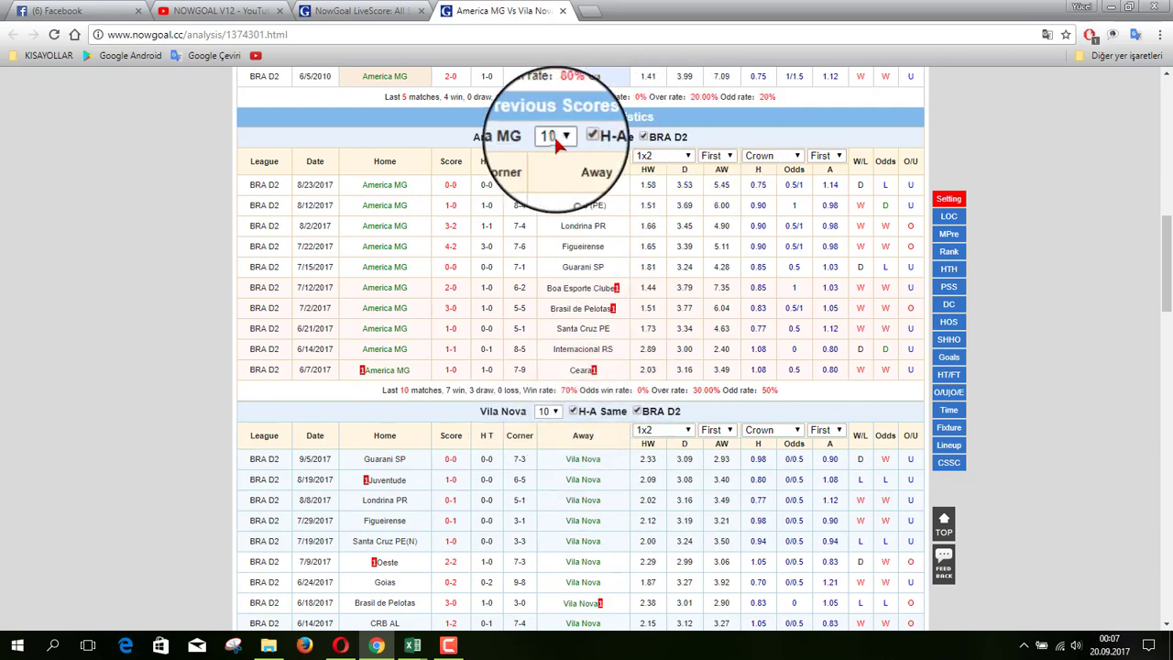
click(561, 205)
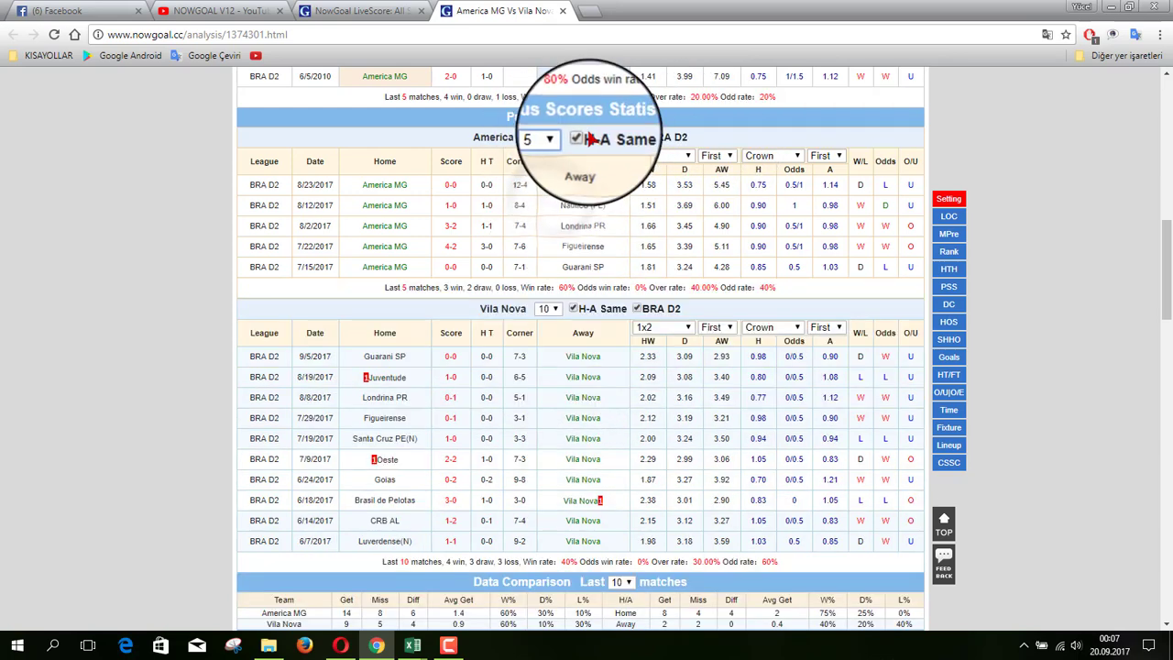
click(553, 315)
click(554, 375)
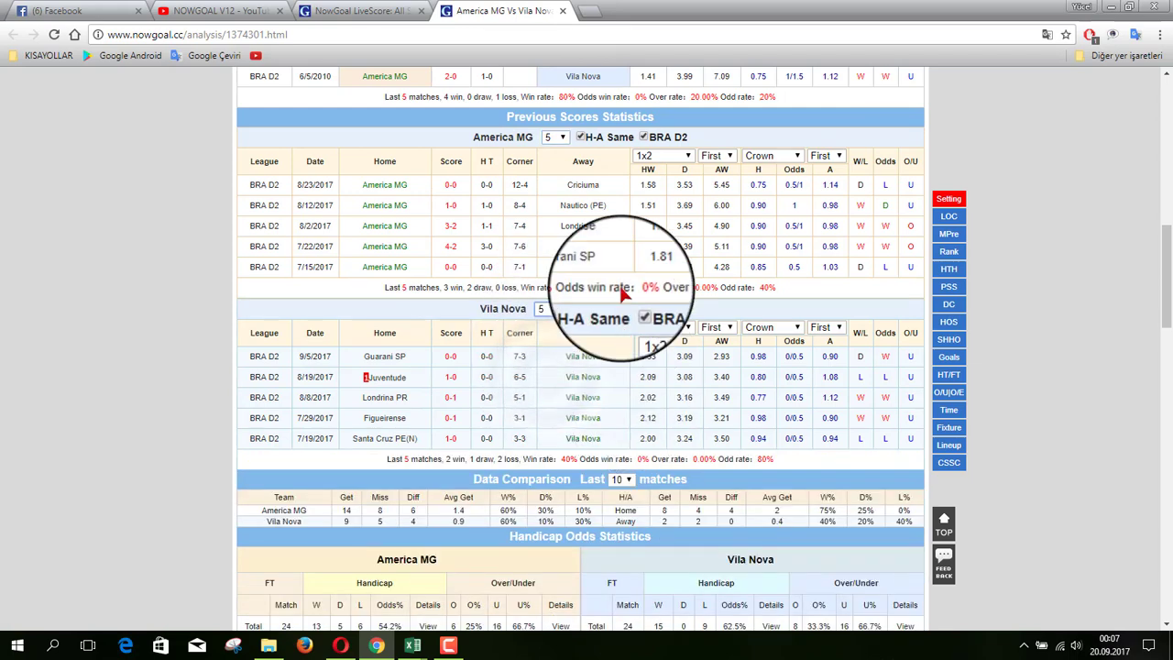
- Select and copy both filtered previous-scores tables
drag(508, 117, 782, 461)
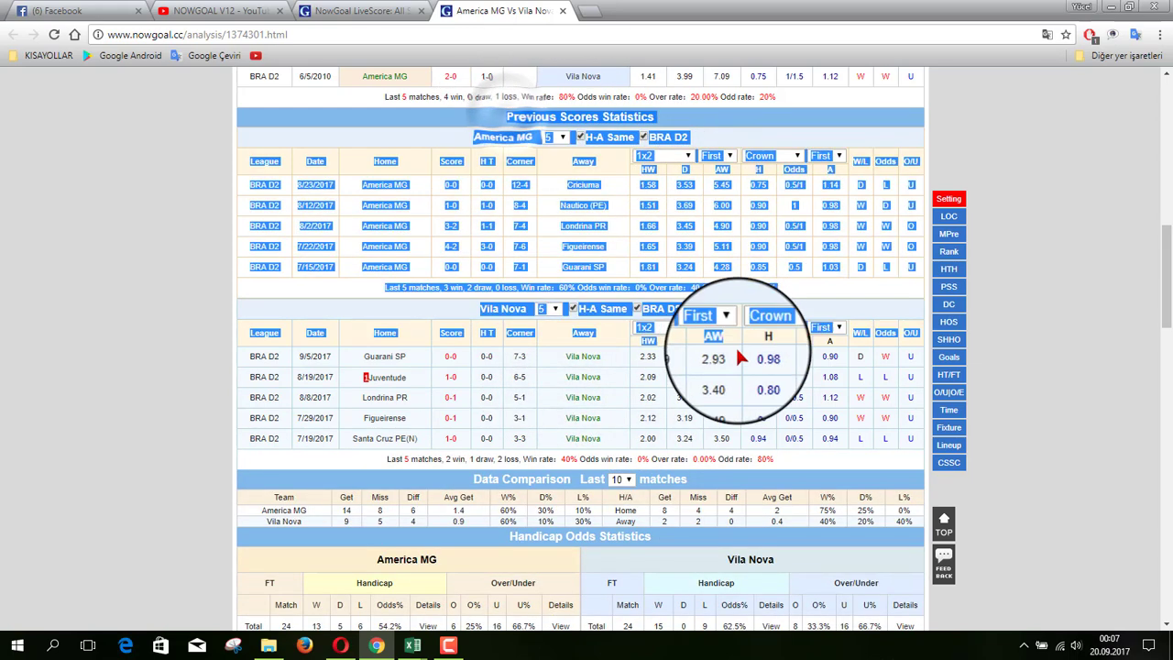
right_click(541, 181)
click(583, 191)
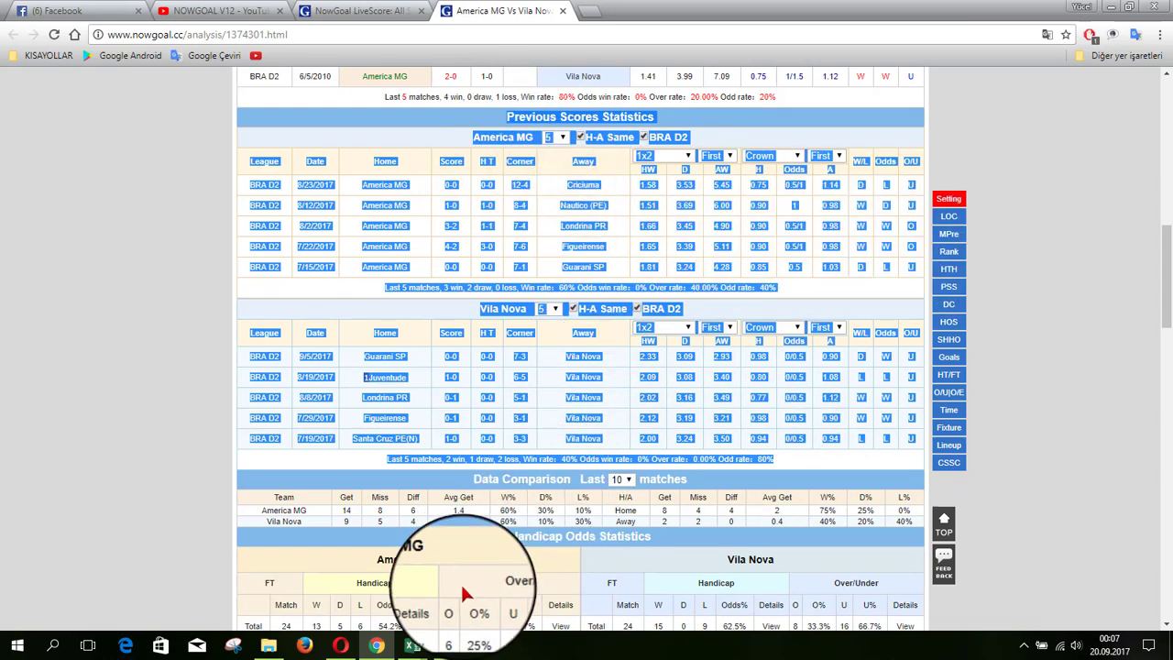
- Rerun the import macro with the home/away stats, then bring up the Nesine bulletin to compare odds
mouse_move(413, 645)
click(367, 602)
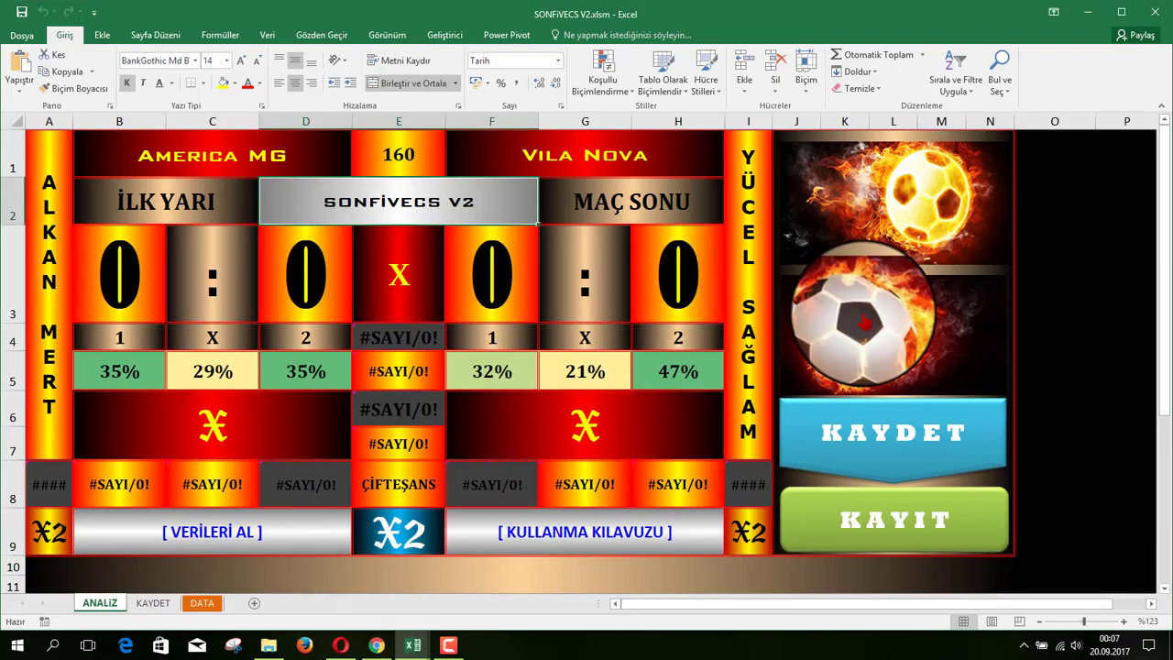
click(880, 331)
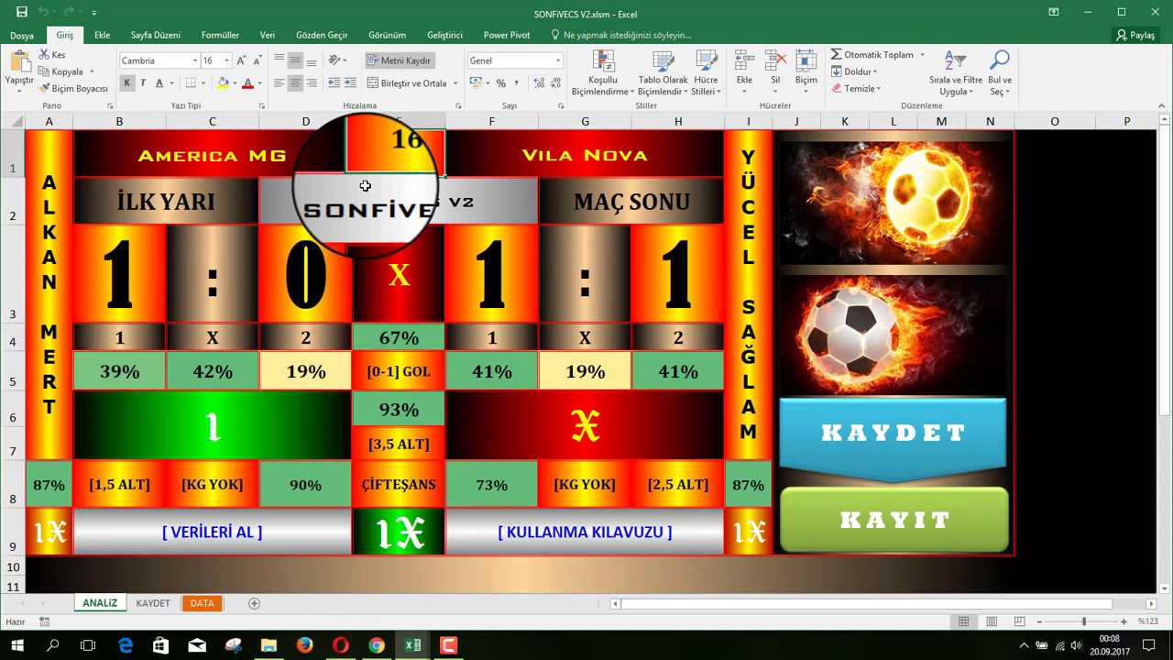
click(339, 645)
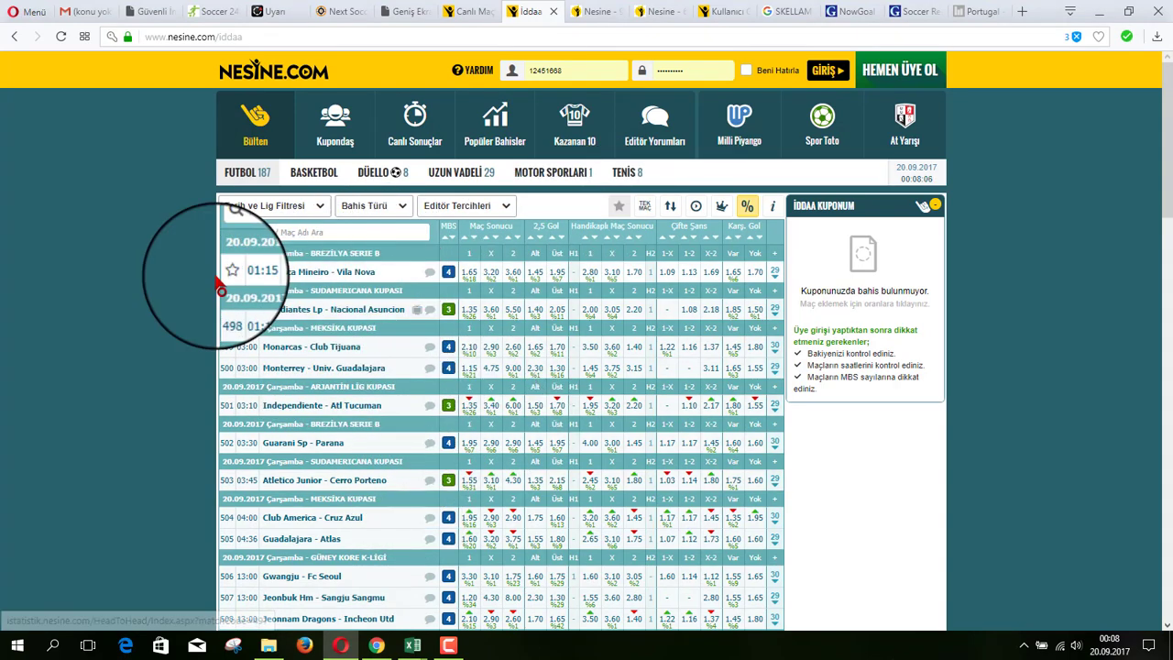
- Back in the SONFIVECS V2 workbook, enter match code 497 in E1 to load America MG vs Vila Nova
click(414, 643)
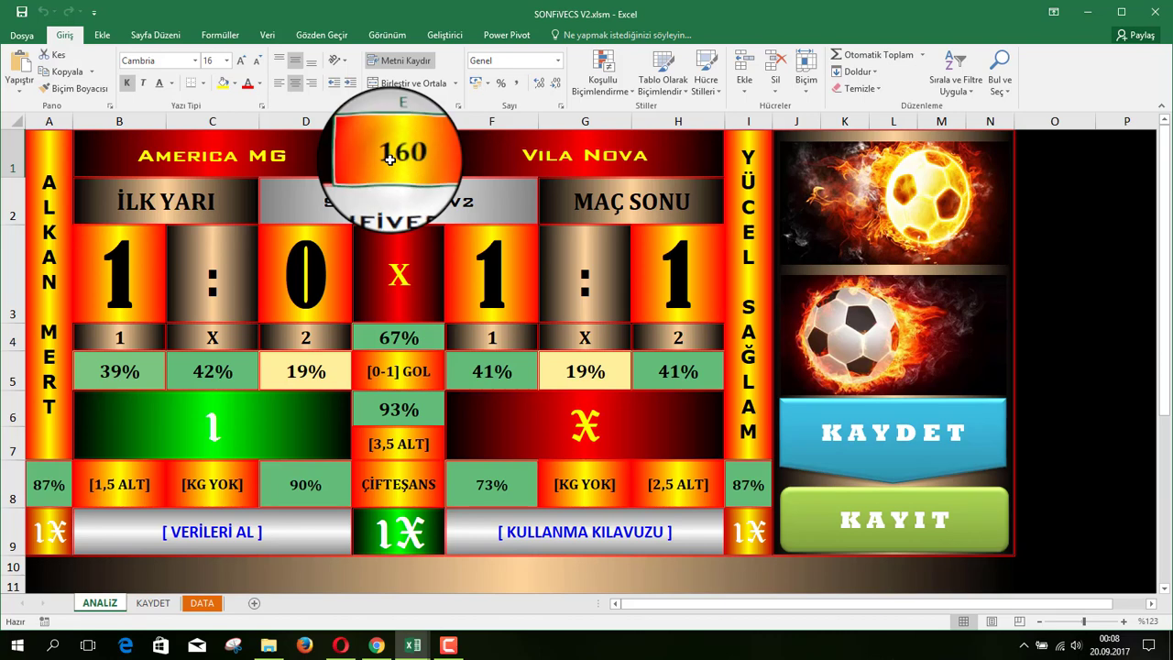
text(497)
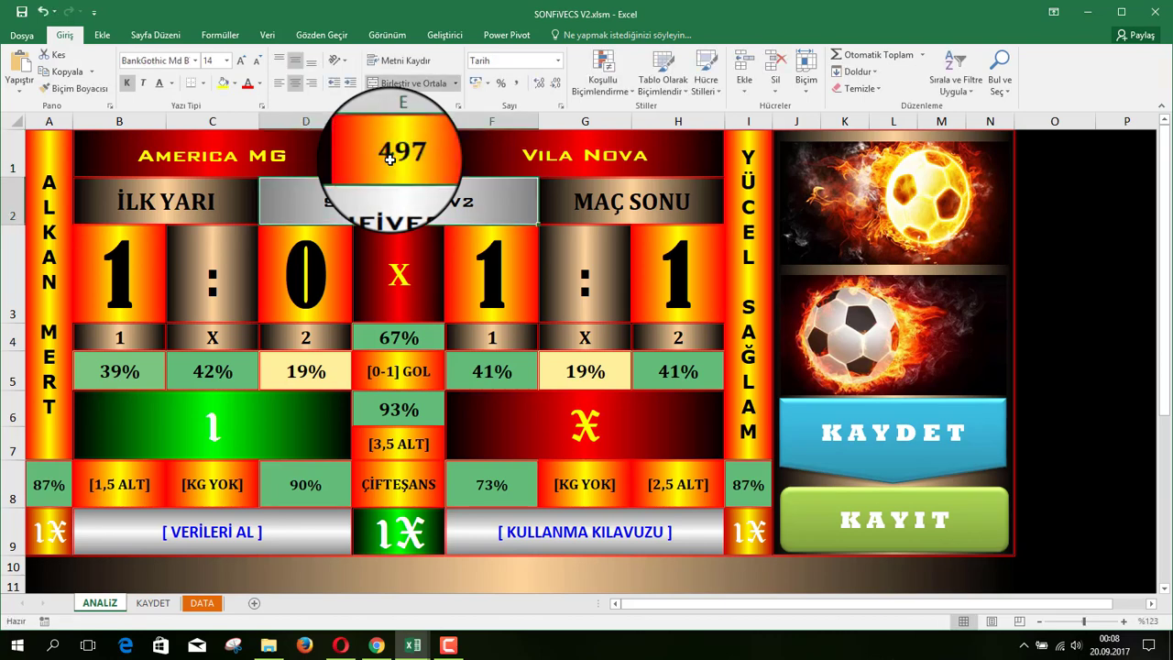
key(Return)
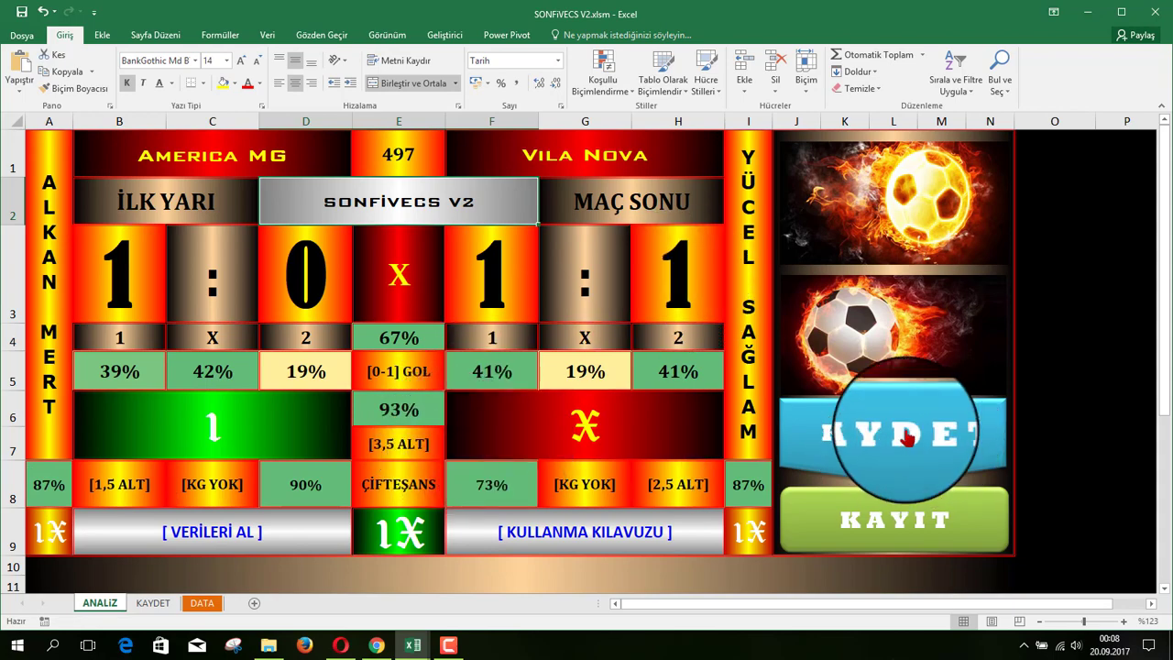
- Go to the KAYDET sheet of saved match records and scroll to its top
click(893, 520)
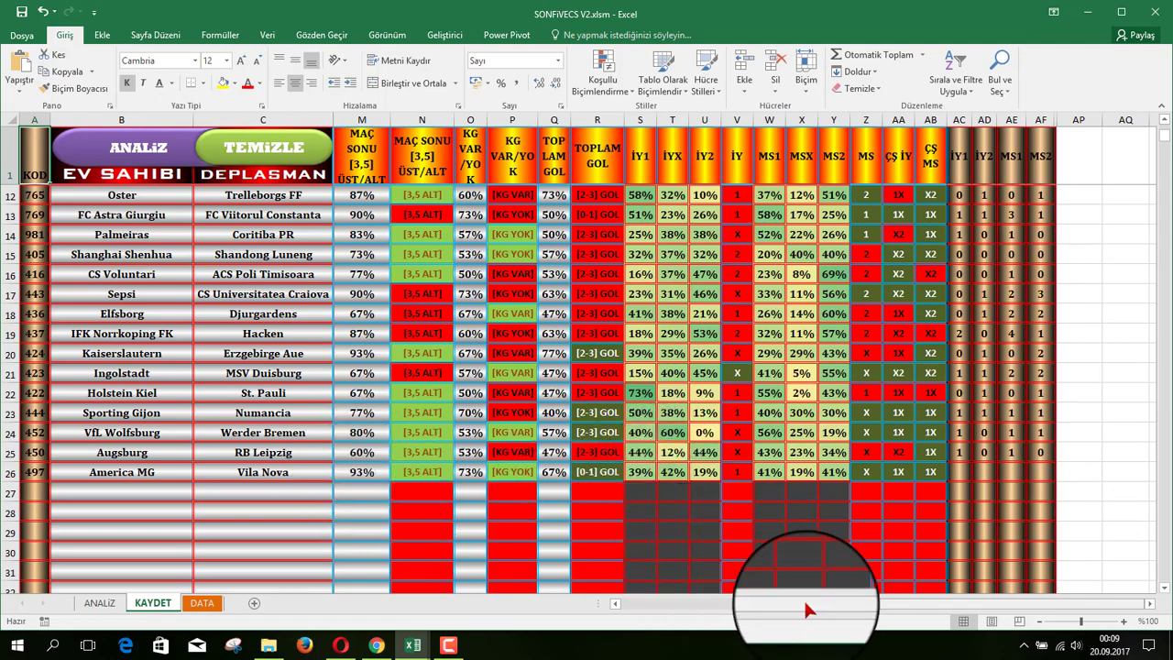
mouse_move(803, 598)
mouse_down()
mouse_move(649, 598)
mouse_move(881, 601)
mouse_up()
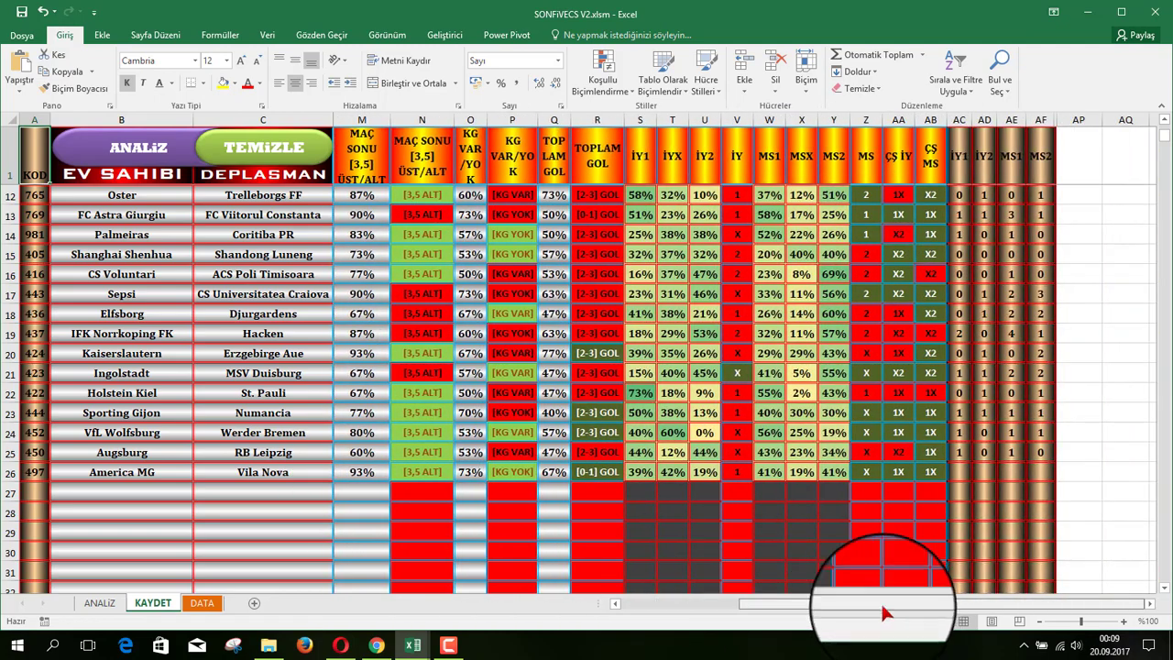
scroll(889, 513, up, 2)
scroll(902, 495, up, 1)
scroll(917, 479, up, 1)
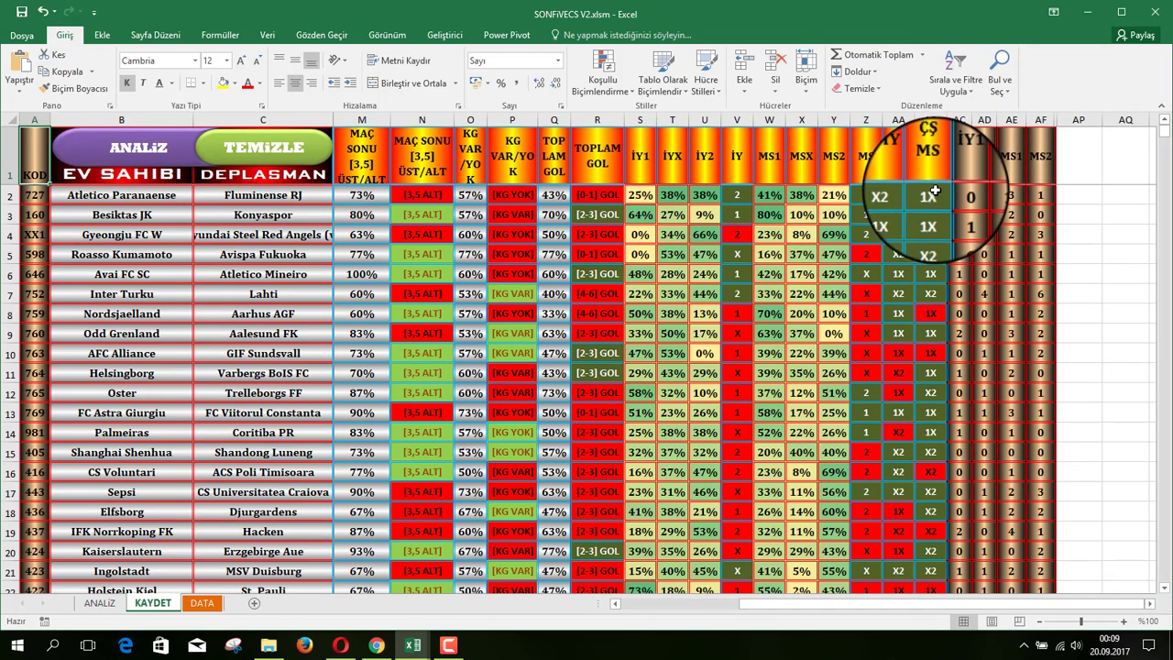
- Select the ÇŞ MS results in column AB down to row 26 and browse the saved records
drag(932, 193, 940, 606)
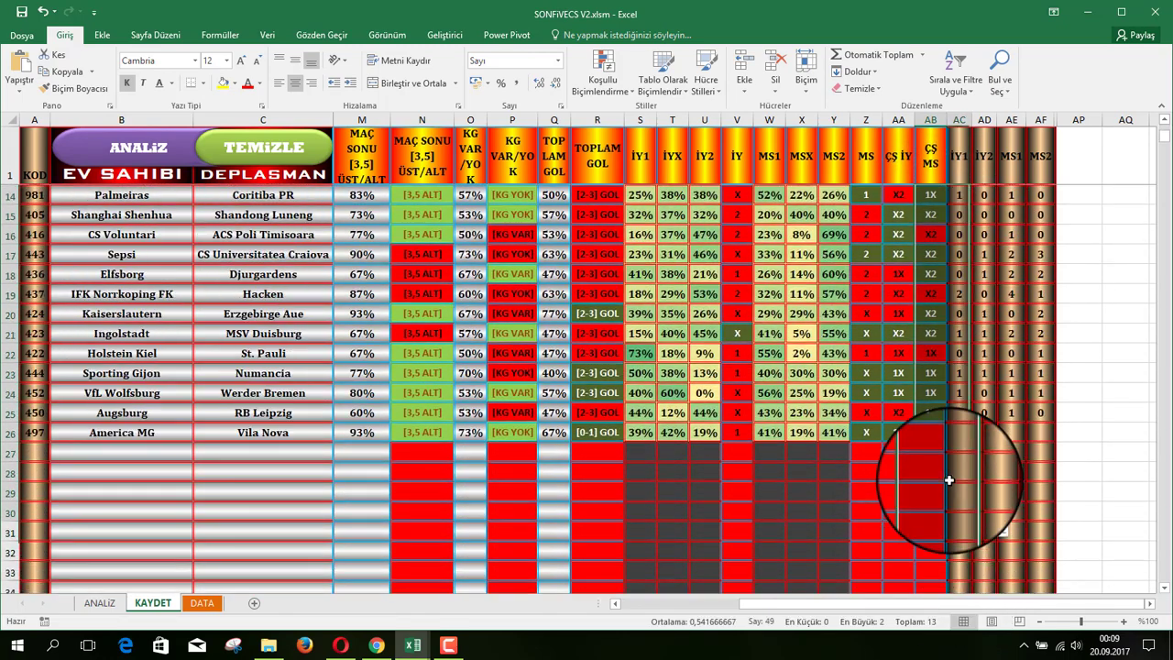
drag(940, 607, 939, 430)
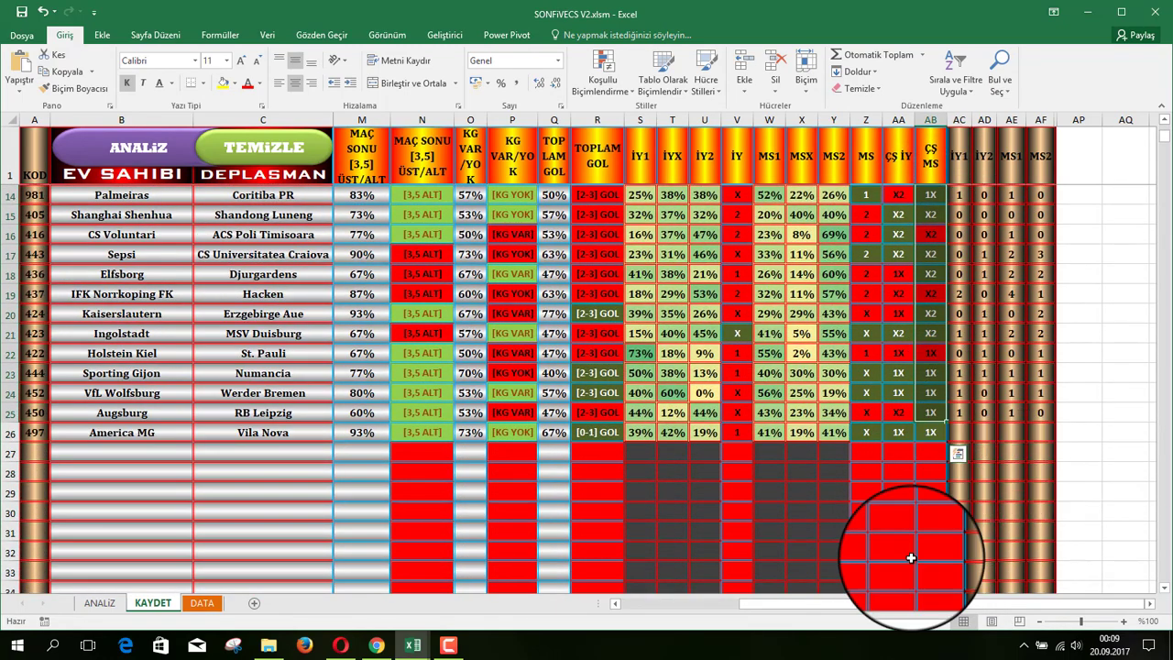
scroll(1079, 546, up, 2)
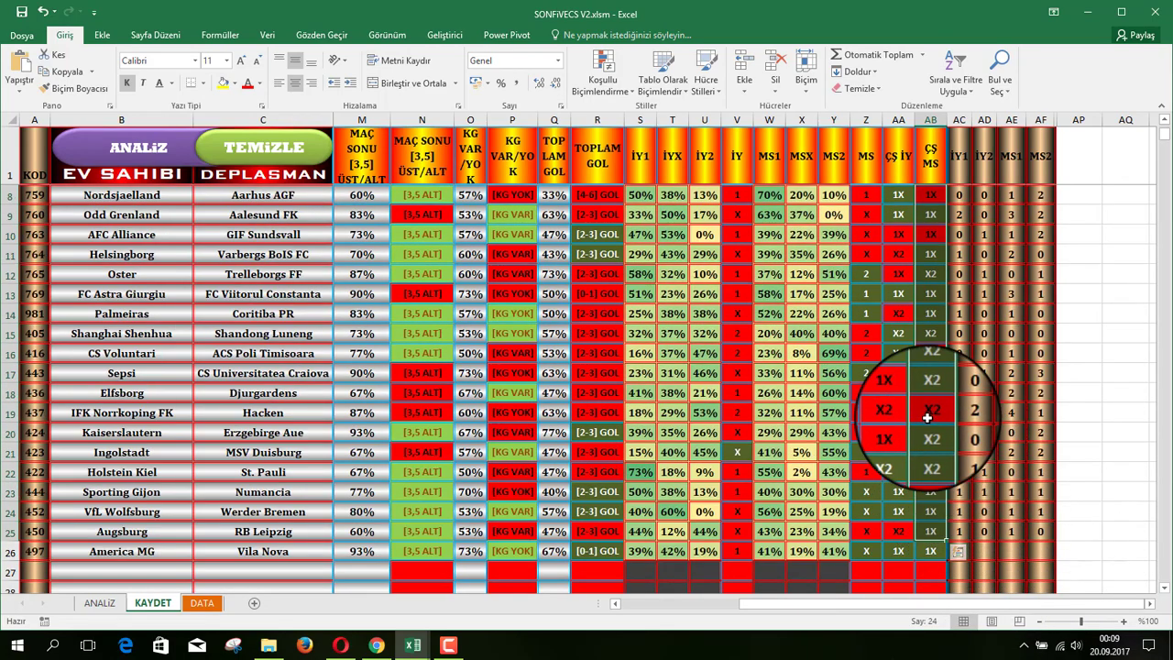
scroll(936, 357, up, 1)
scroll(936, 339, up, 1)
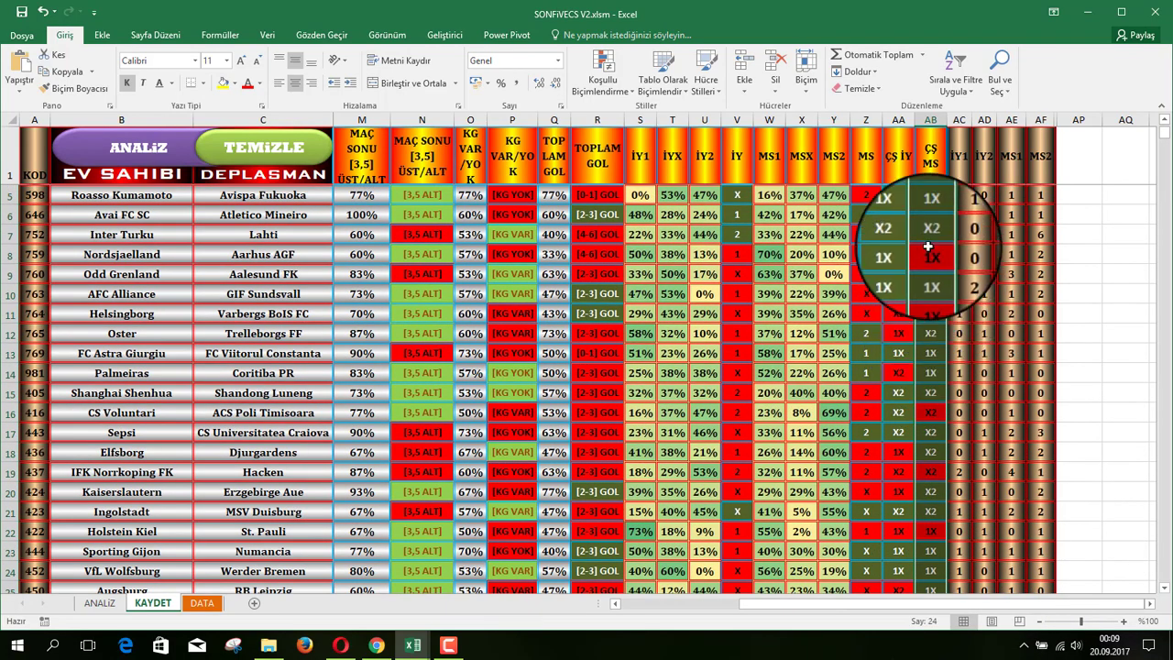
scroll(936, 291, up, 1)
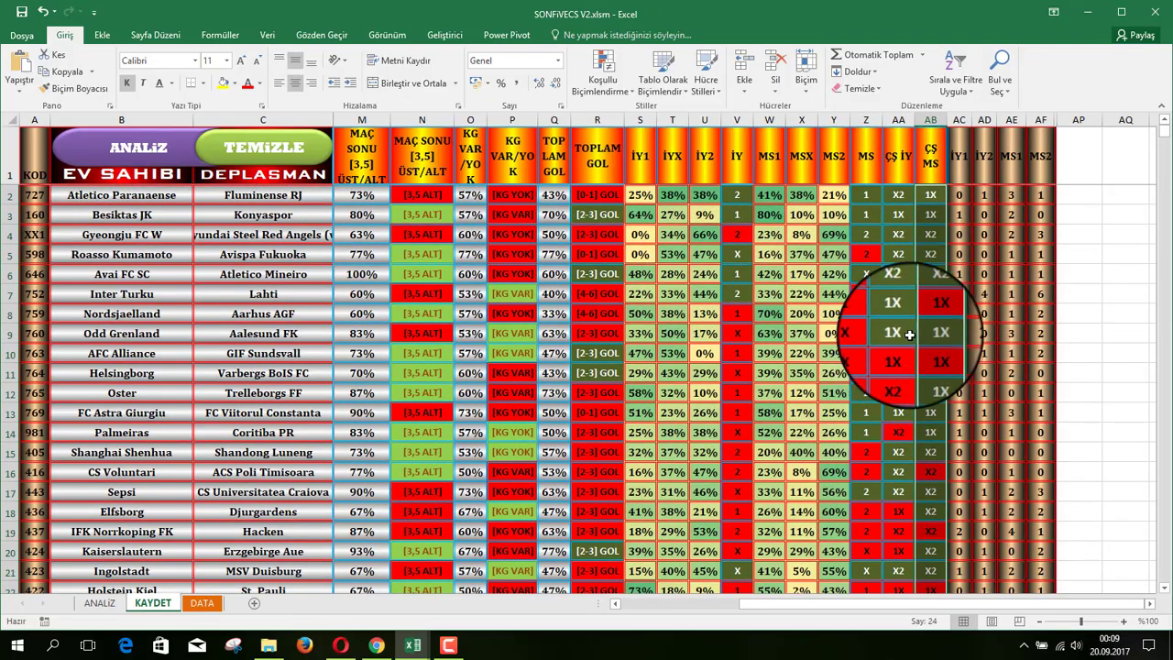
scroll(917, 291, down, 3)
scroll(905, 292, down, 1)
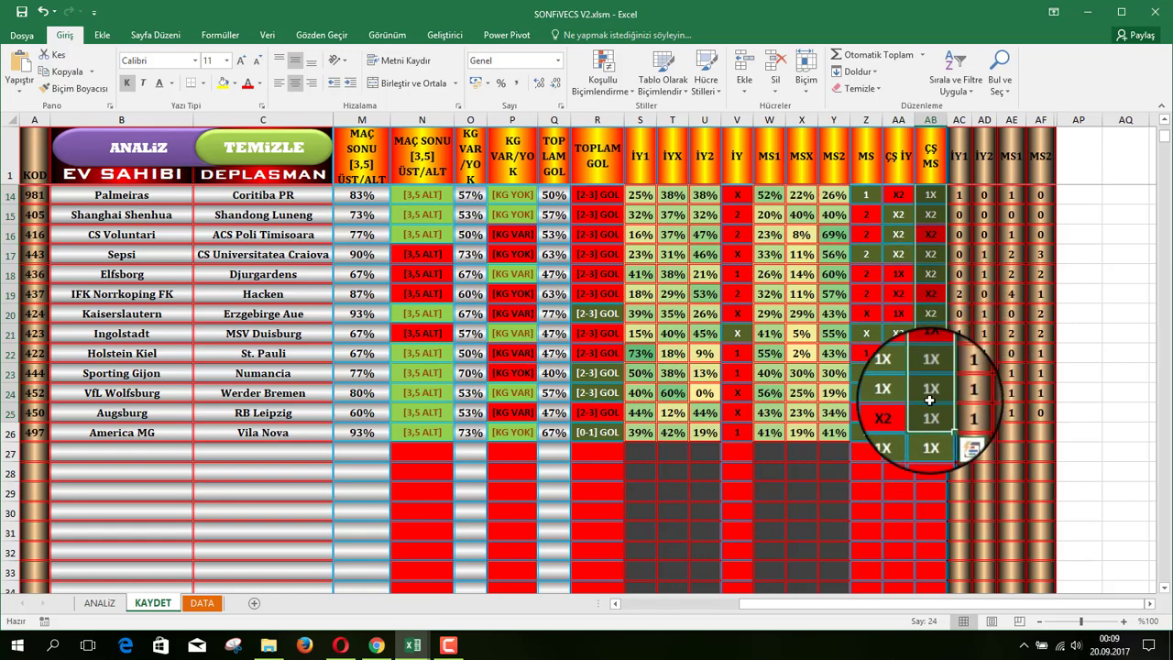
scroll(925, 394, up, 2)
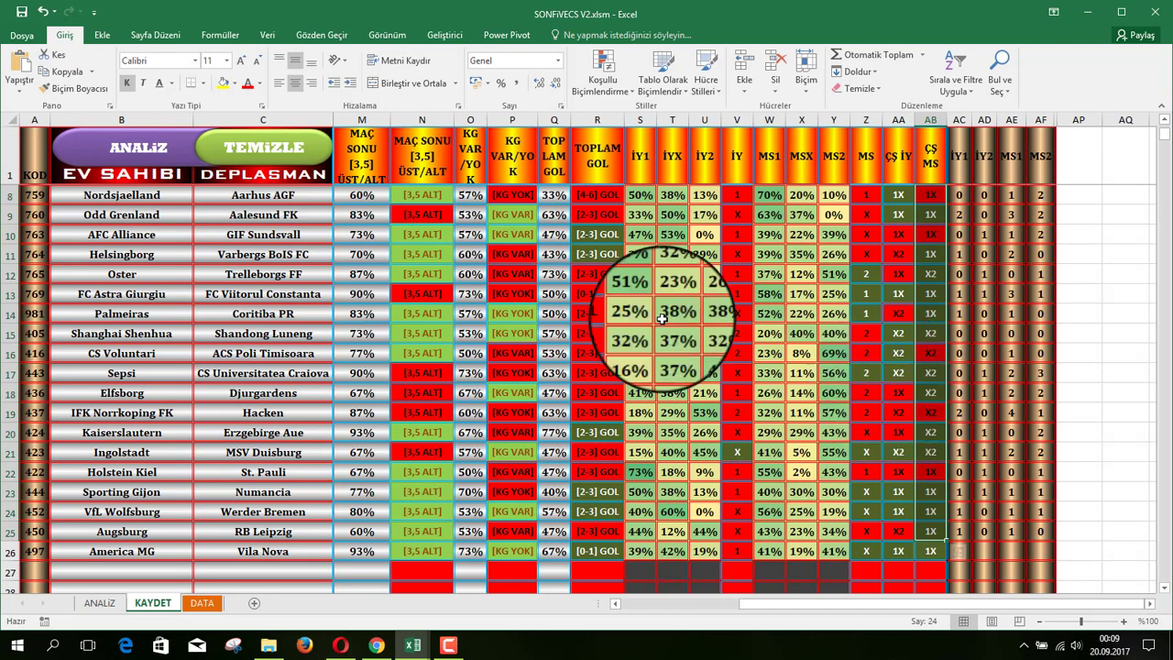
scroll(193, 367, up, 2)
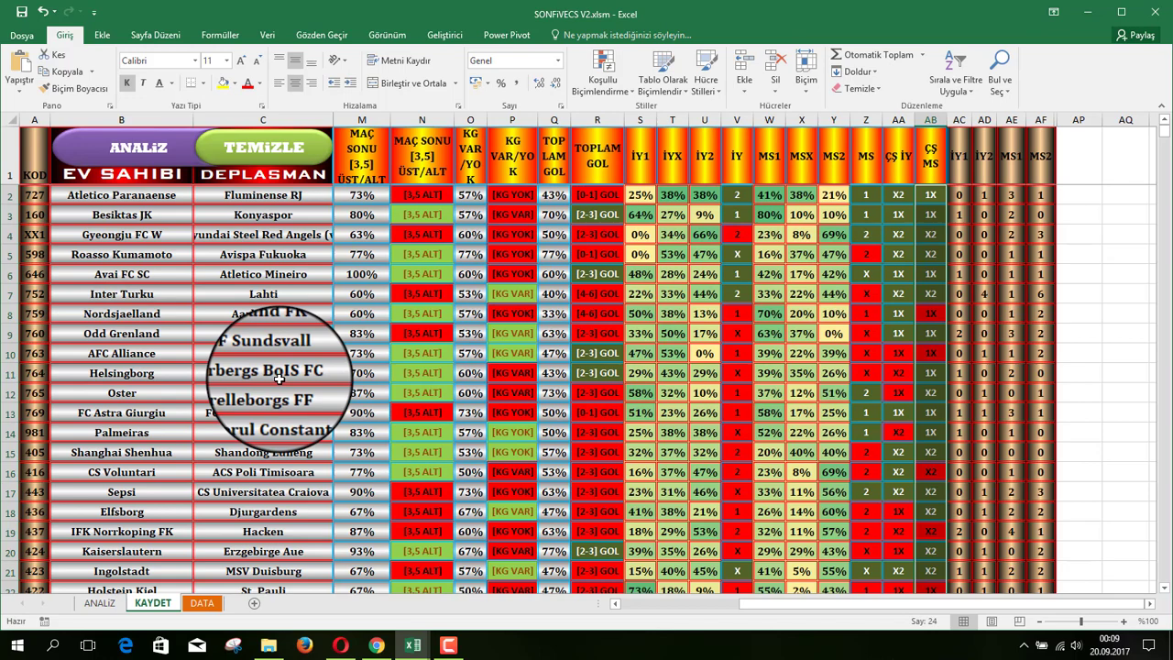
scroll(504, 347, down, 2)
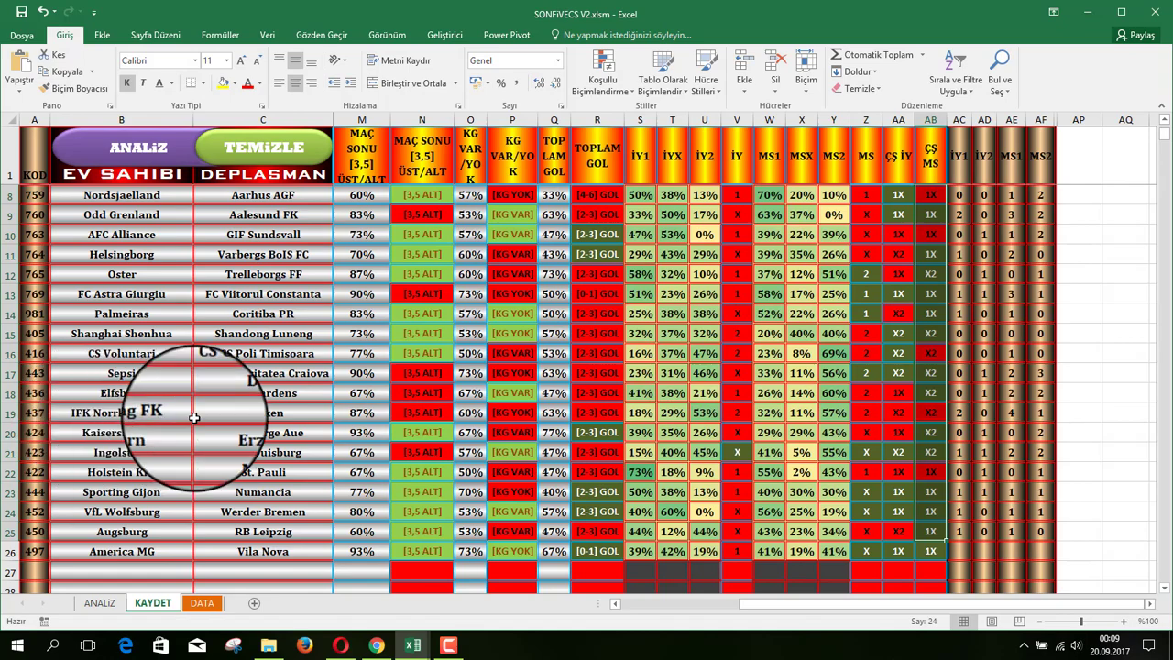
scroll(194, 417, up, 1)
scroll(201, 414, up, 1)
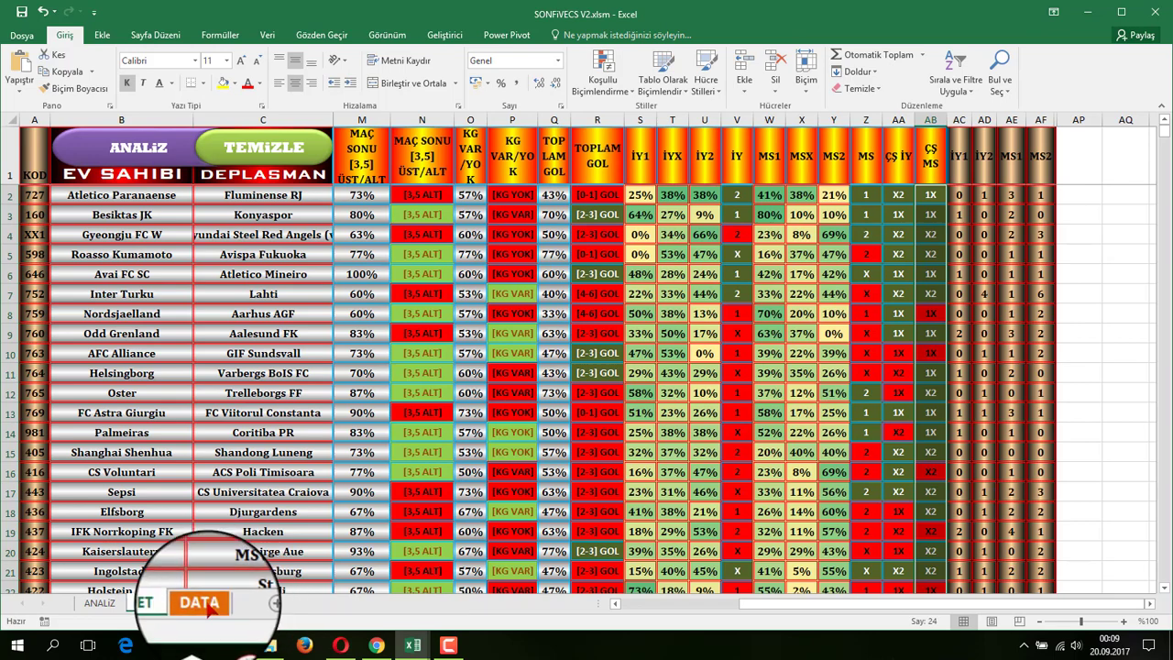
- Return to the ANALIZ sheet, check the next match code on nesine.com, and enter 502 in E1
click(101, 603)
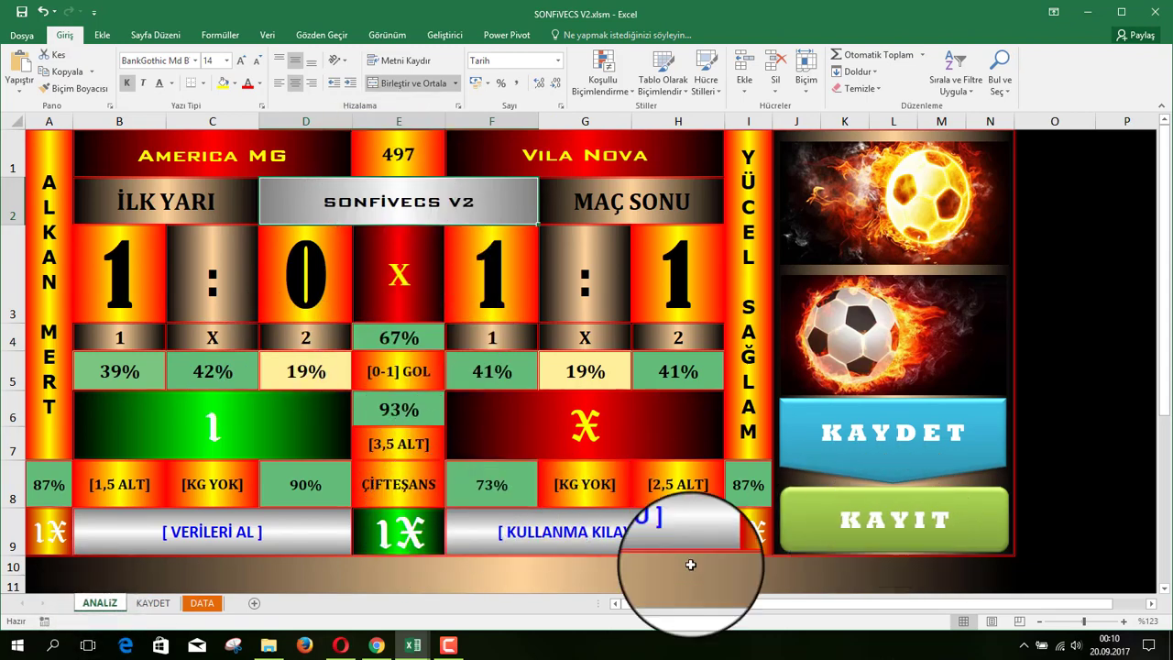
click(341, 645)
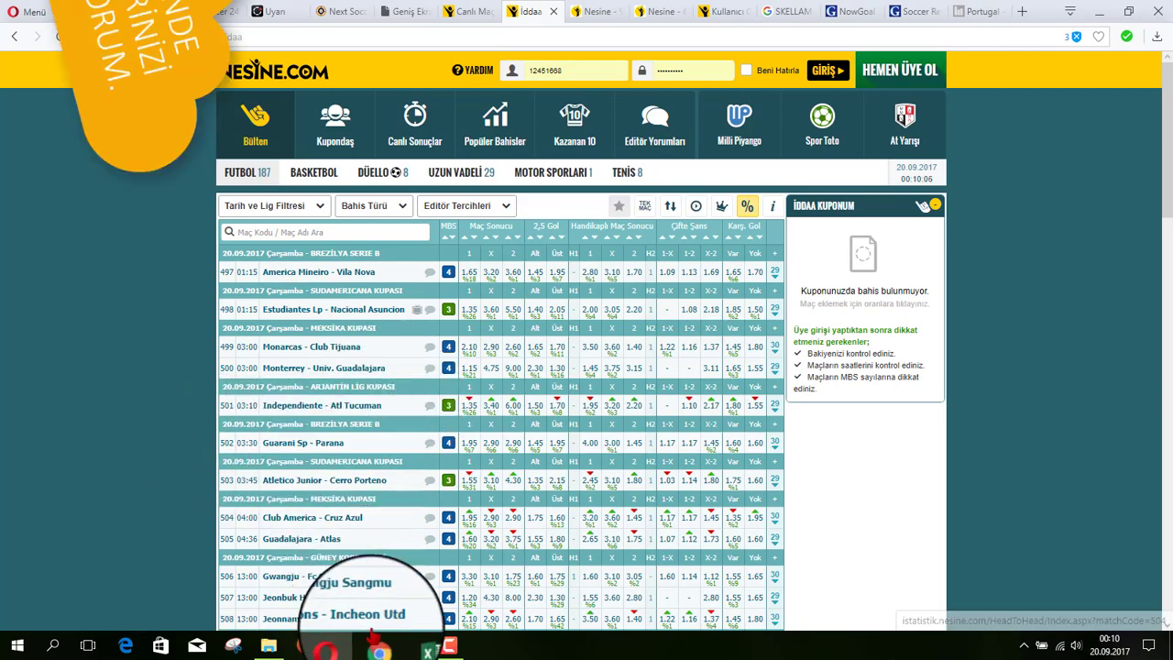
click(353, 582)
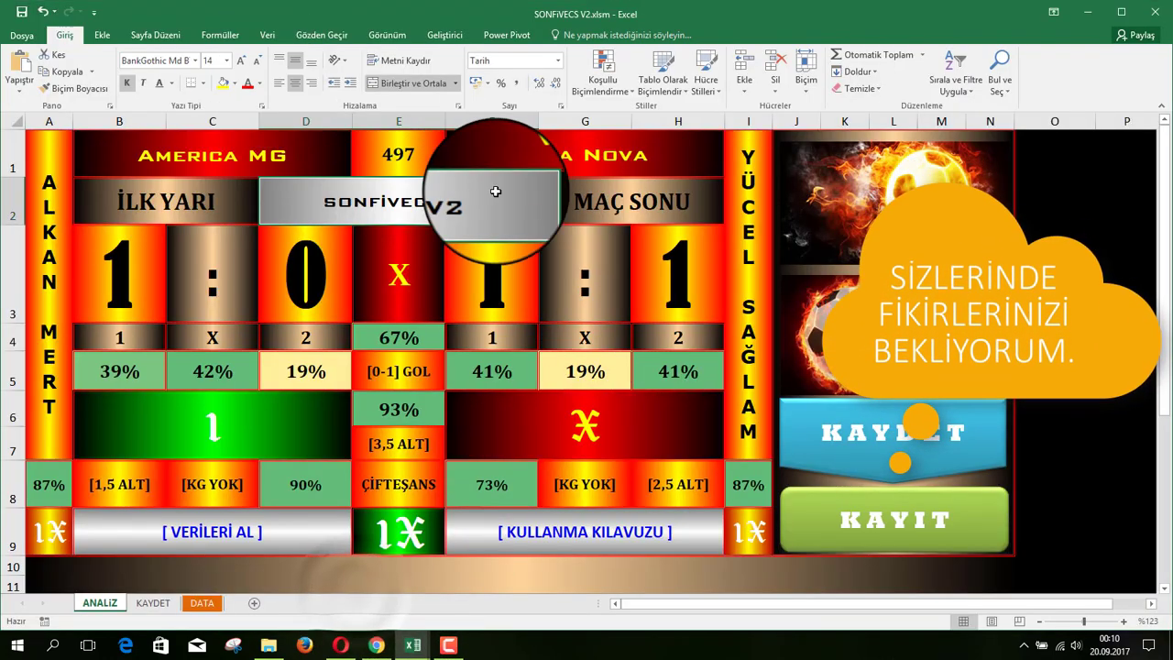
text(502)
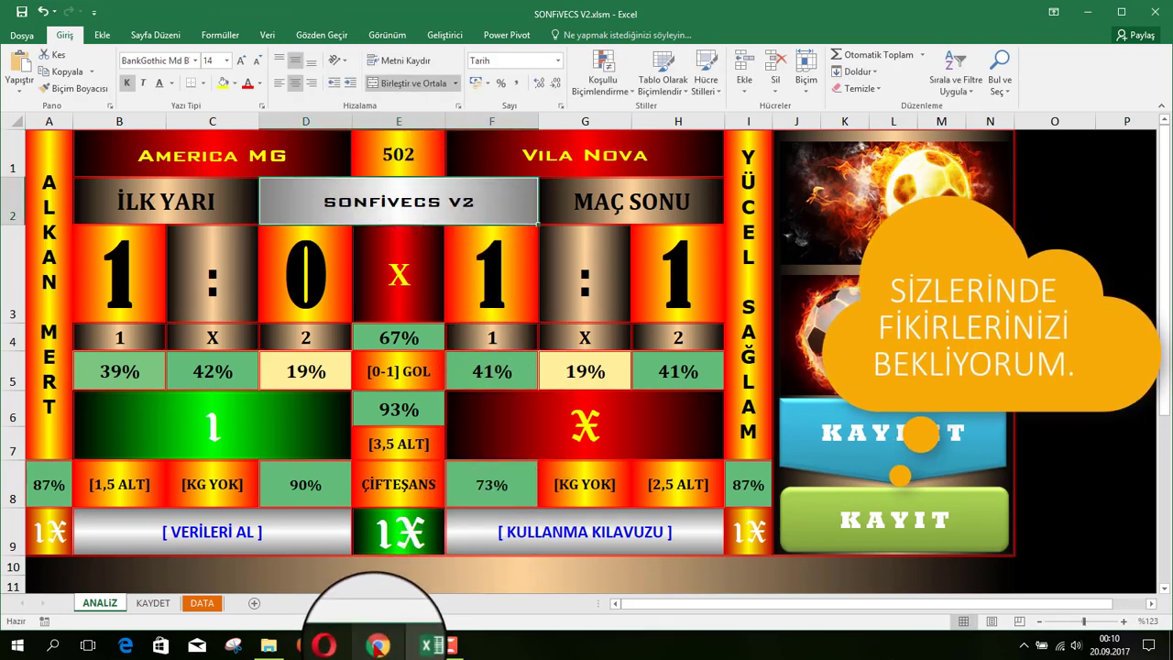
- In NowGoal, close the America MG vs Vila Nova page and open the Guarani SP vs Parana PR analysis
click(376, 645)
click(563, 21)
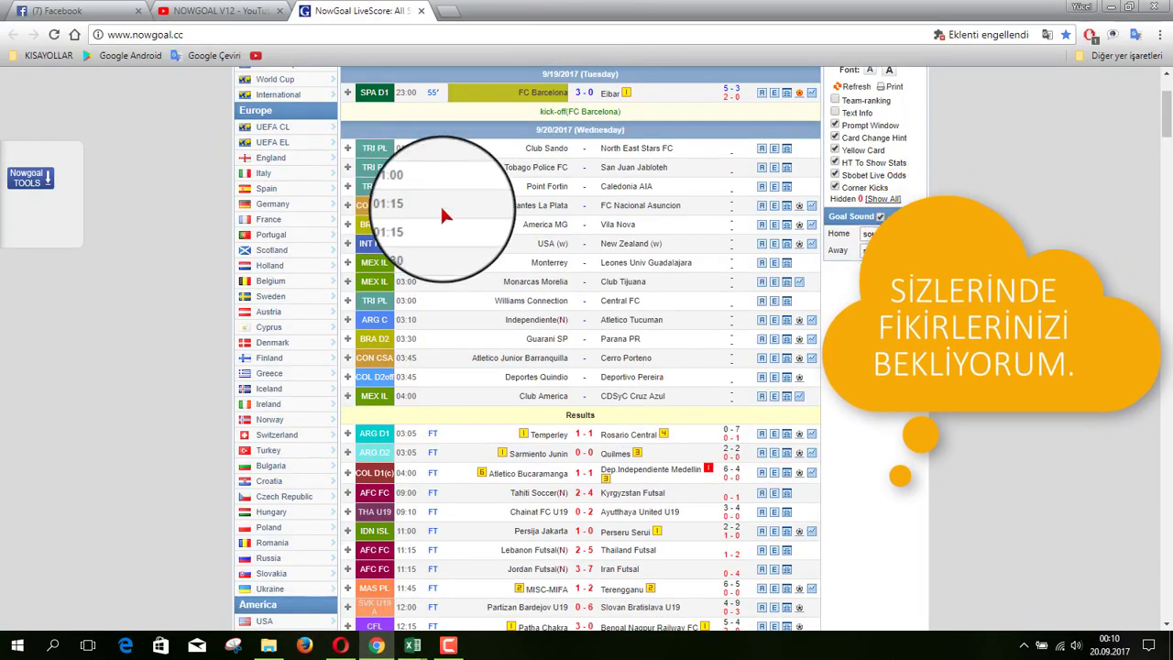
scroll(526, 340, up, 1)
scroll(530, 353, down, 3)
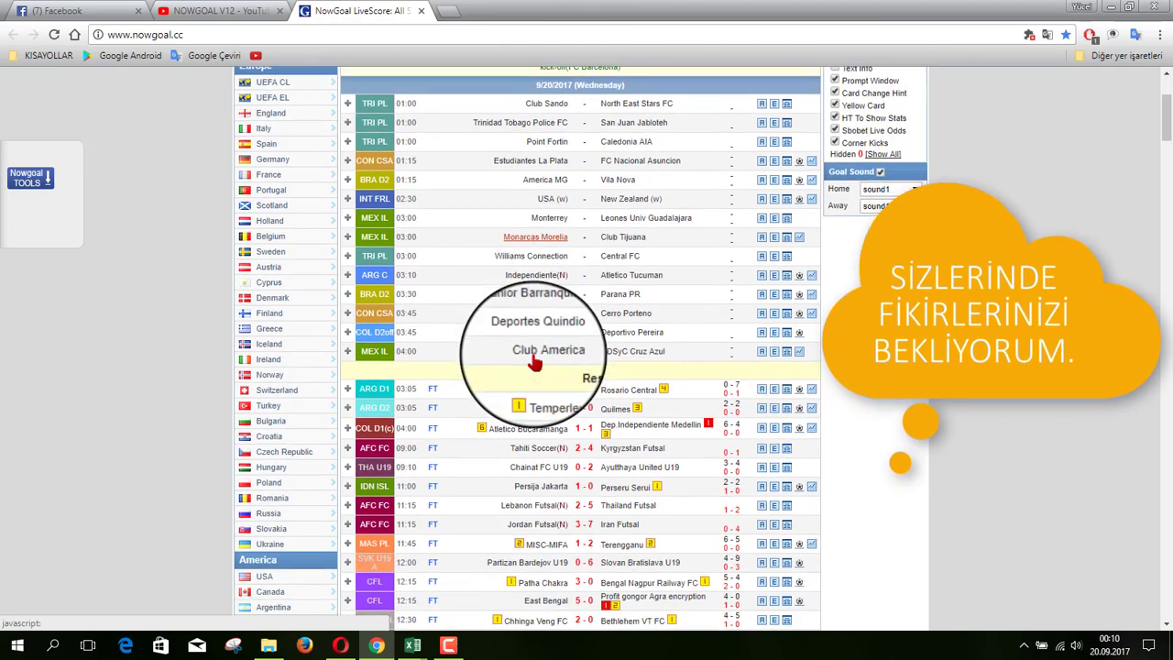
scroll(527, 348, up, 3)
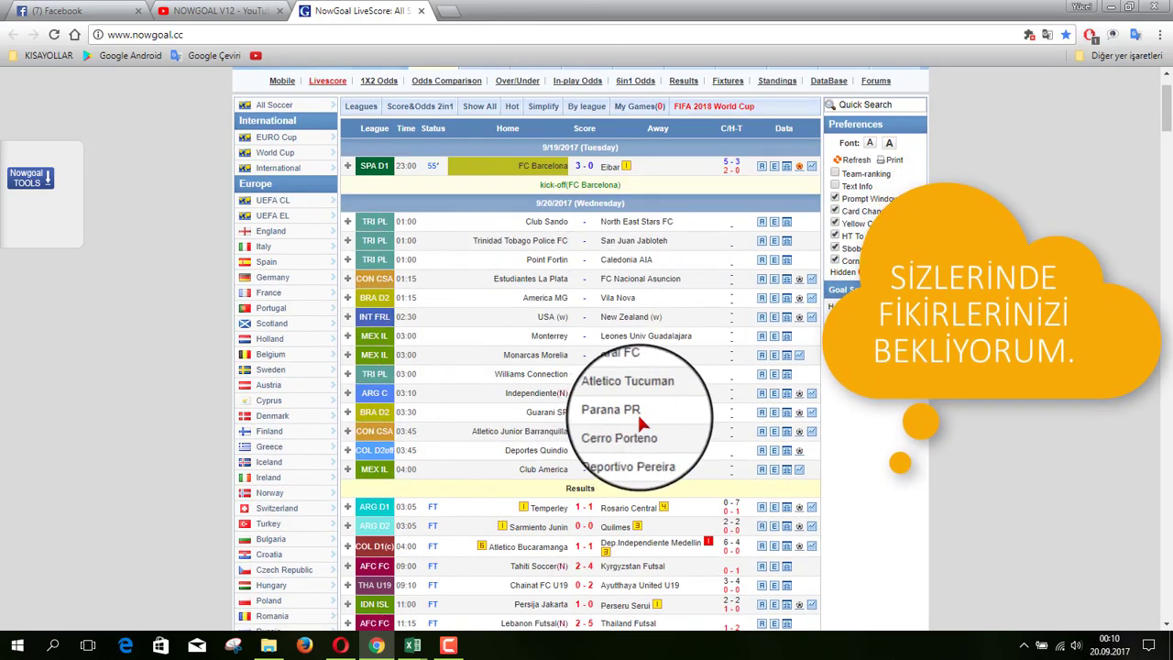
click(788, 414)
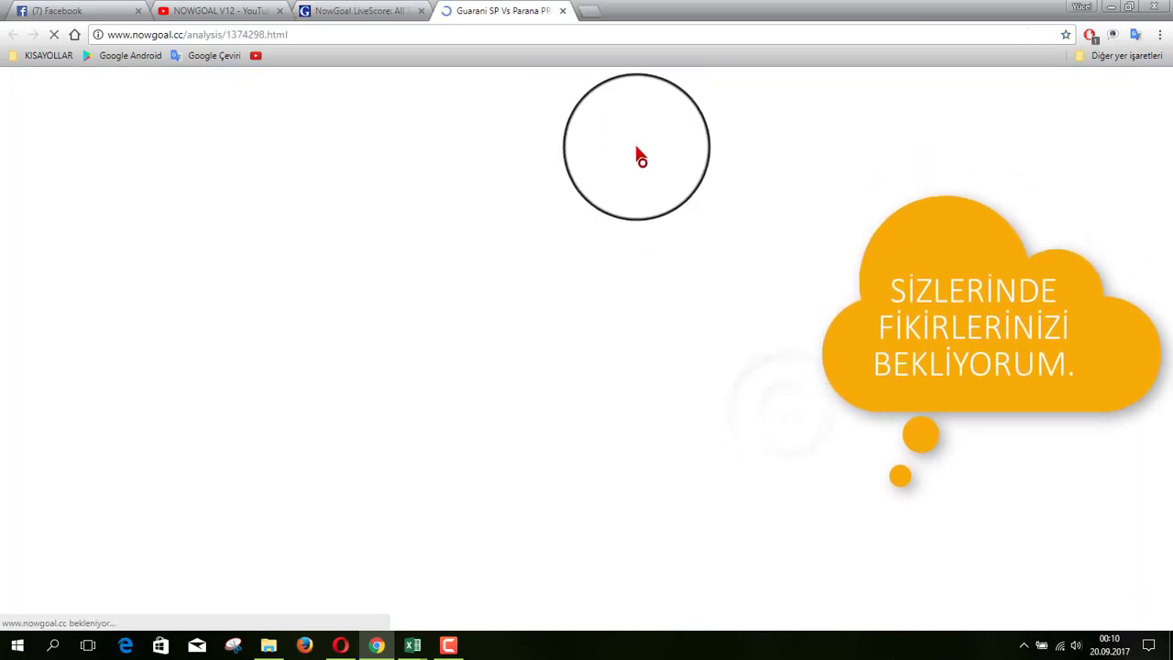
scroll(674, 218, down, 2)
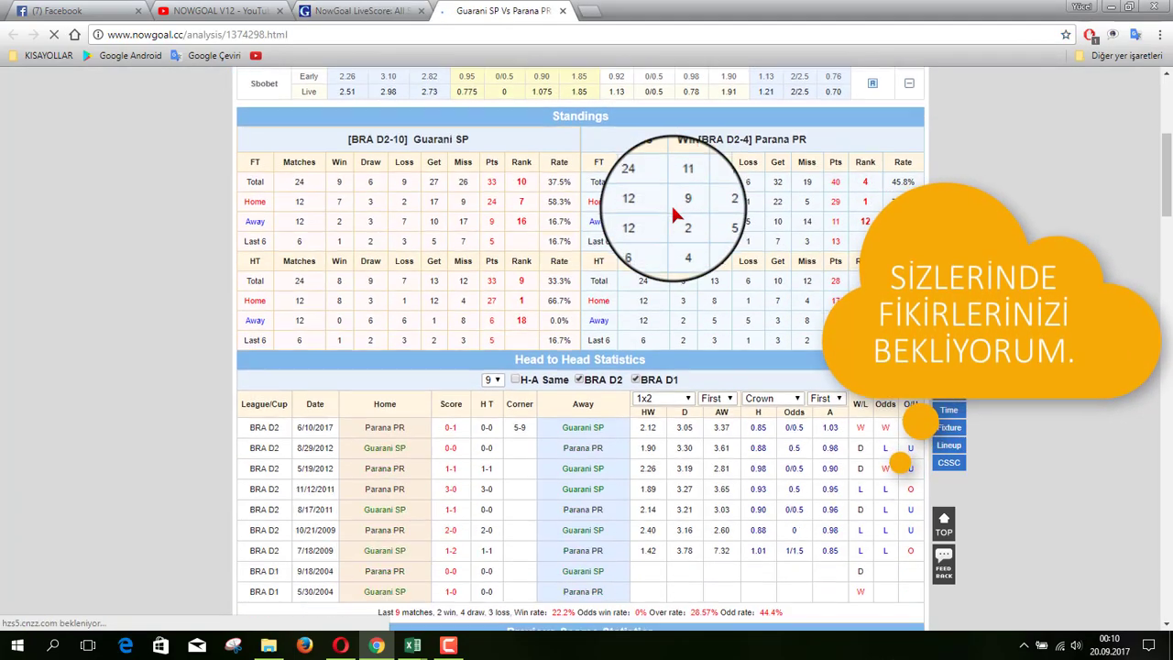
scroll(674, 218, down, 2)
scroll(673, 216, down, 3)
scroll(675, 184, down, 1)
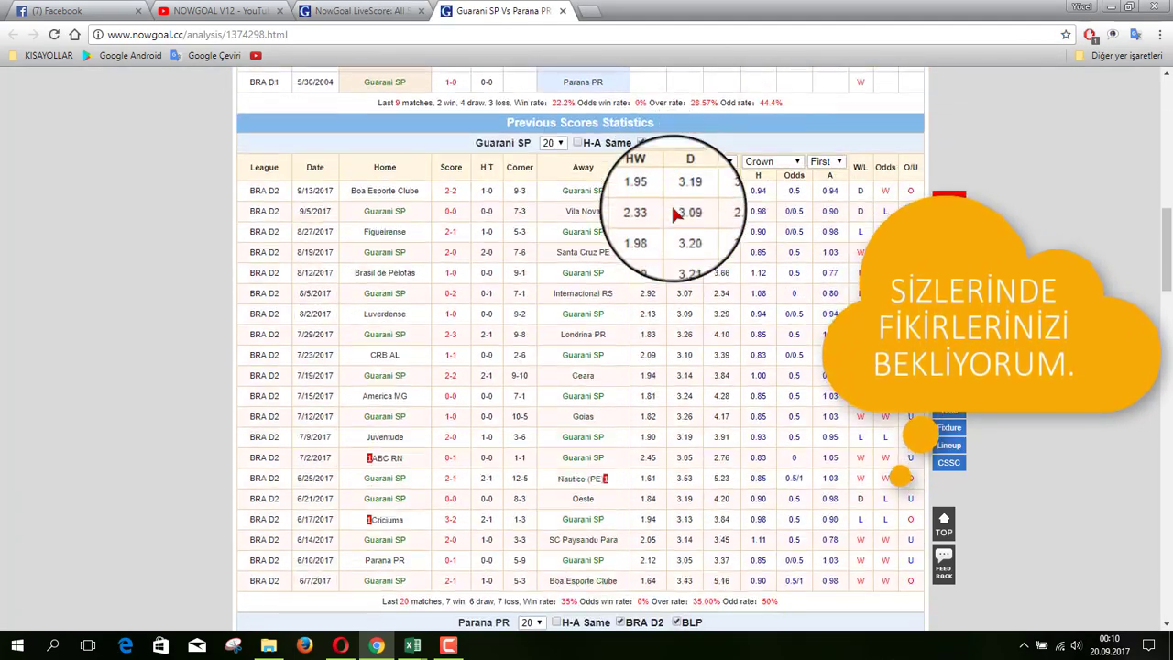
- Limit both teams' recent matches to 5, excluding BLP matches from Parana PR's list
click(555, 143)
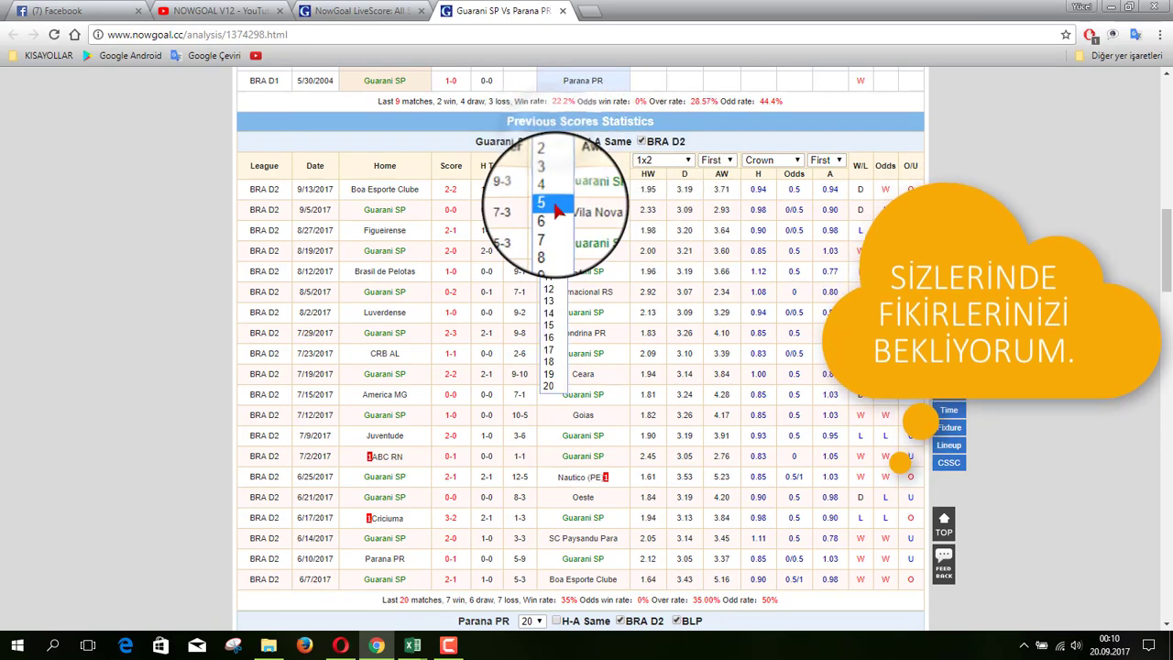
click(548, 197)
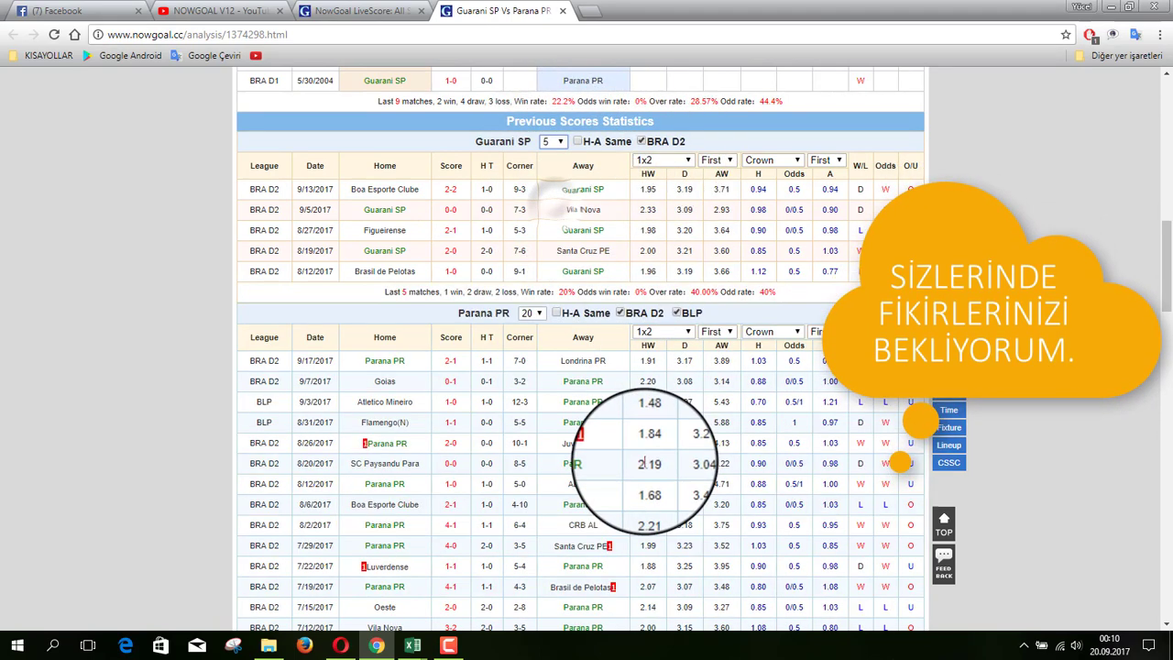
click(670, 312)
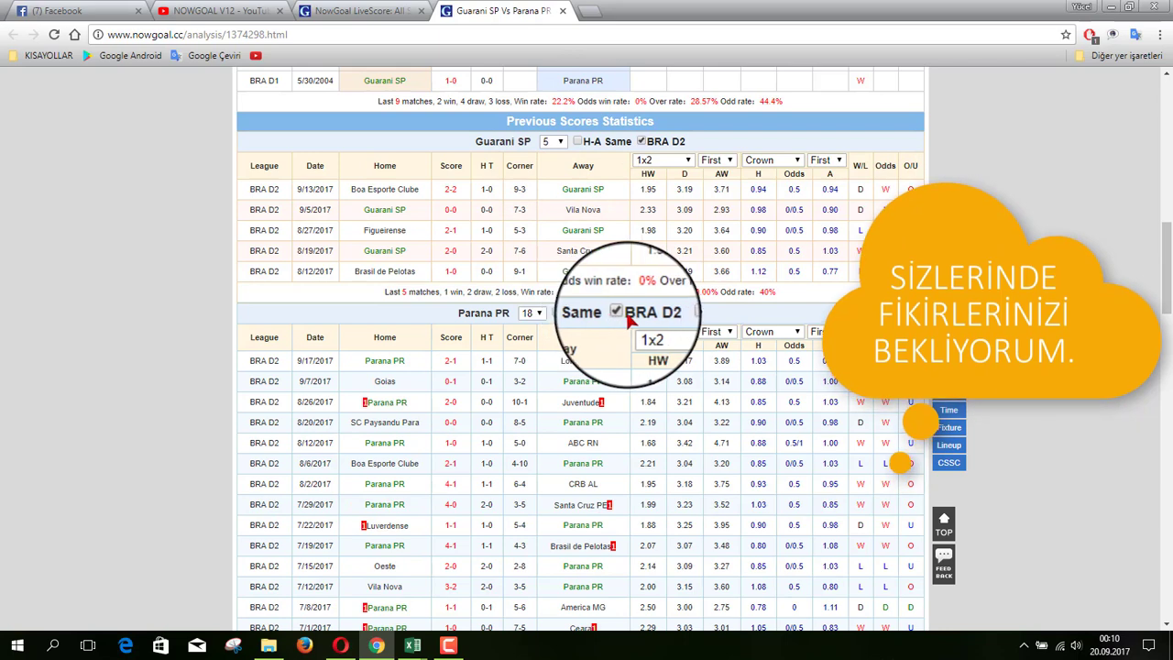
click(533, 313)
click(536, 376)
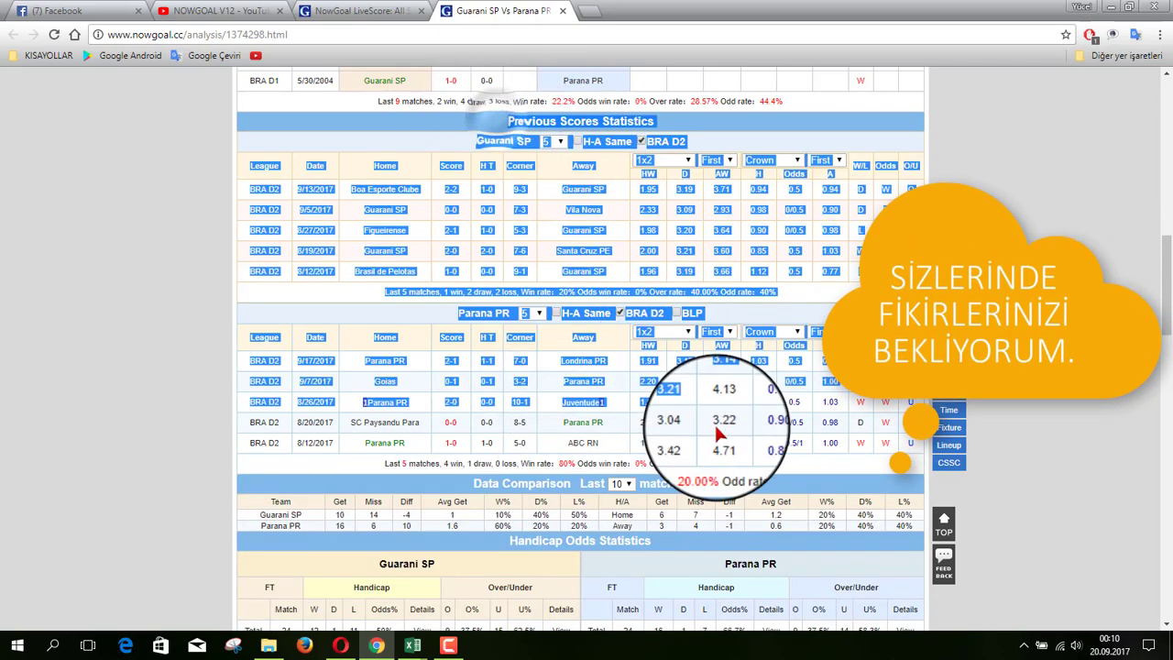
- Copy the Previous Scores Statistics tables and check the SONFiVECS V2 workbook before returning to NowGoal
drag(521, 131, 776, 463)
right_click(584, 191)
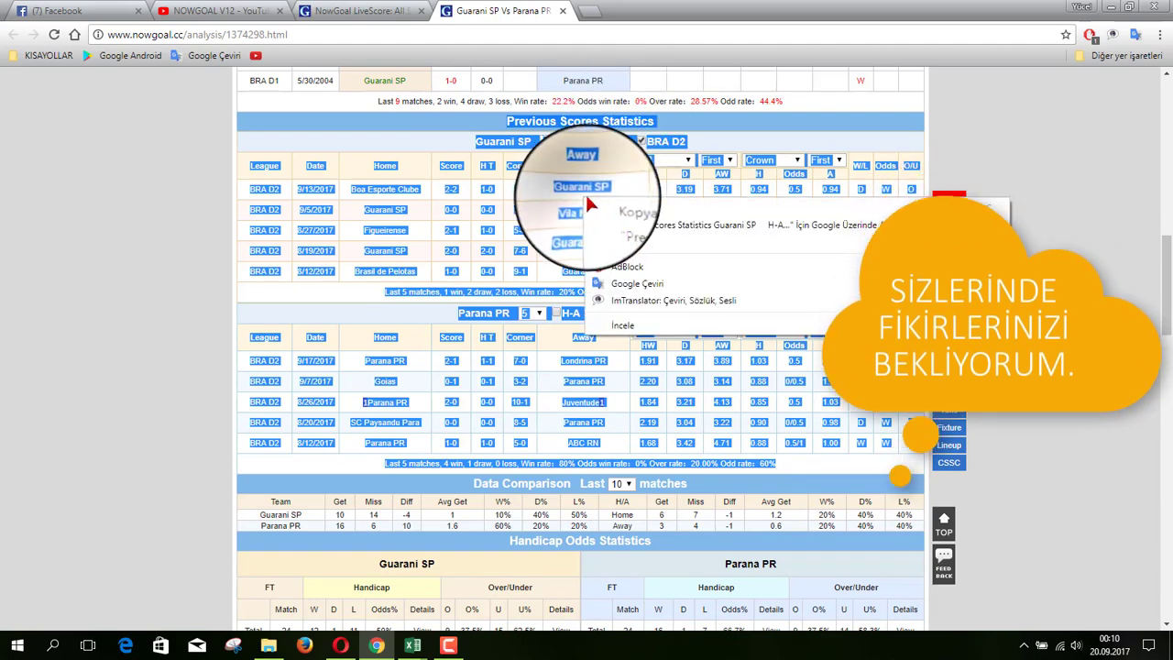
click(625, 203)
mouse_move(412, 645)
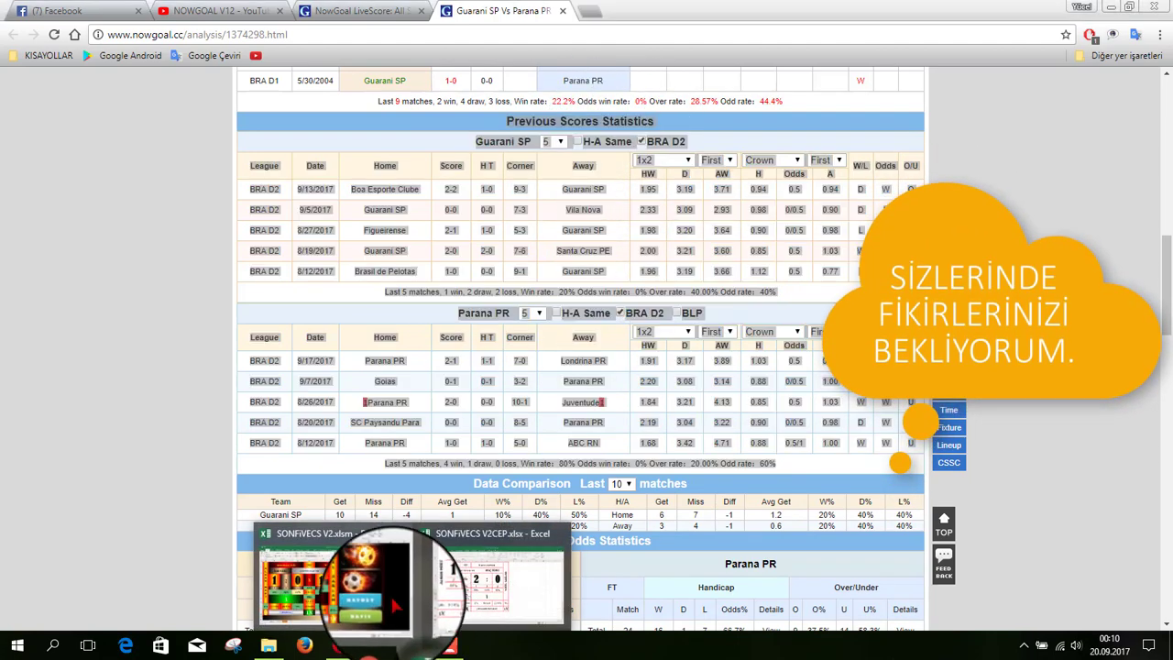
click(411, 605)
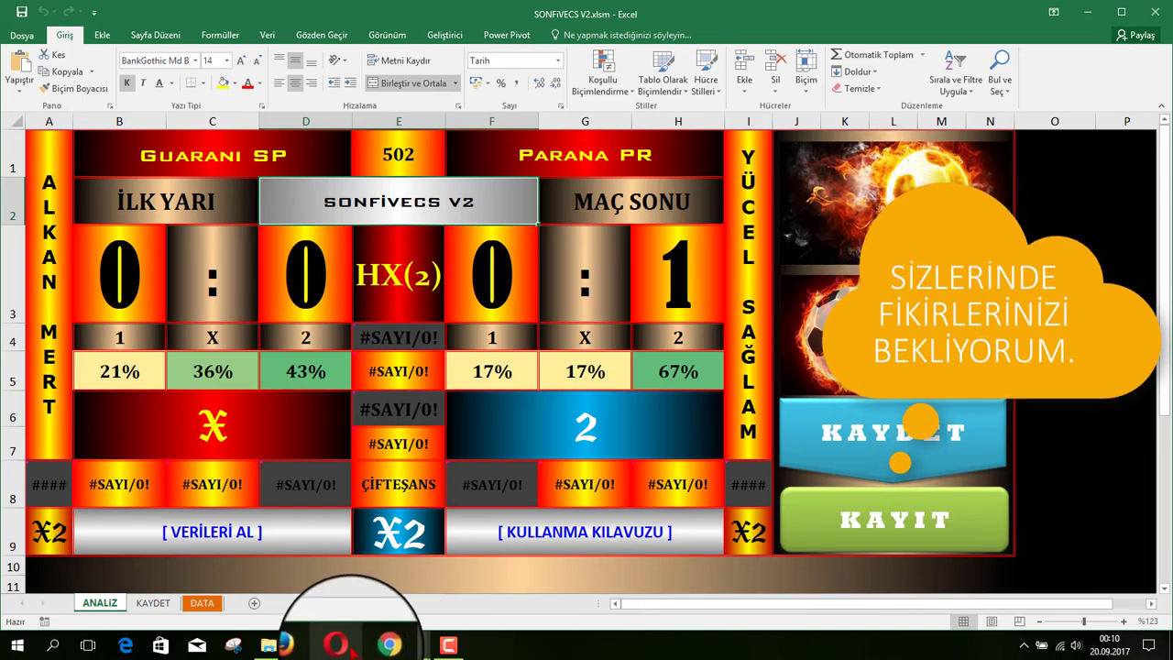
click(389, 645)
- Filter Guarani SP and Parana PR tables to their last 5 same-venue matches
click(536, 141)
click(540, 176)
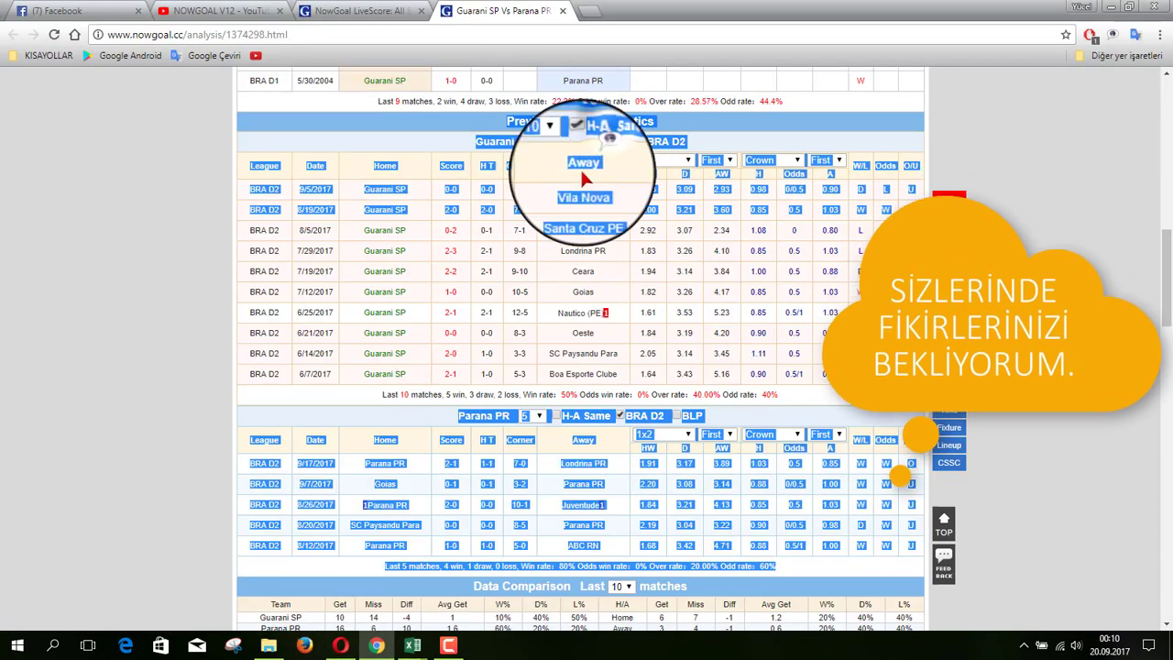
click(422, 132)
click(545, 141)
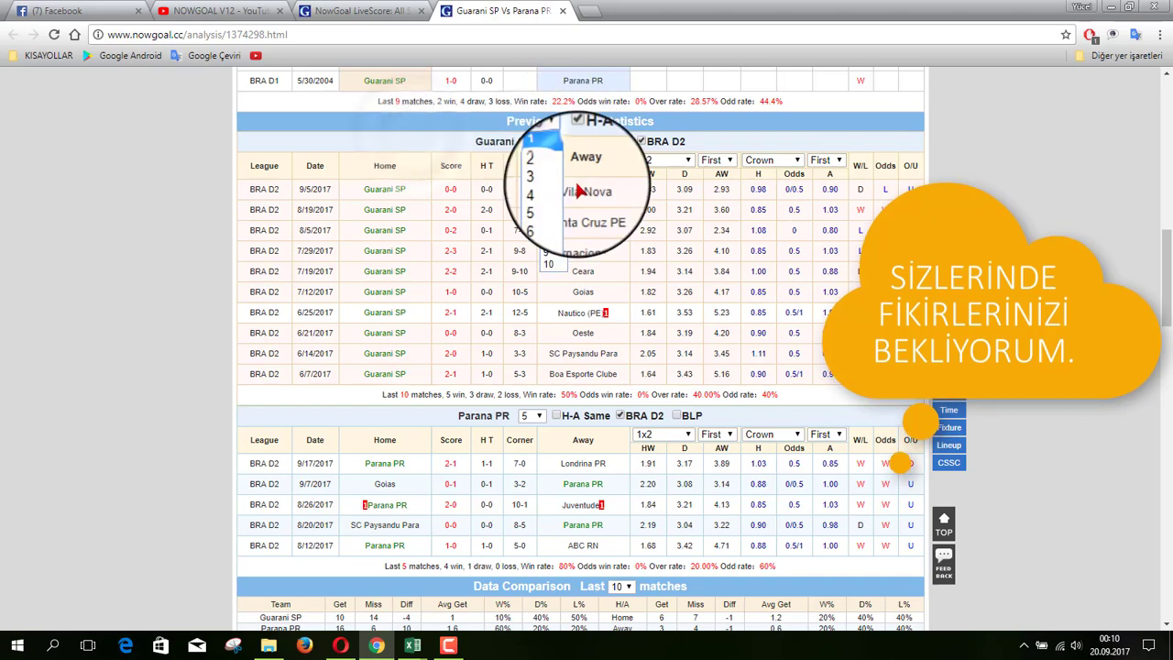
click(557, 204)
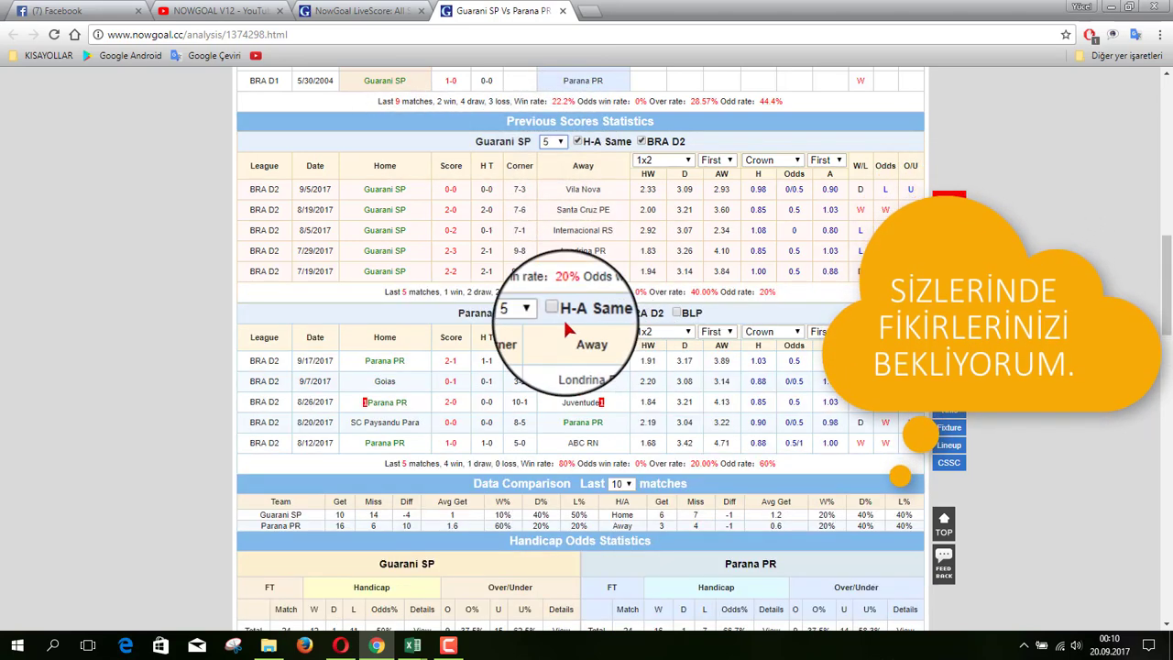
click(529, 313)
click(528, 312)
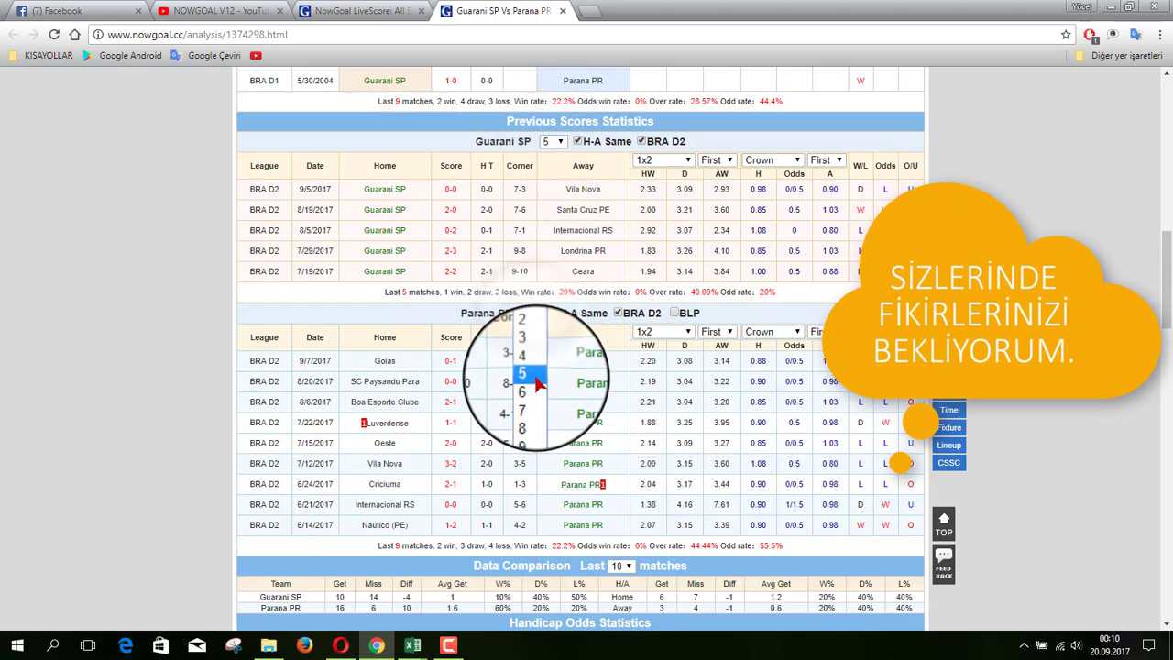
click(539, 375)
- Copy both filtered match tables into the SONFiVECS V2 workbook
drag(471, 141, 790, 465)
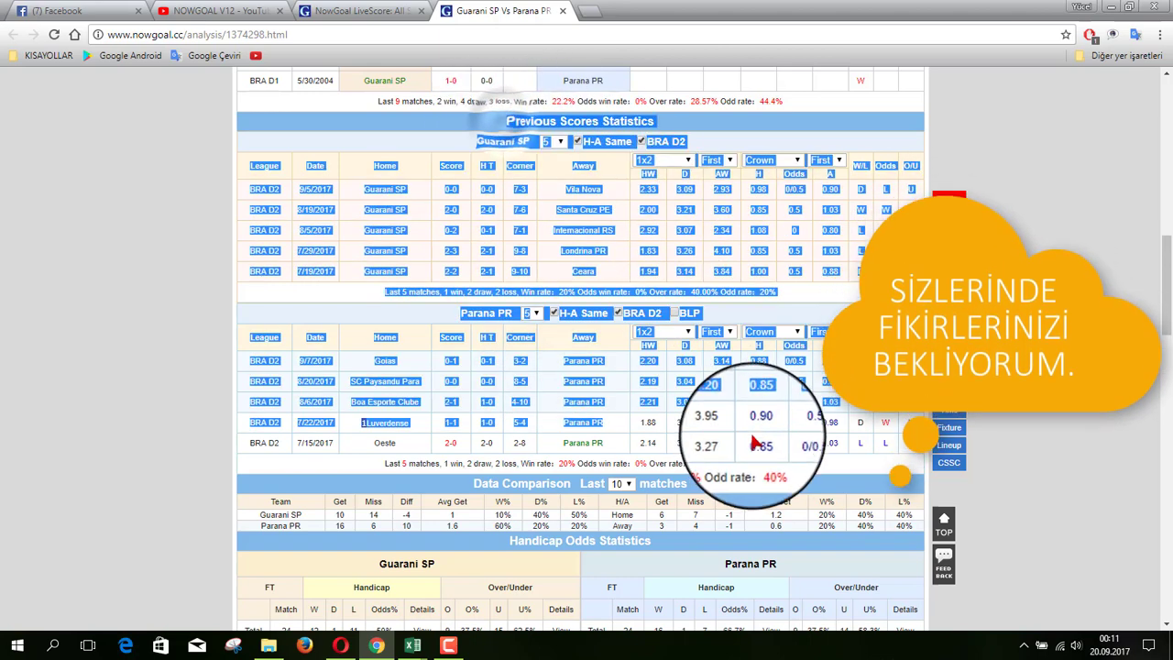
right_click(575, 192)
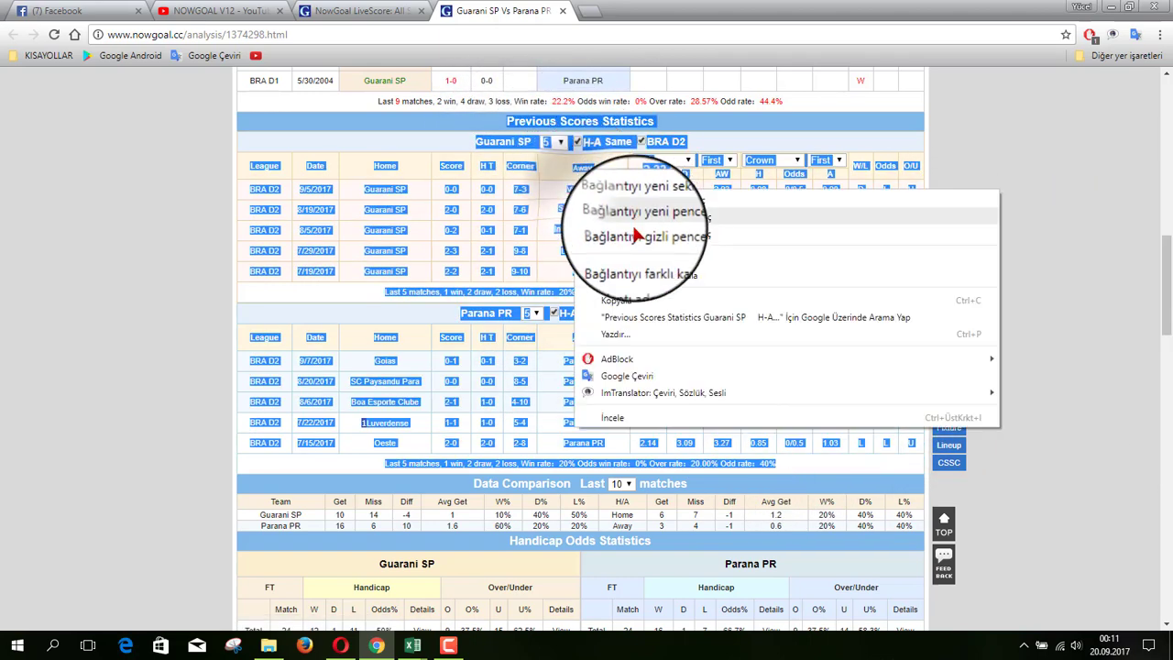
click(619, 303)
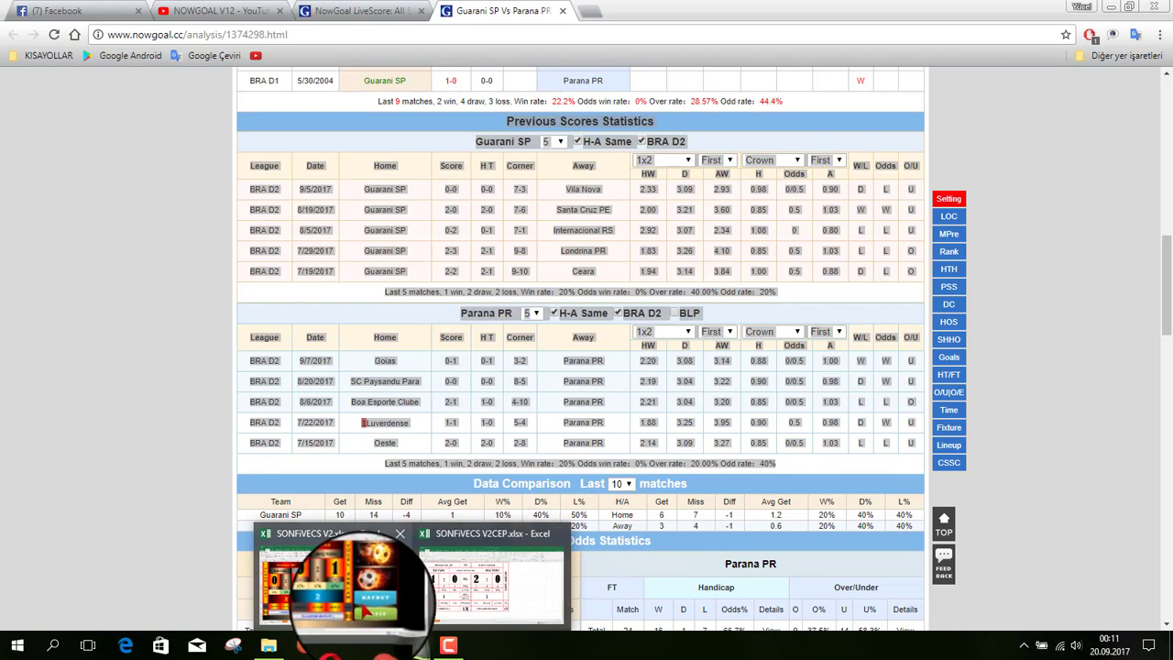
click(344, 596)
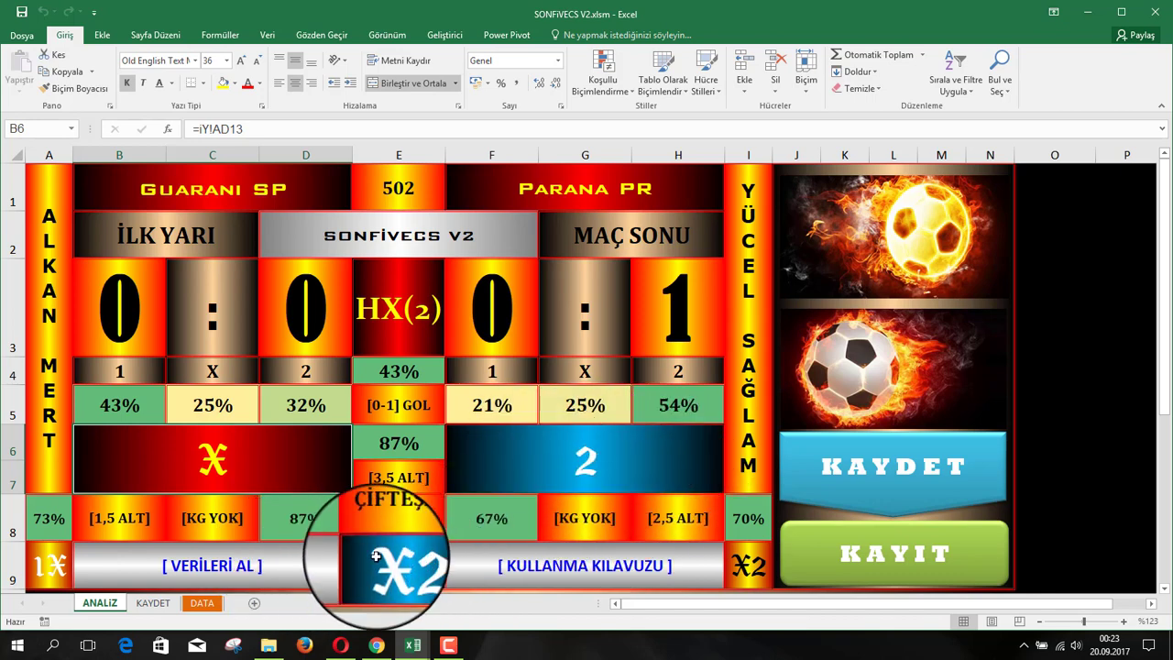
click(410, 559)
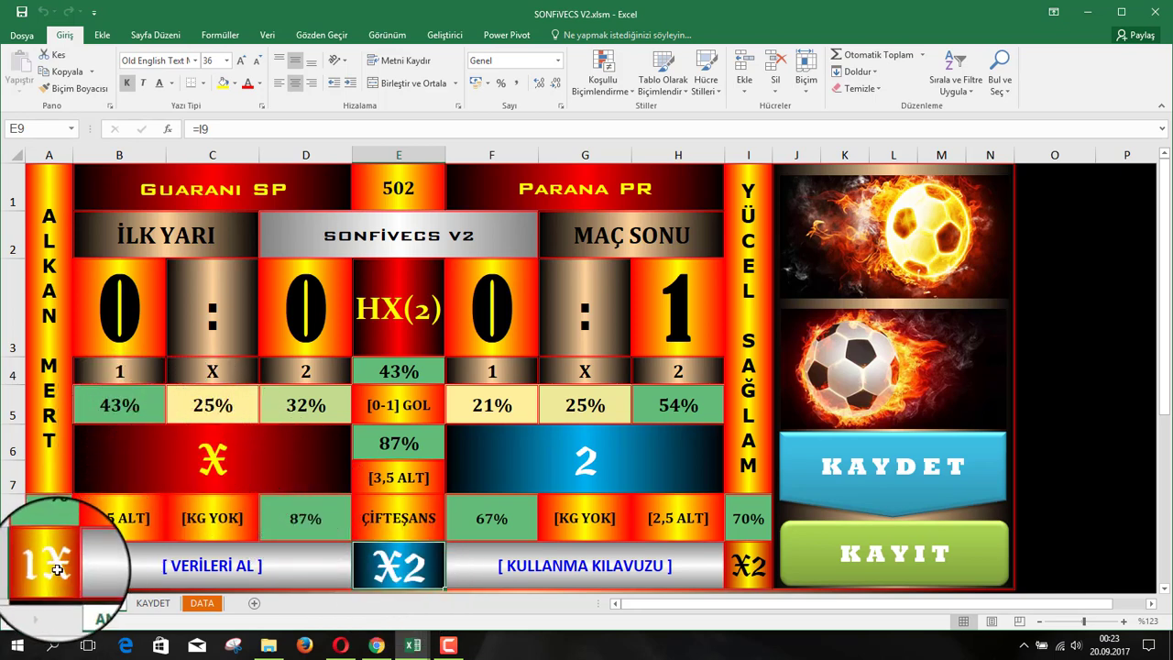
click(57, 570)
click(748, 564)
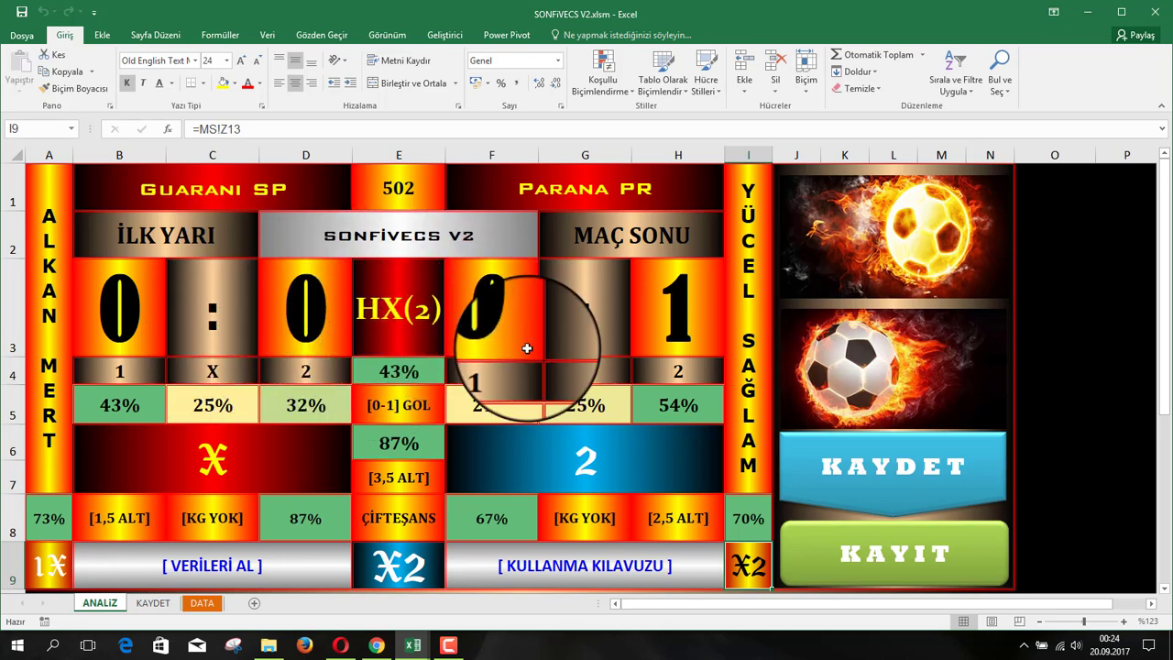
mouse_move(413, 645)
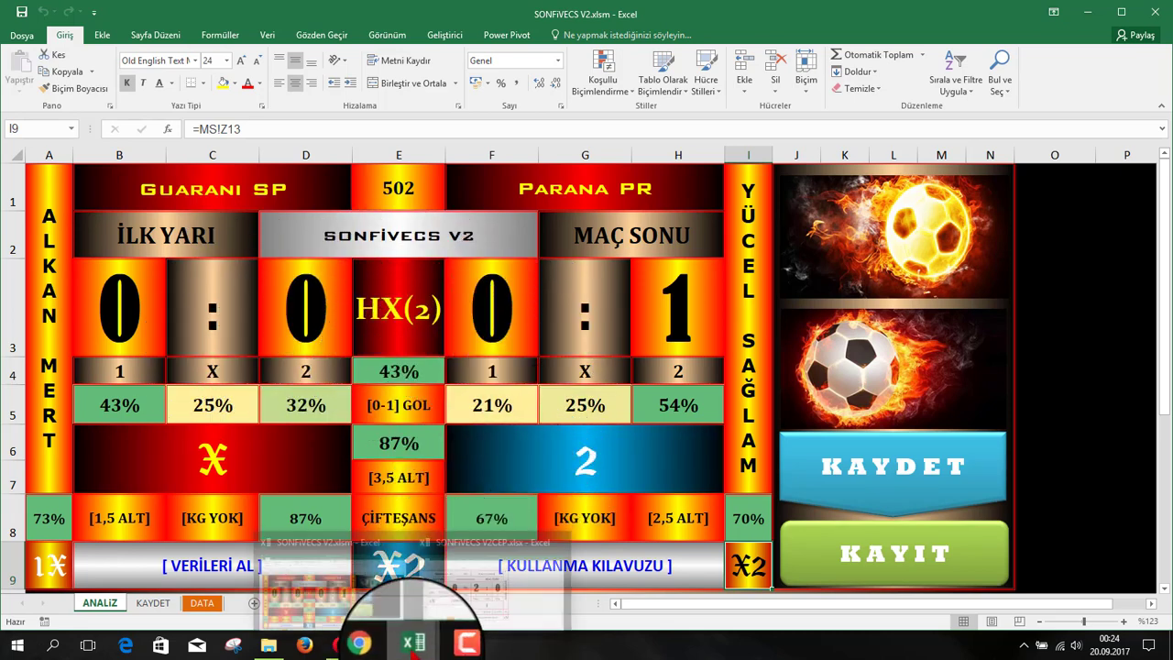
- Switch to the SONFiVECS V2CEP workbook and show its DATA sheet with Besiktas JK and Konyaspor scores
click(492, 577)
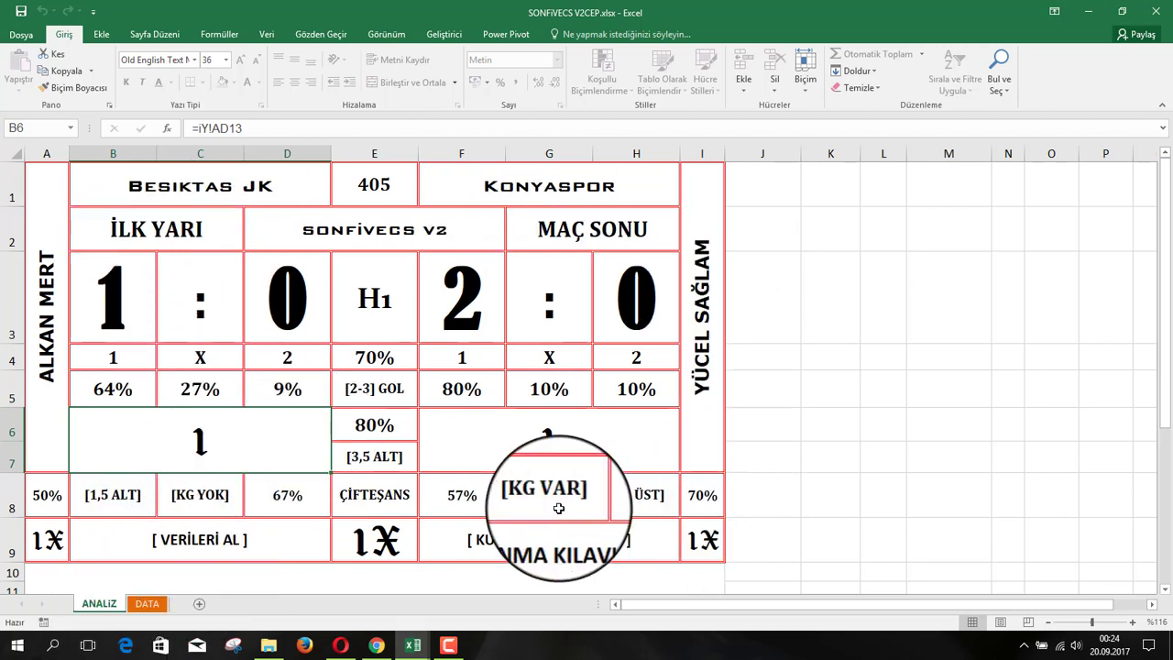
click(147, 607)
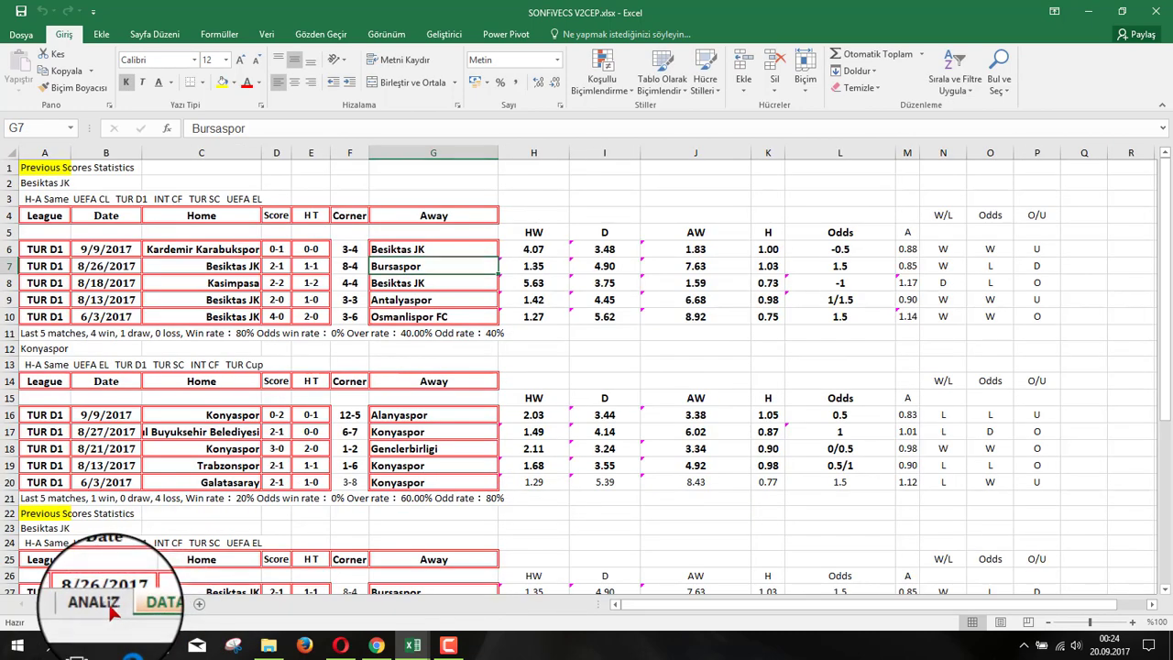
click(108, 607)
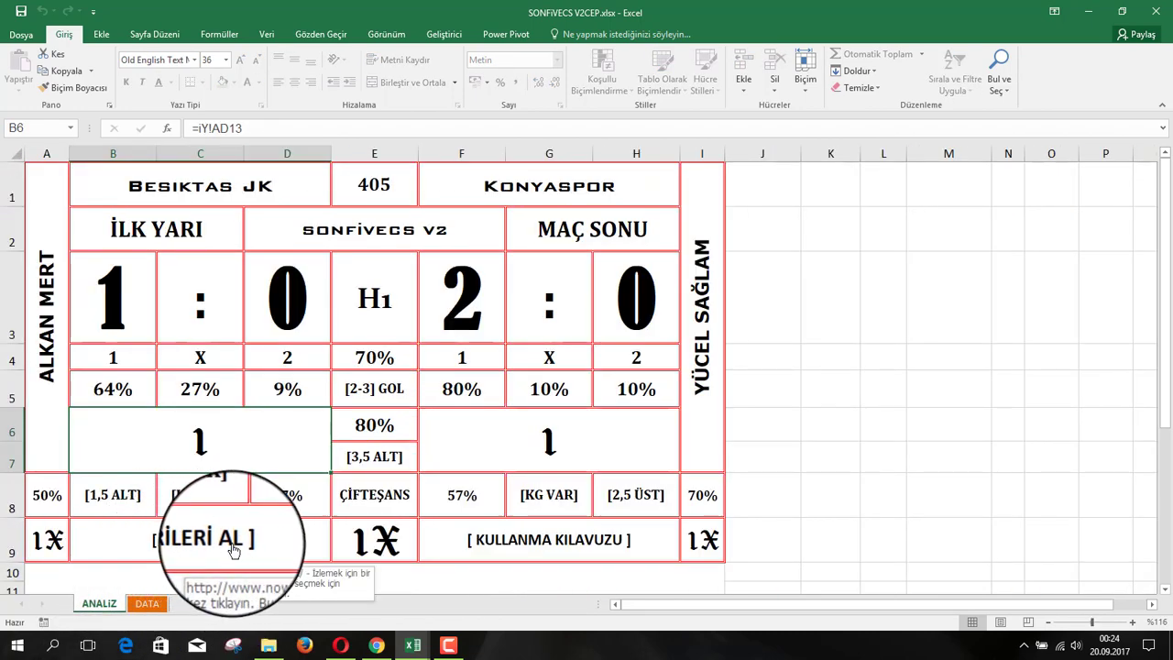
click(147, 607)
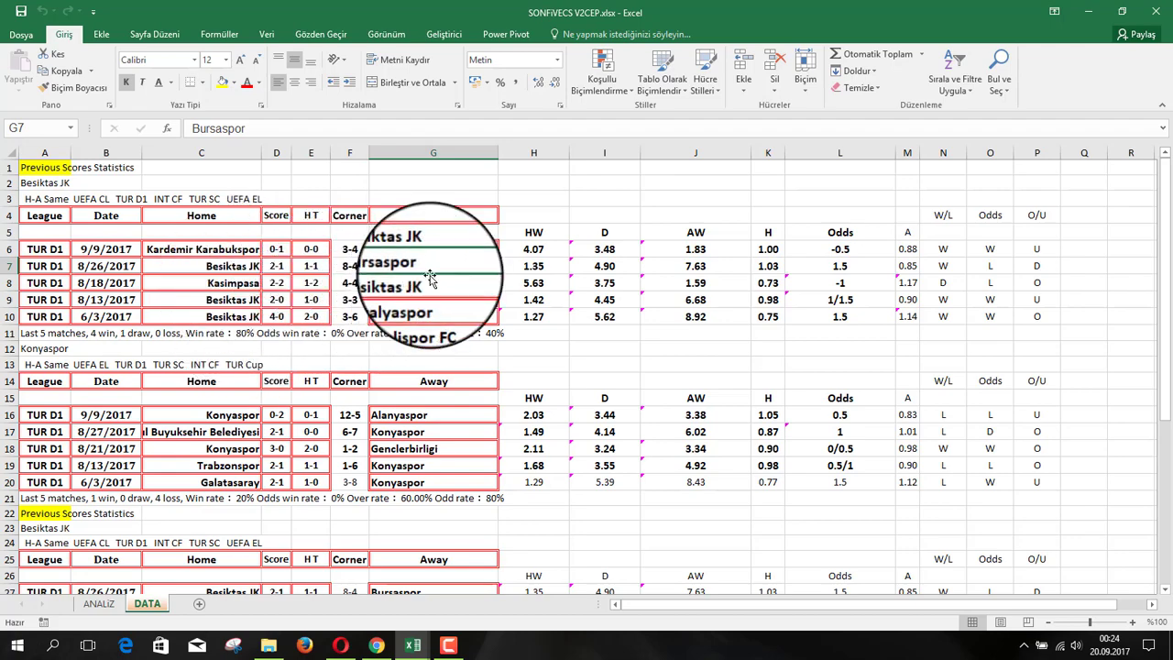
scroll(445, 432, down, 4)
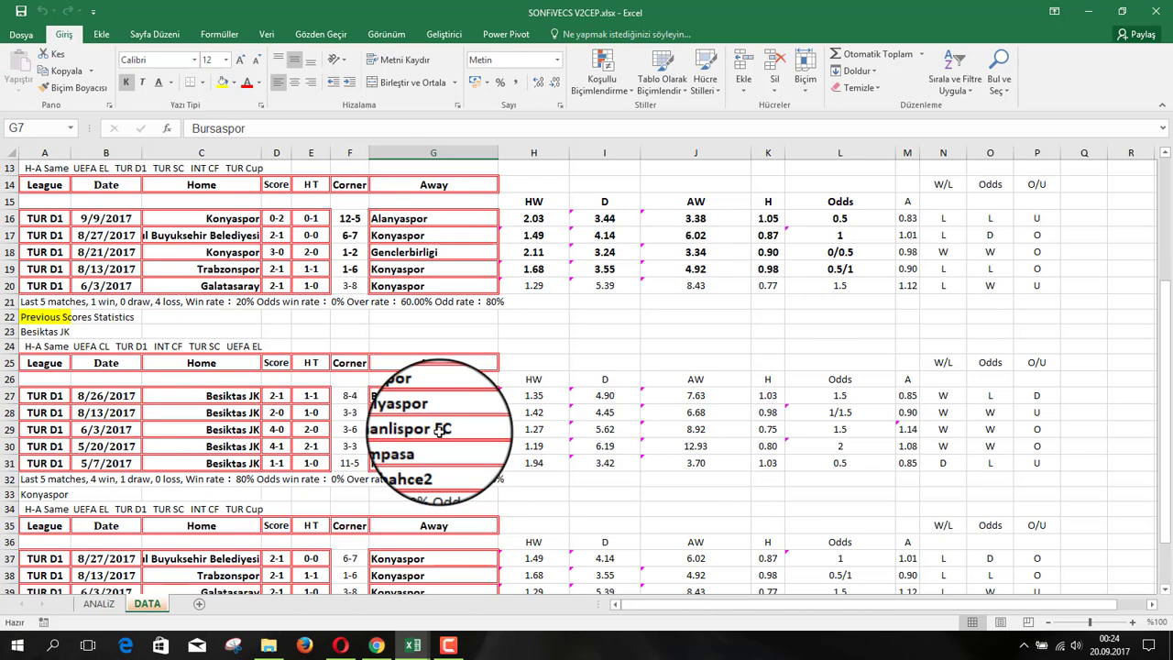
scroll(441, 430, down, 3)
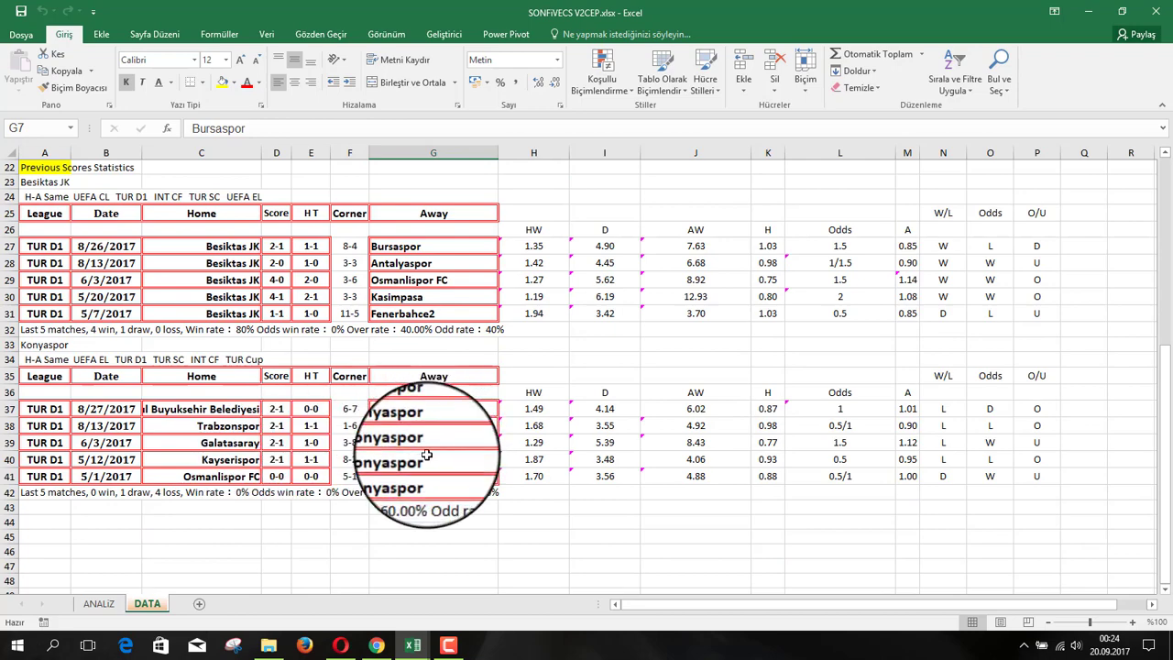
scroll(427, 456, up, 3)
scroll(423, 413, up, 1)
scroll(419, 330, up, 3)
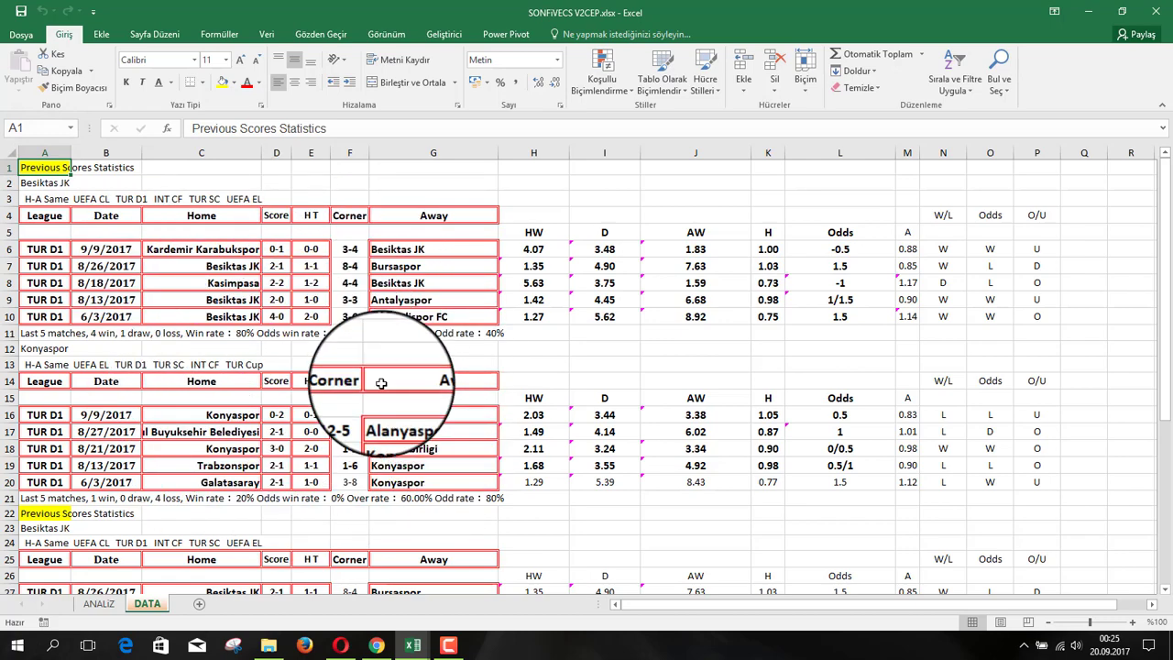
click(52, 515)
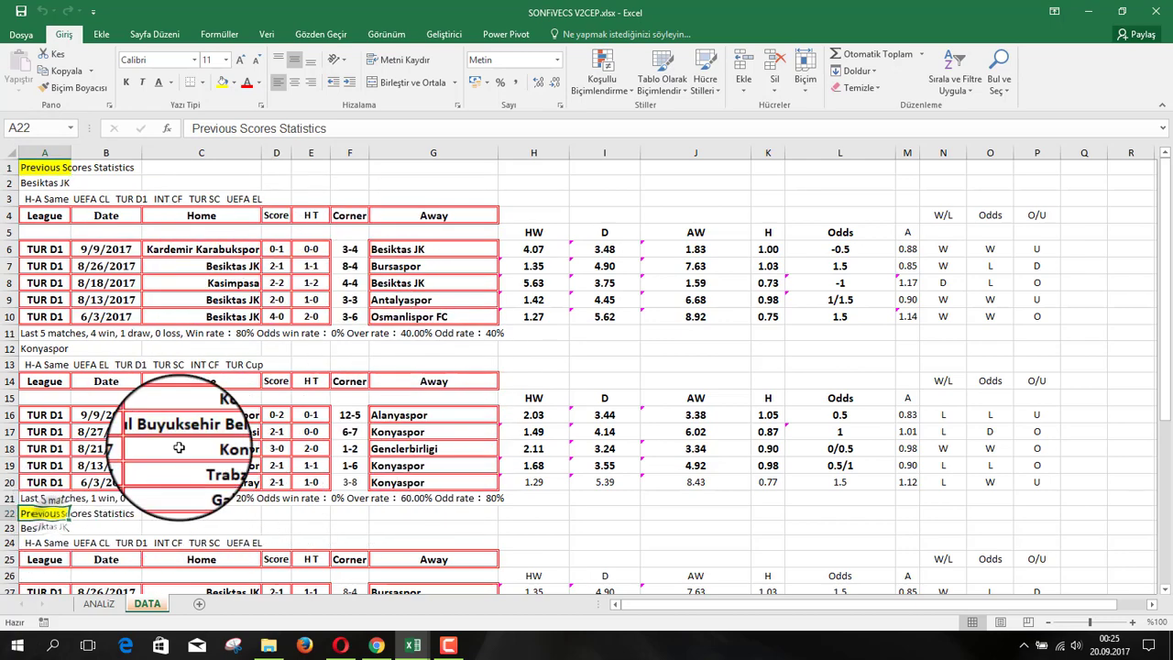
scroll(196, 412, down, 4)
scroll(107, 381, down, 1)
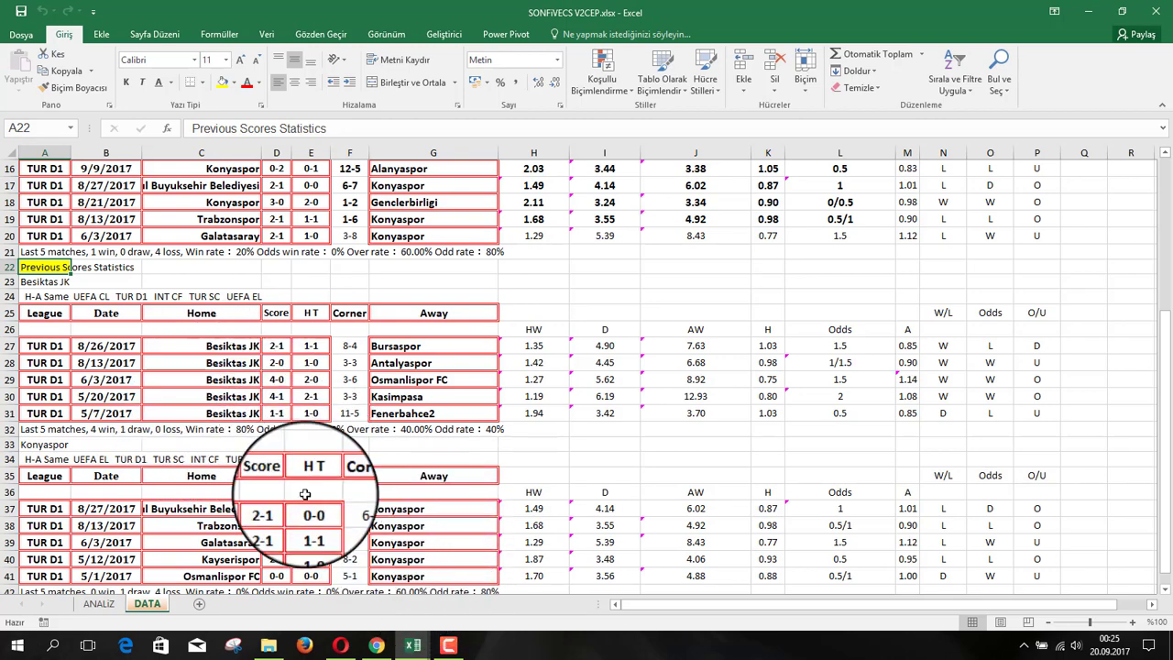
scroll(306, 494, down, 2)
scroll(299, 492, up, 4)
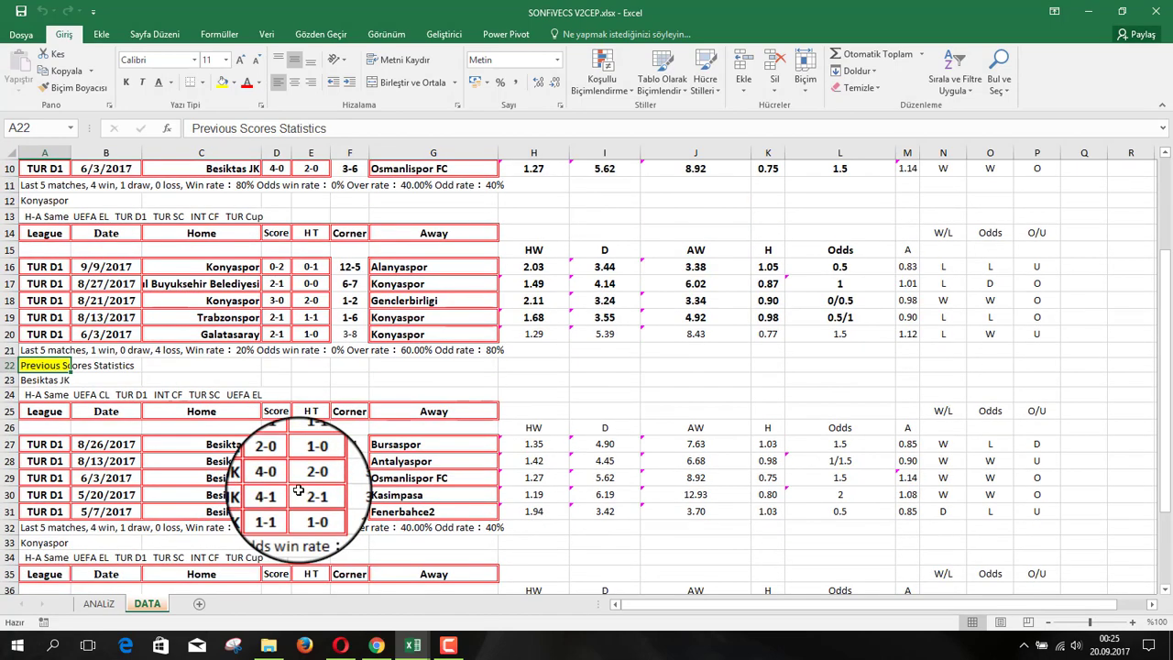
scroll(293, 366, up, 1)
scroll(309, 466, up, 2)
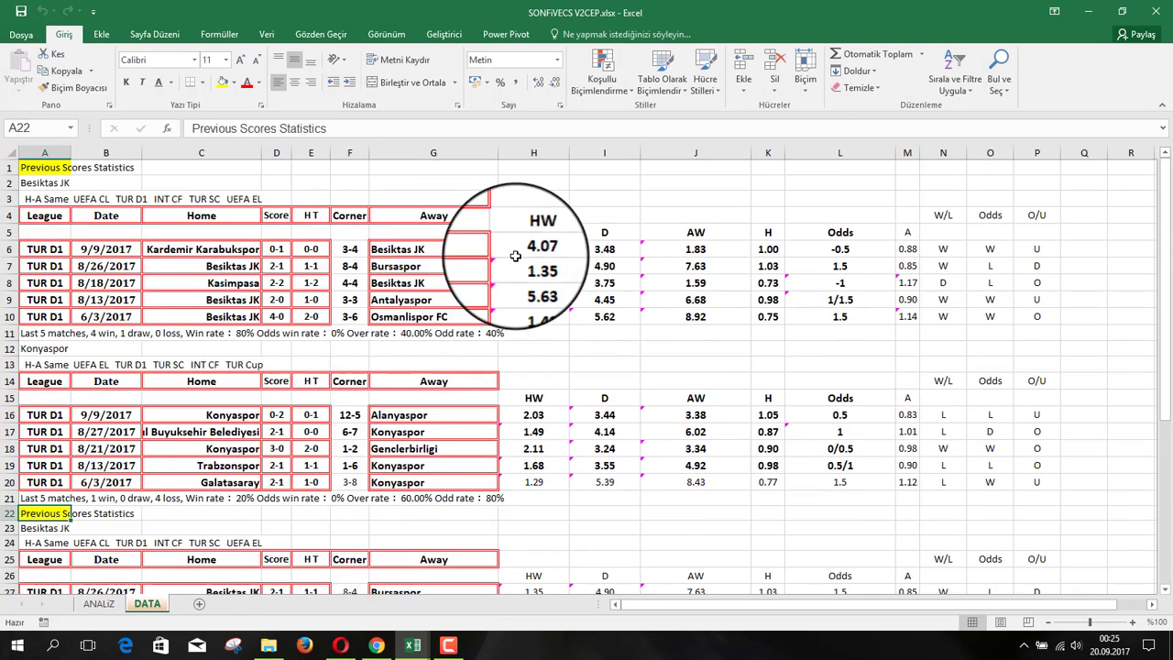
- Return to the V2CEP ANALIZ sheet and inspect the formulas in cells E5 and F5
click(102, 605)
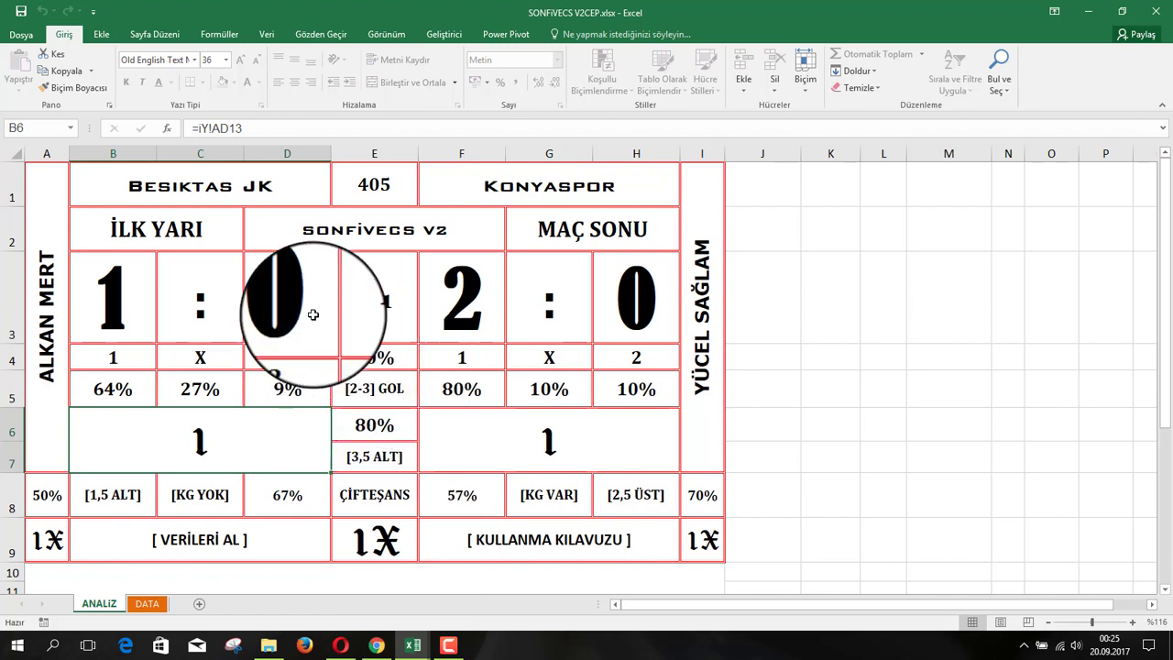
click(363, 398)
click(461, 392)
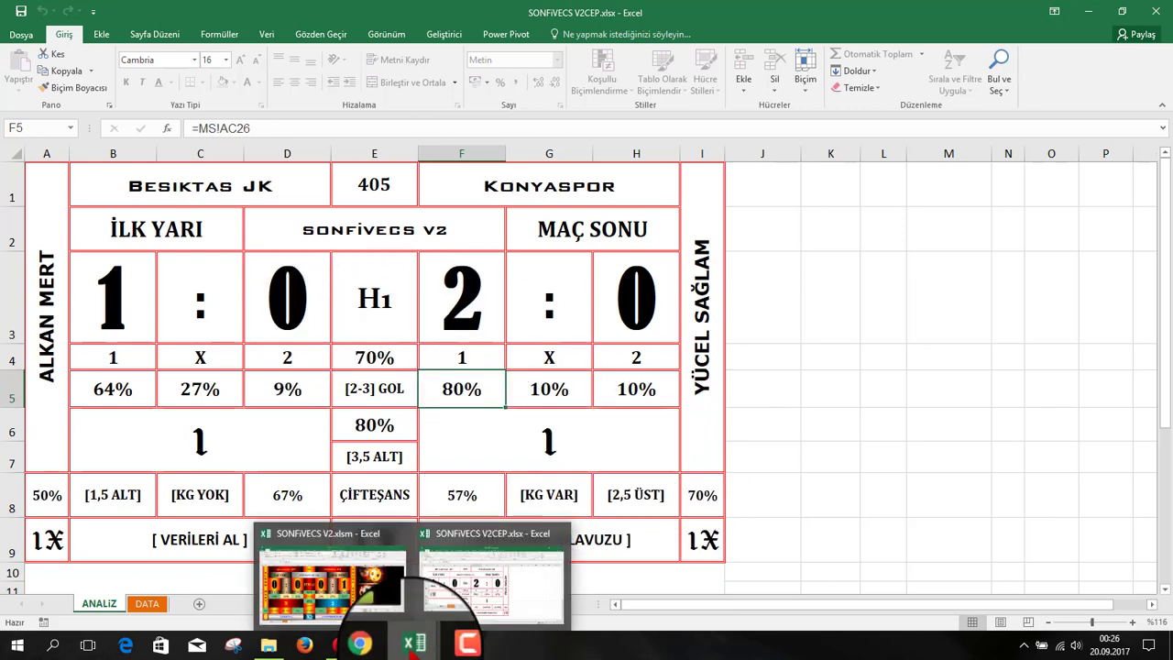
click(271, 646)
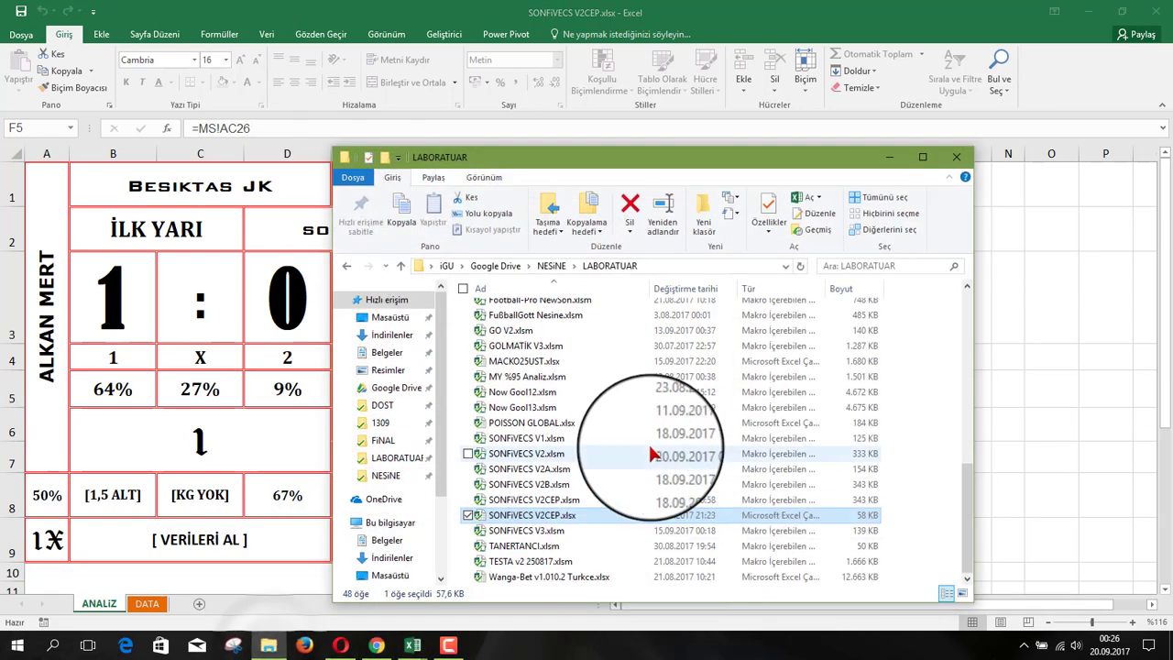
scroll(517, 497, up, 1)
scroll(518, 497, up, 3)
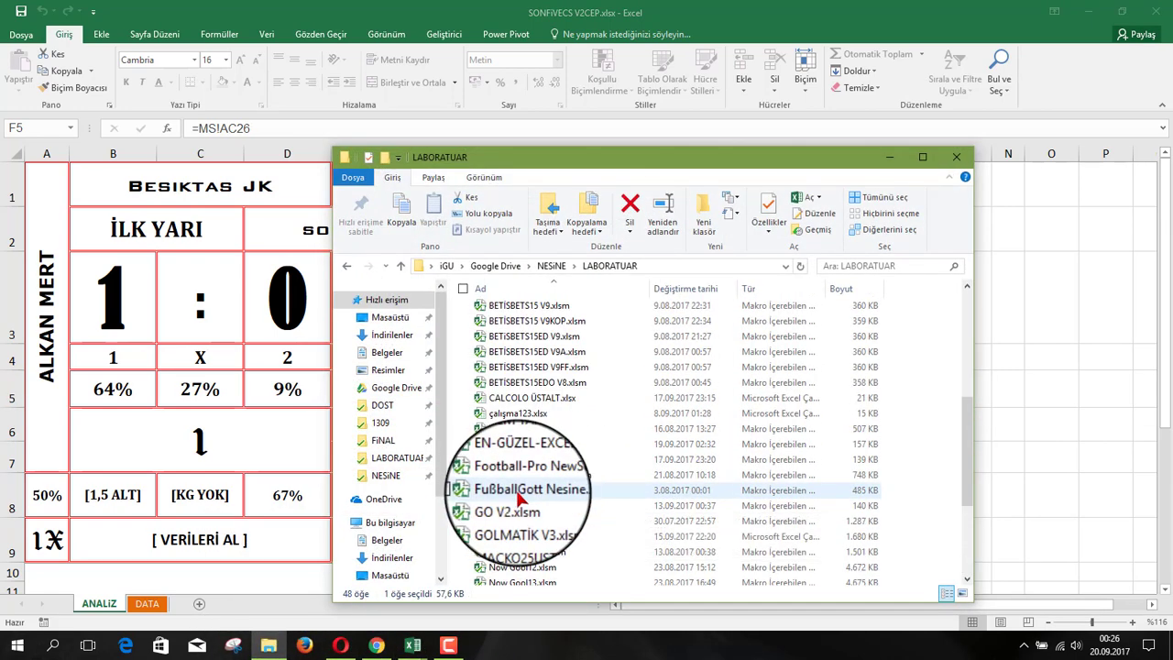
scroll(518, 498, up, 1)
scroll(576, 467, up, 3)
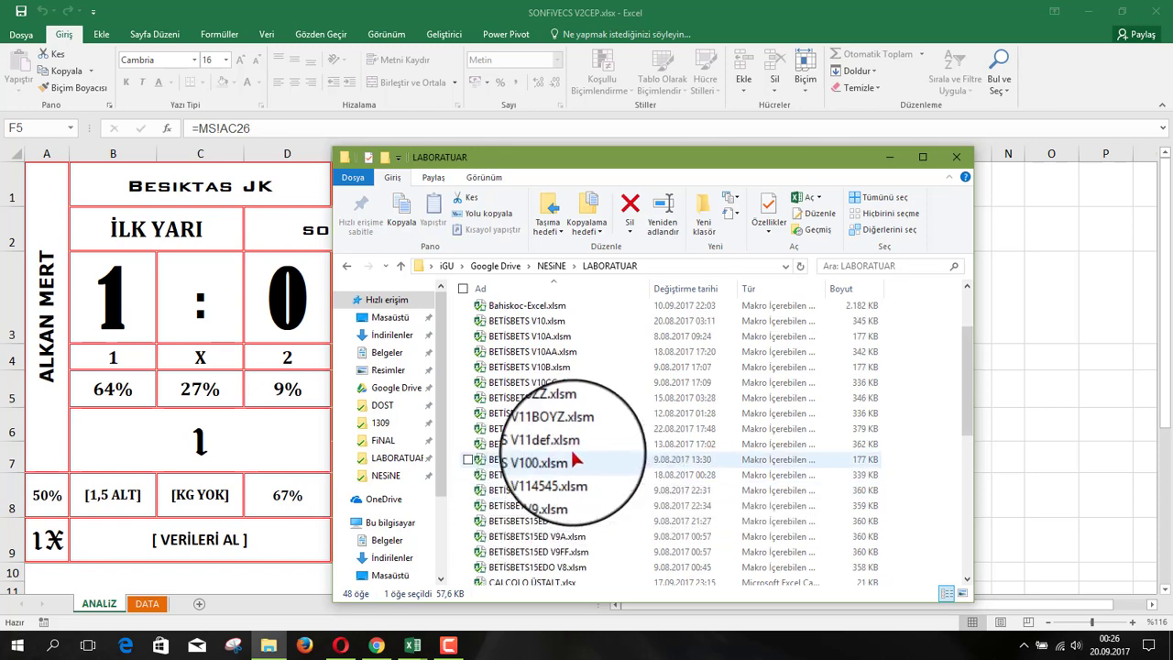
scroll(575, 461, up, 2)
scroll(576, 461, down, 1)
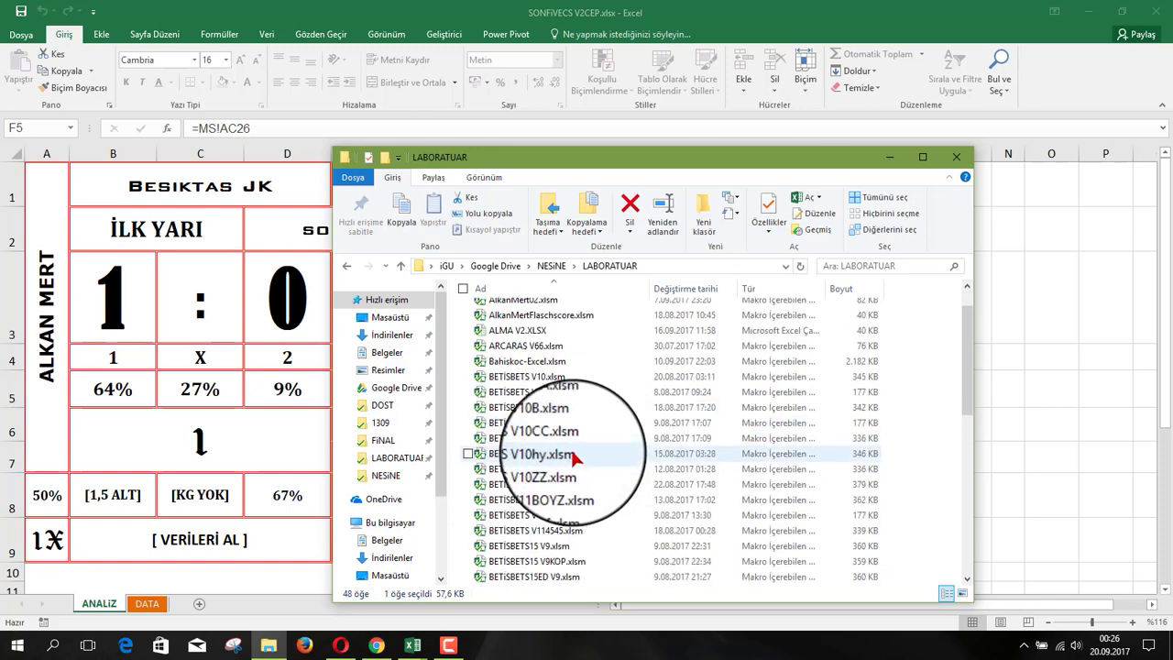
scroll(576, 461, down, 5)
scroll(575, 461, down, 2)
scroll(574, 459, down, 2)
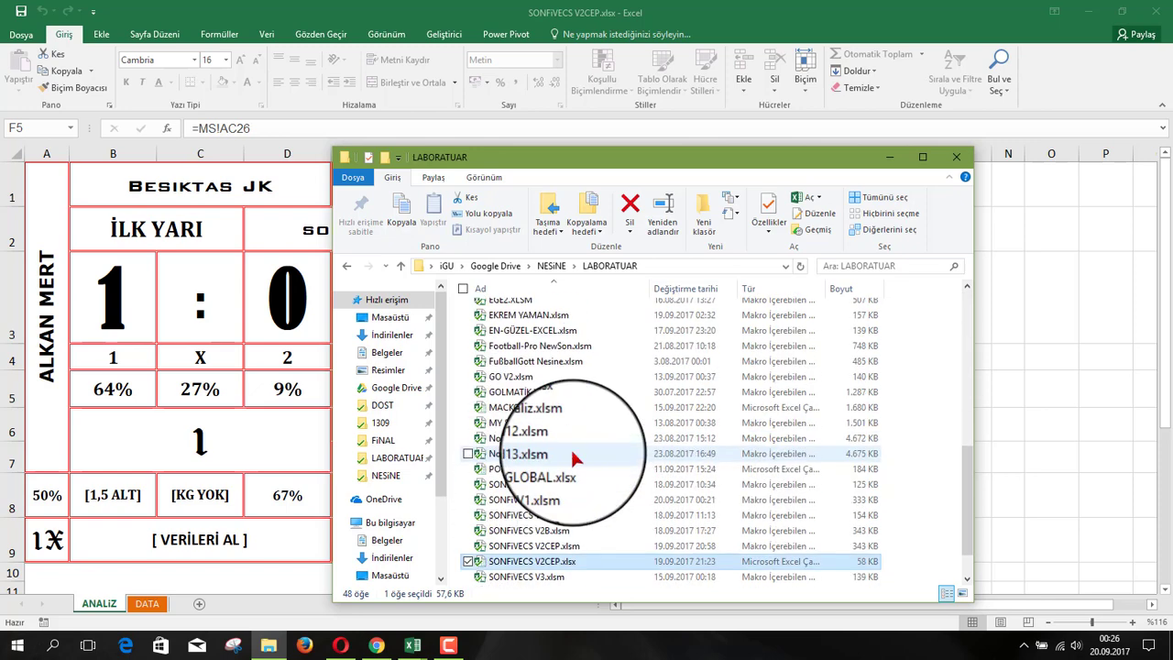
scroll(587, 471, up, 4)
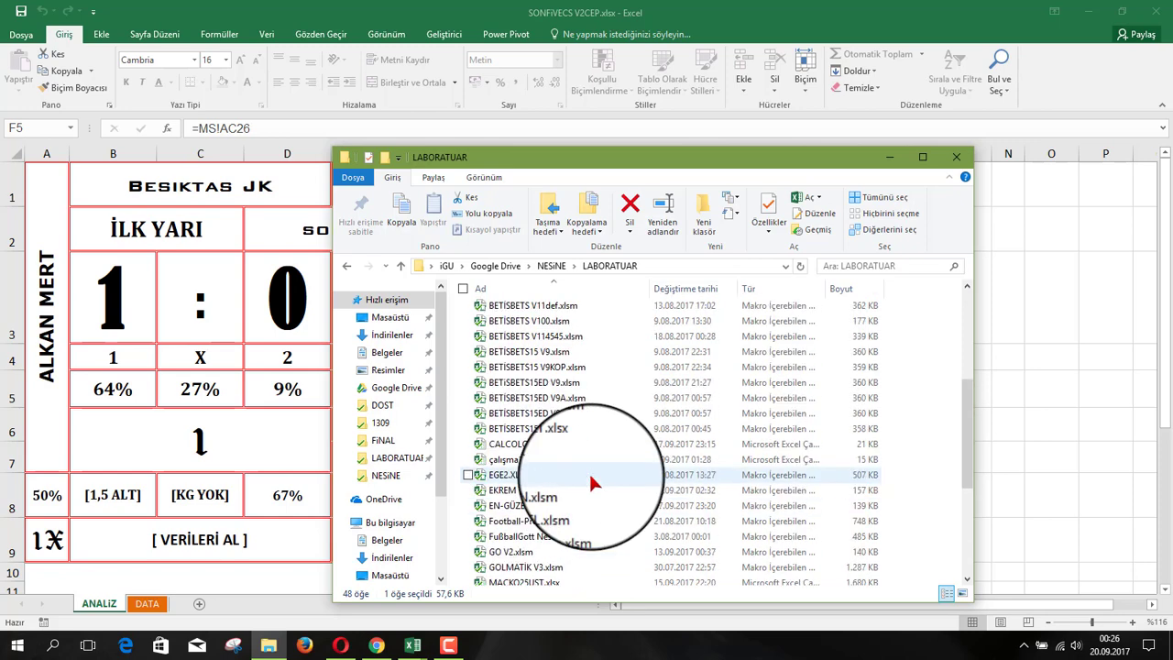
scroll(588, 471, down, 2)
scroll(600, 483, down, 3)
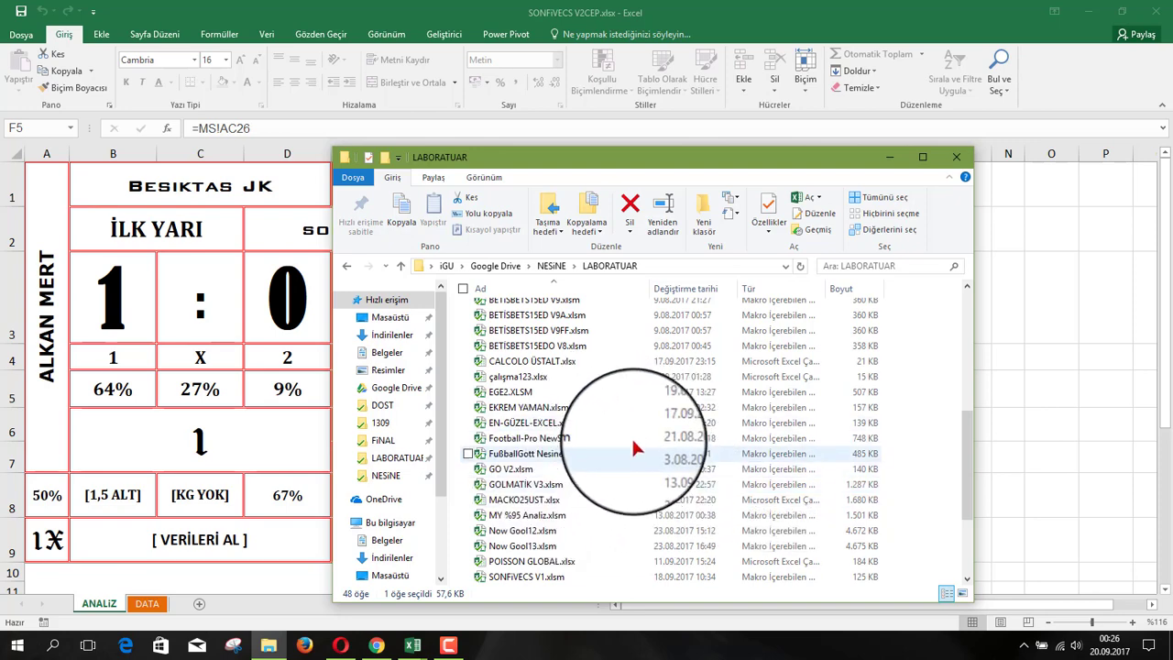
double_click(549, 415)
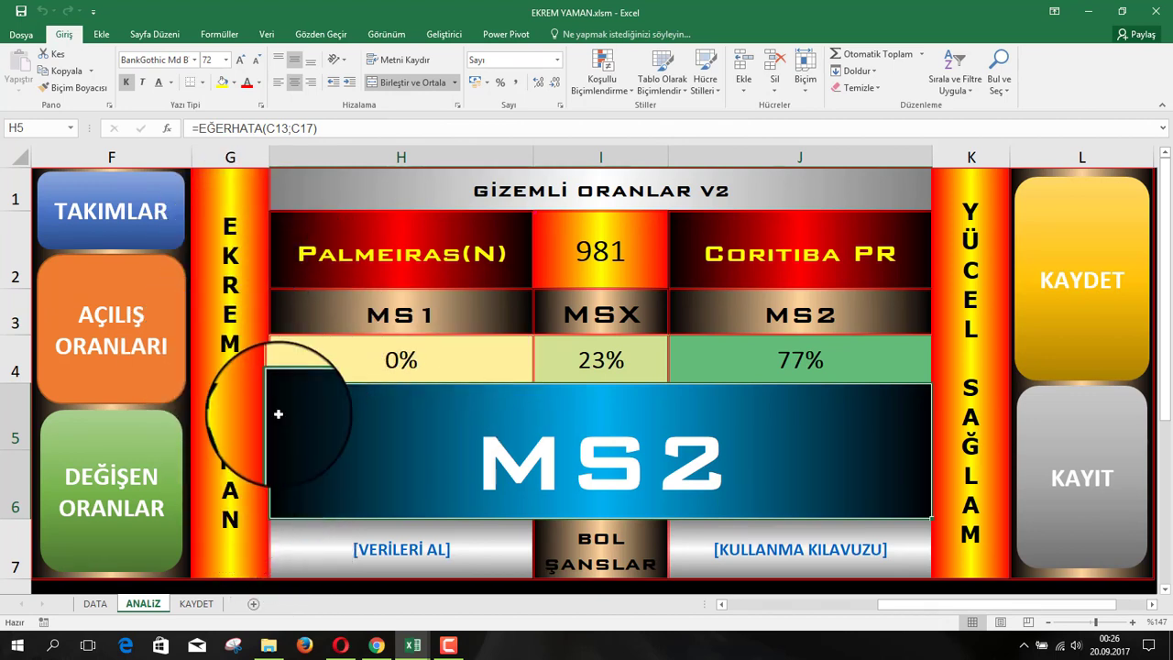
click(472, 203)
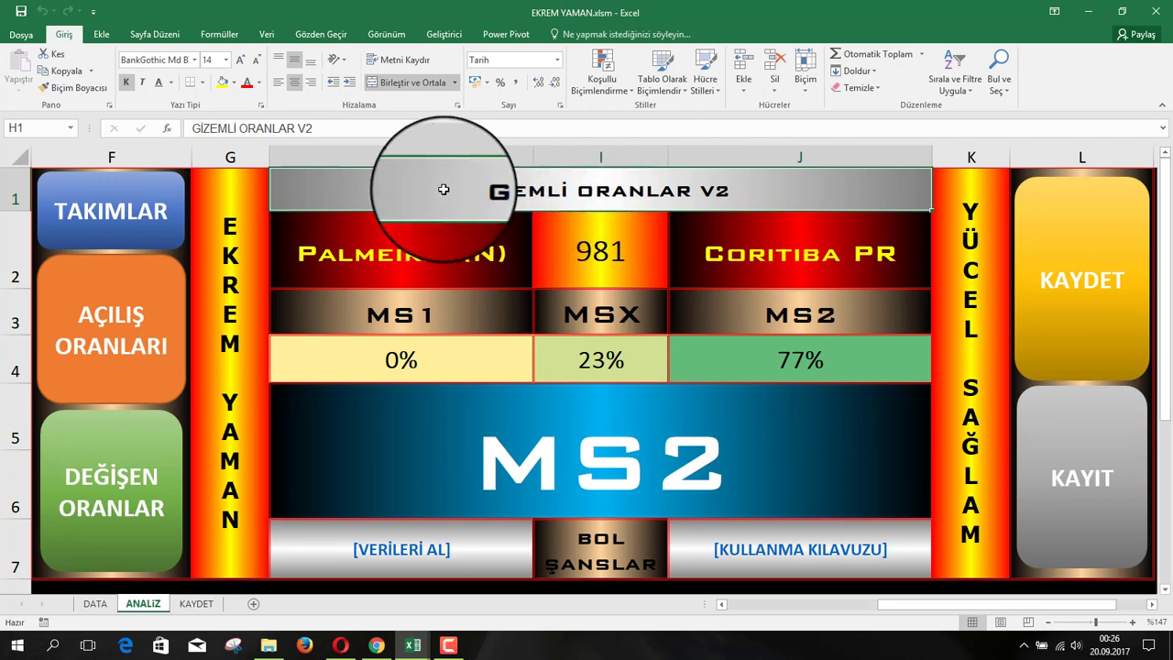
click(92, 609)
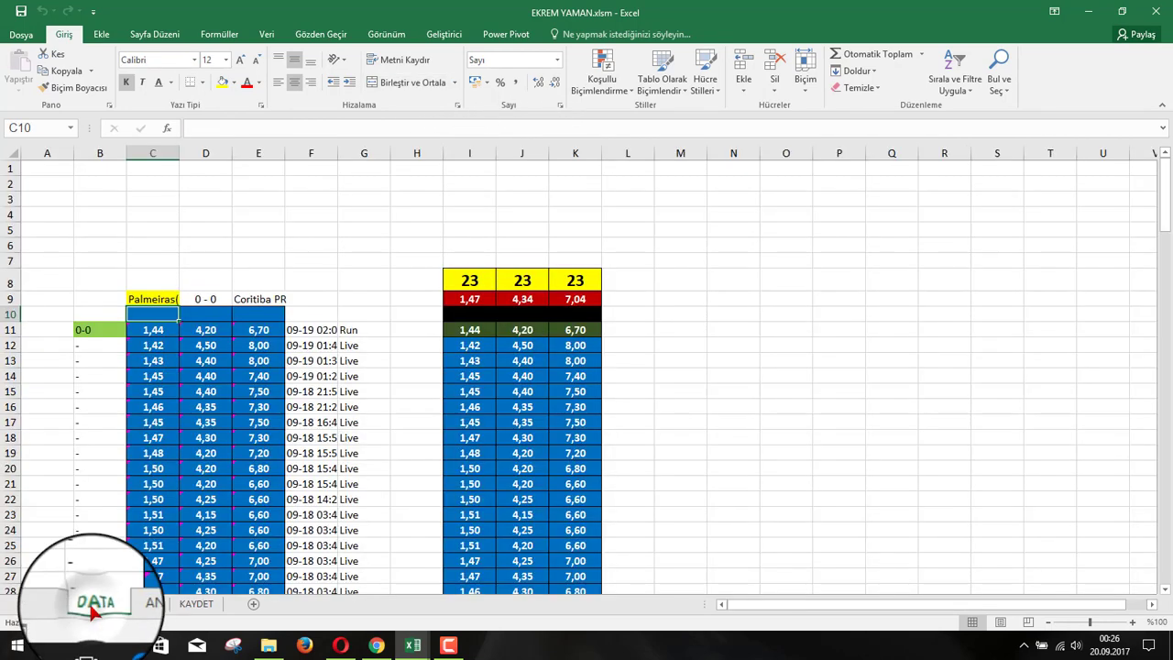
scroll(284, 399, down, 2)
scroll(286, 421, down, 6)
scroll(289, 433, down, 9)
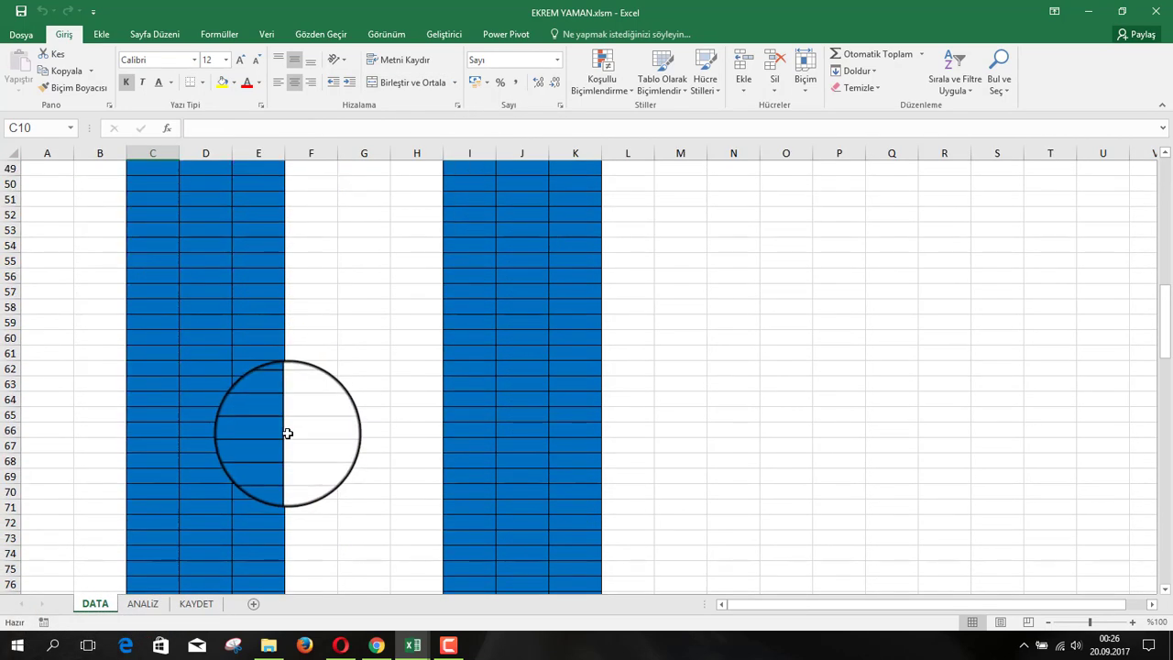
scroll(288, 433, down, 10)
scroll(287, 434, down, 7)
scroll(286, 435, down, 14)
scroll(286, 435, down, 5)
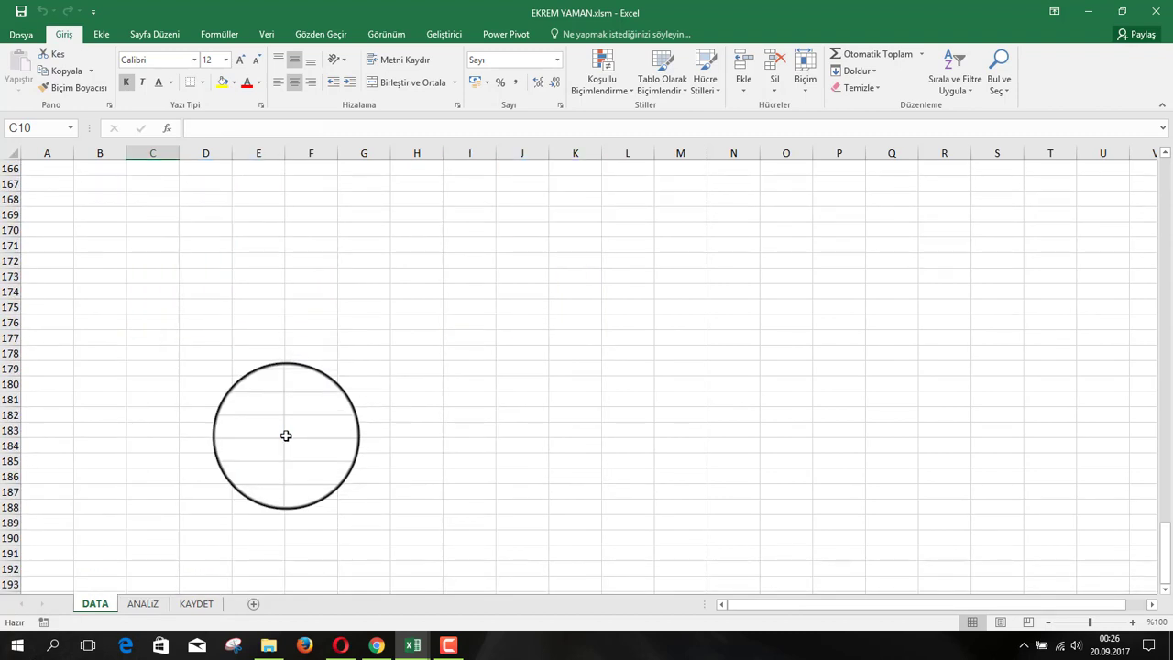
scroll(286, 435, up, 5)
scroll(286, 435, up, 5)
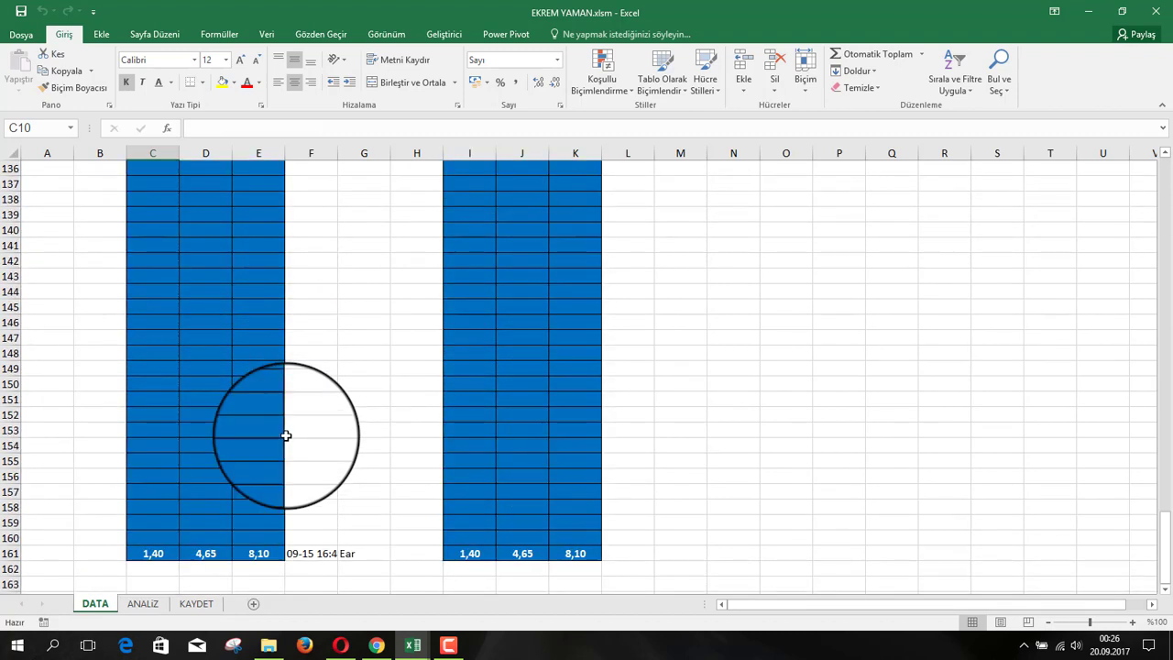
scroll(284, 438, up, 1)
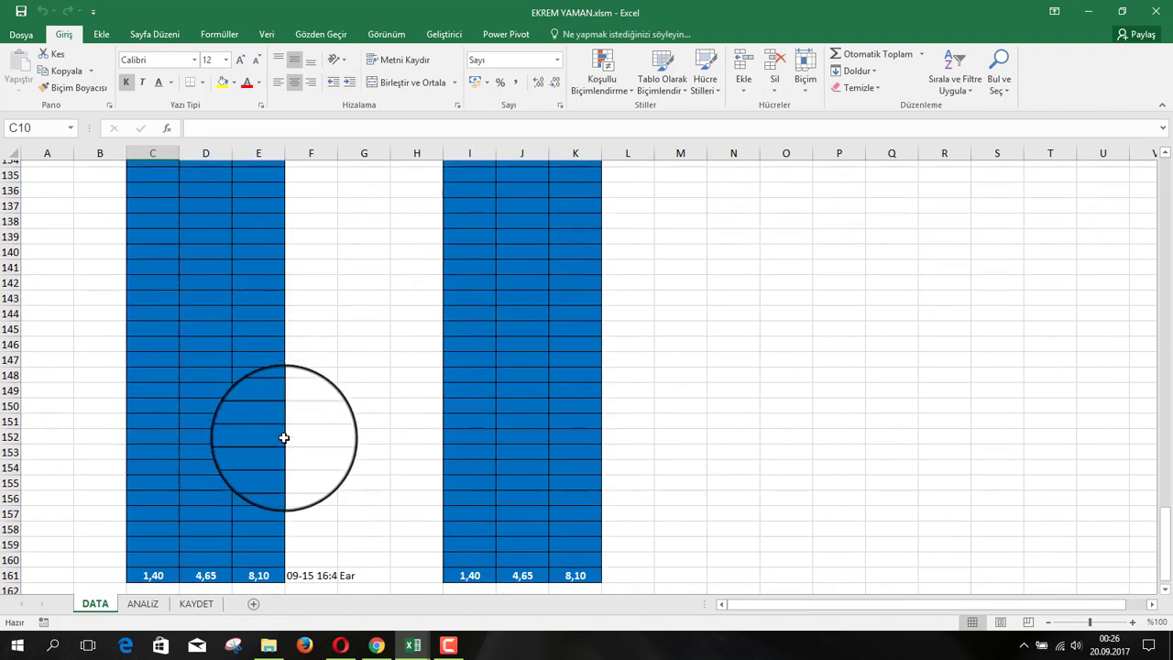
scroll(284, 439, up, 8)
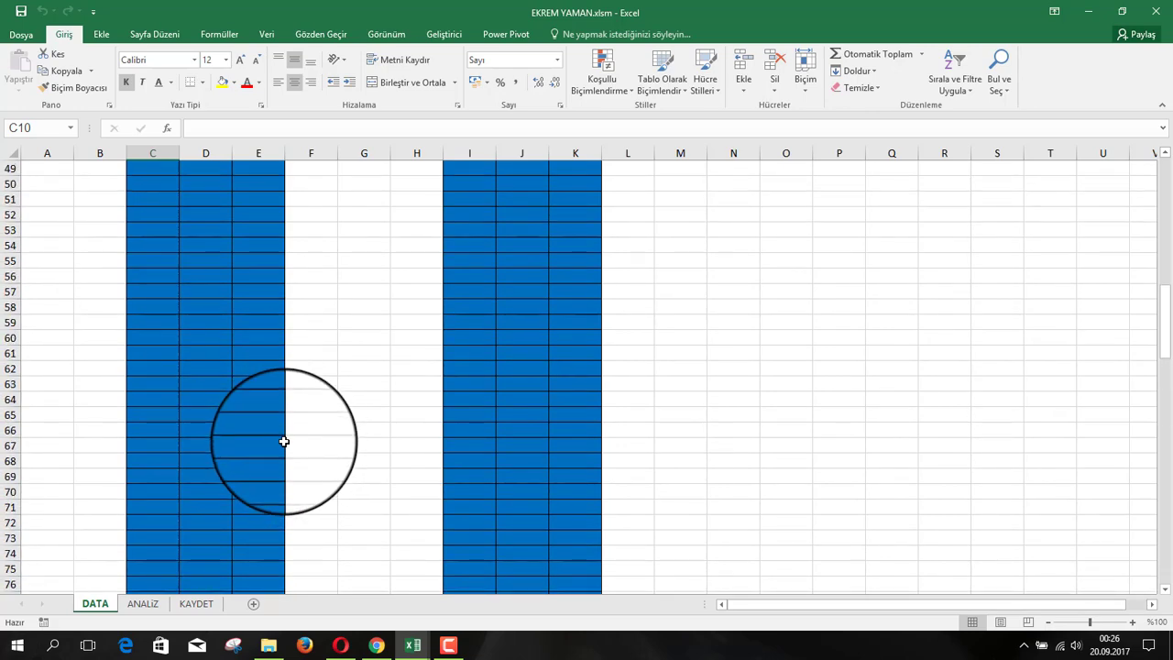
scroll(284, 442, up, 6)
scroll(284, 442, up, 6)
scroll(284, 442, up, 3)
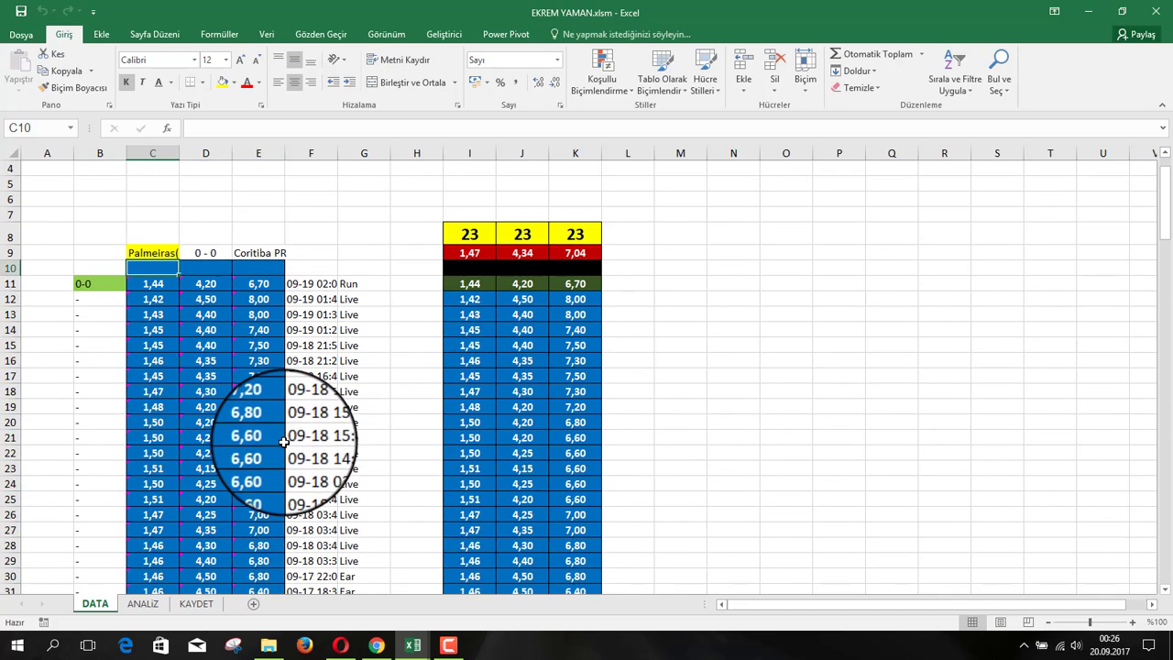
click(142, 611)
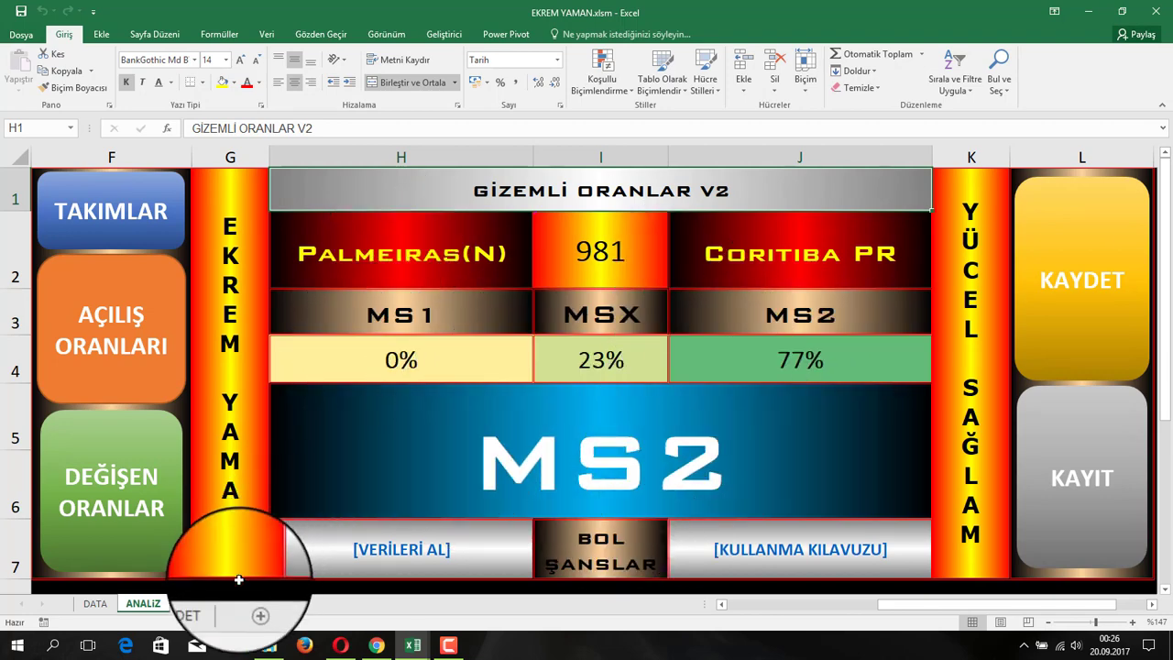
click(196, 603)
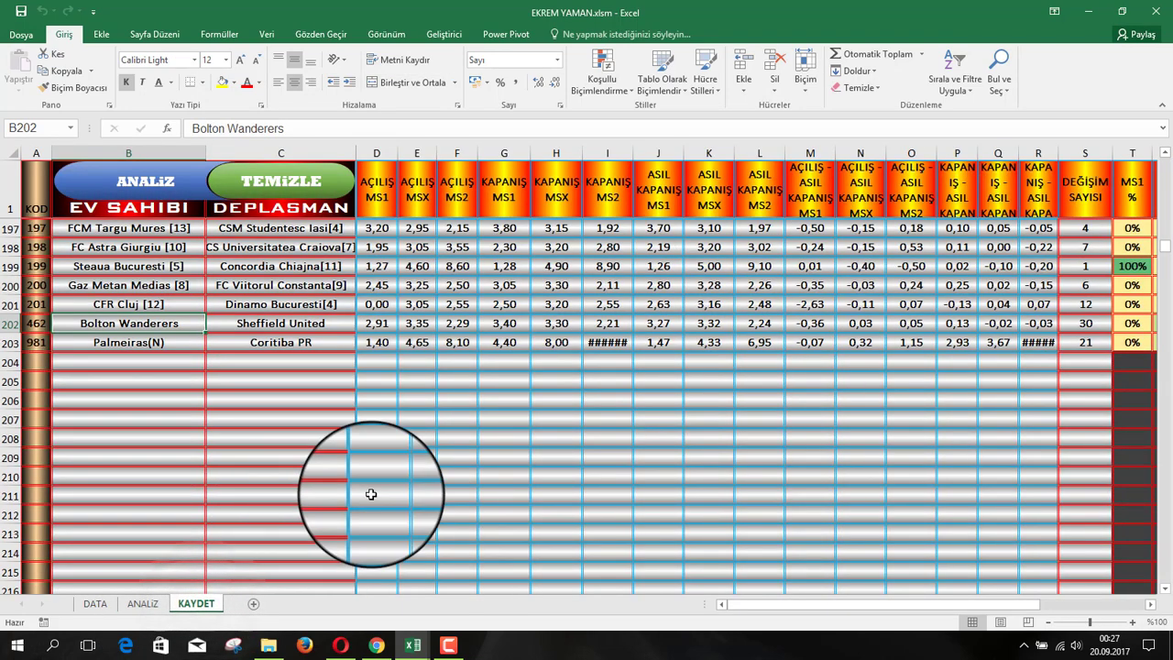
scroll(371, 495, up, 2)
scroll(686, 513, up, 4)
drag(740, 607, 877, 607)
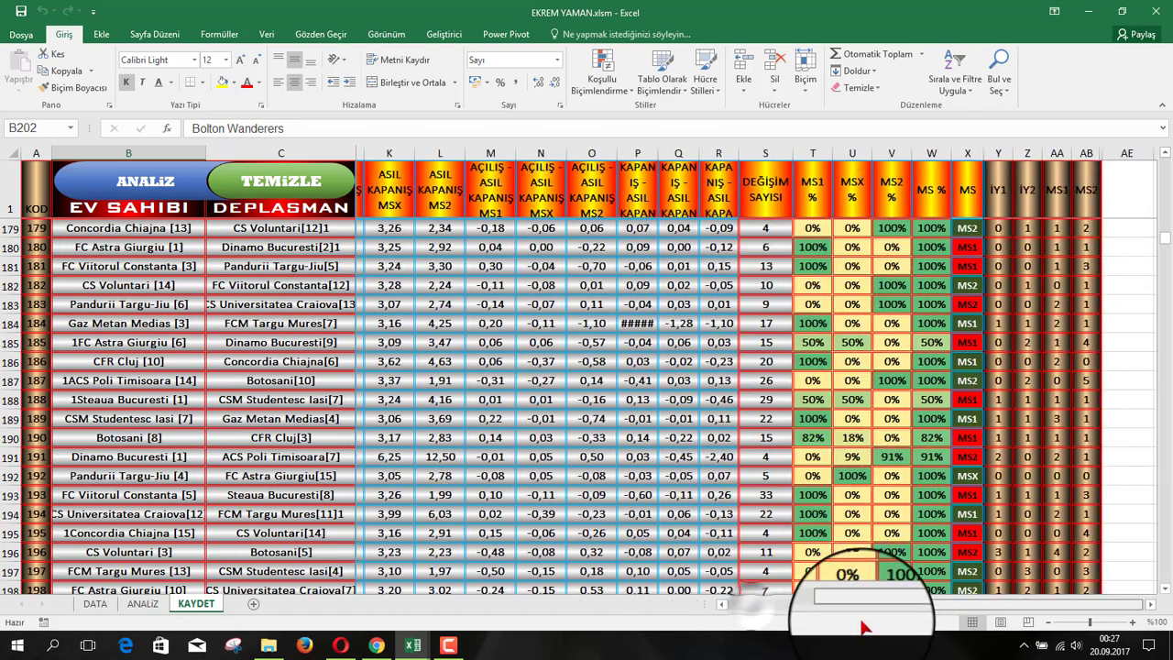
scroll(838, 454, down, 2)
scroll(770, 476, down, 2)
scroll(694, 499, up, 3)
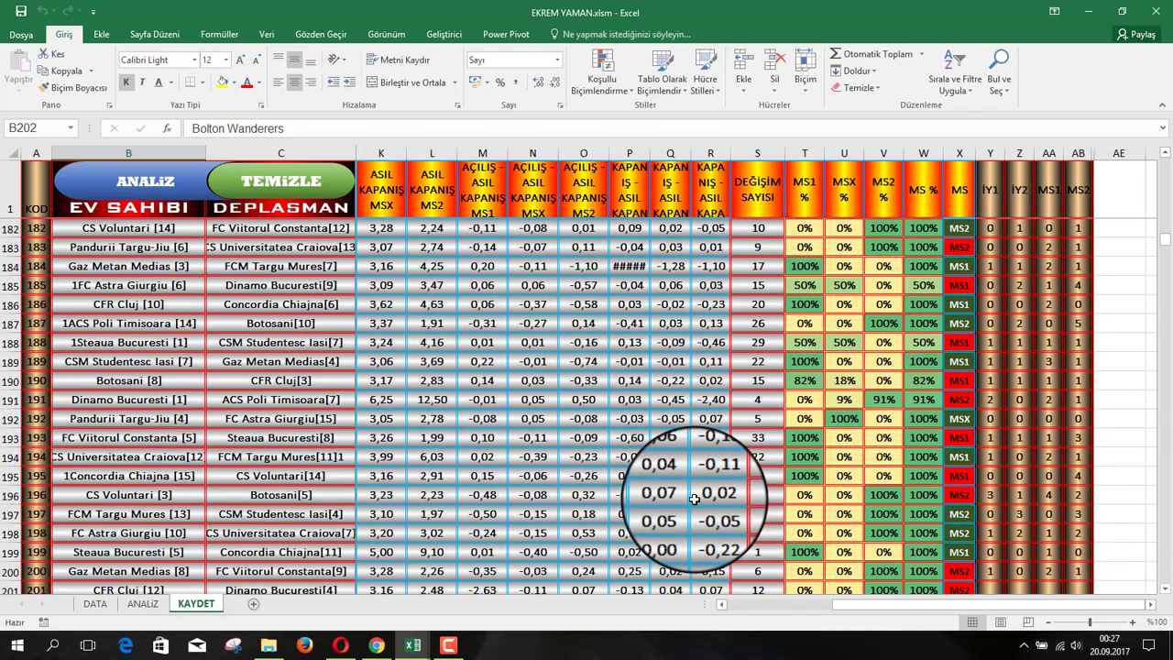
scroll(641, 511, up, 2)
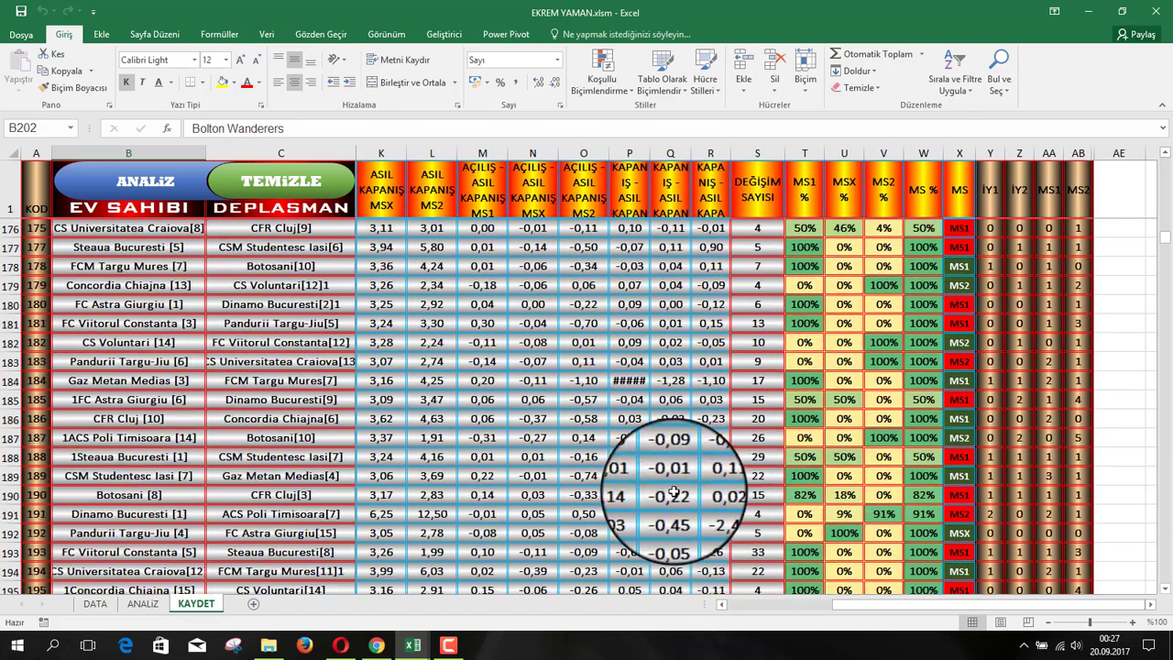
click(140, 610)
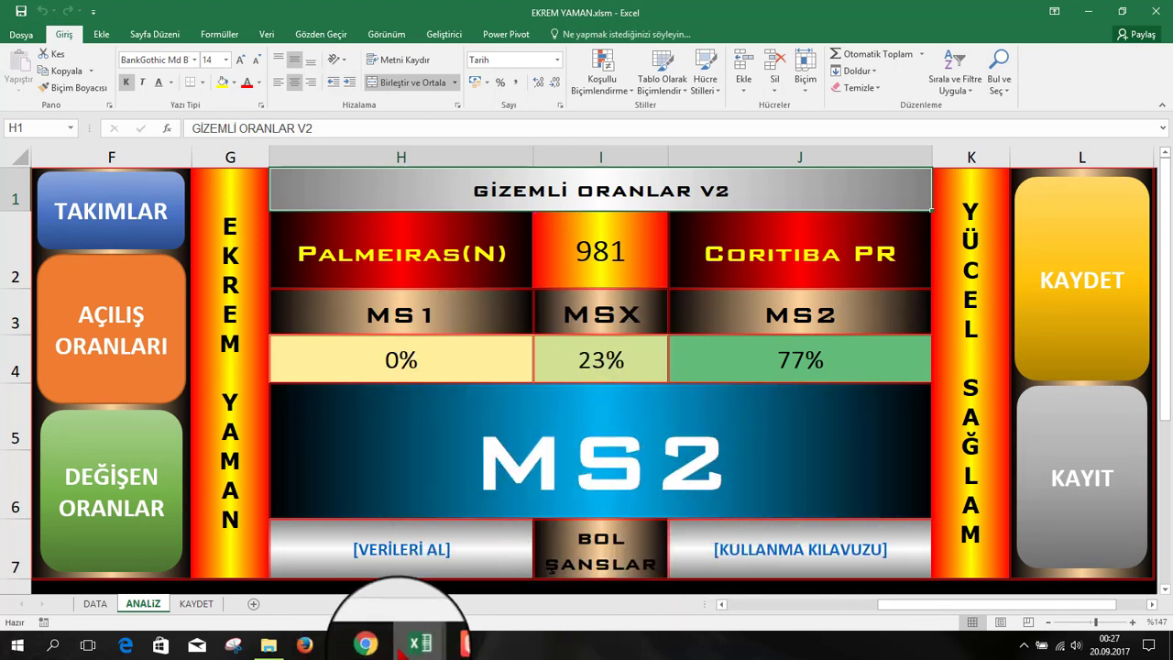
mouse_move(411, 646)
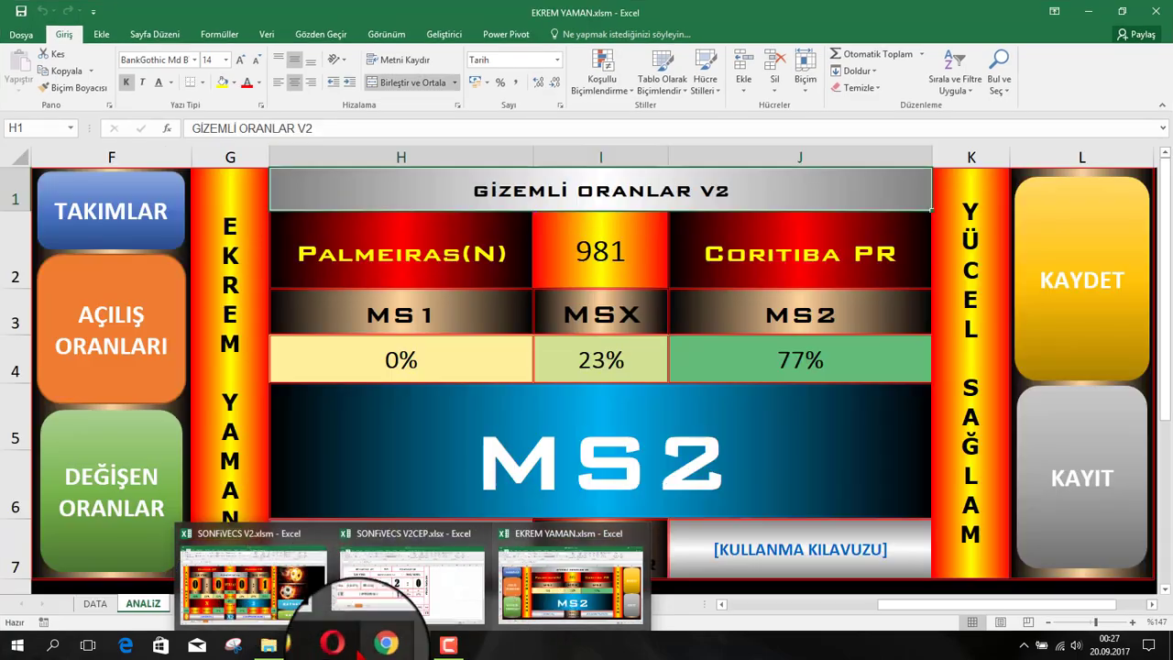
- Bring up the NOWGOAL V12 YouTube tab and scroll through its description and comments
click(380, 642)
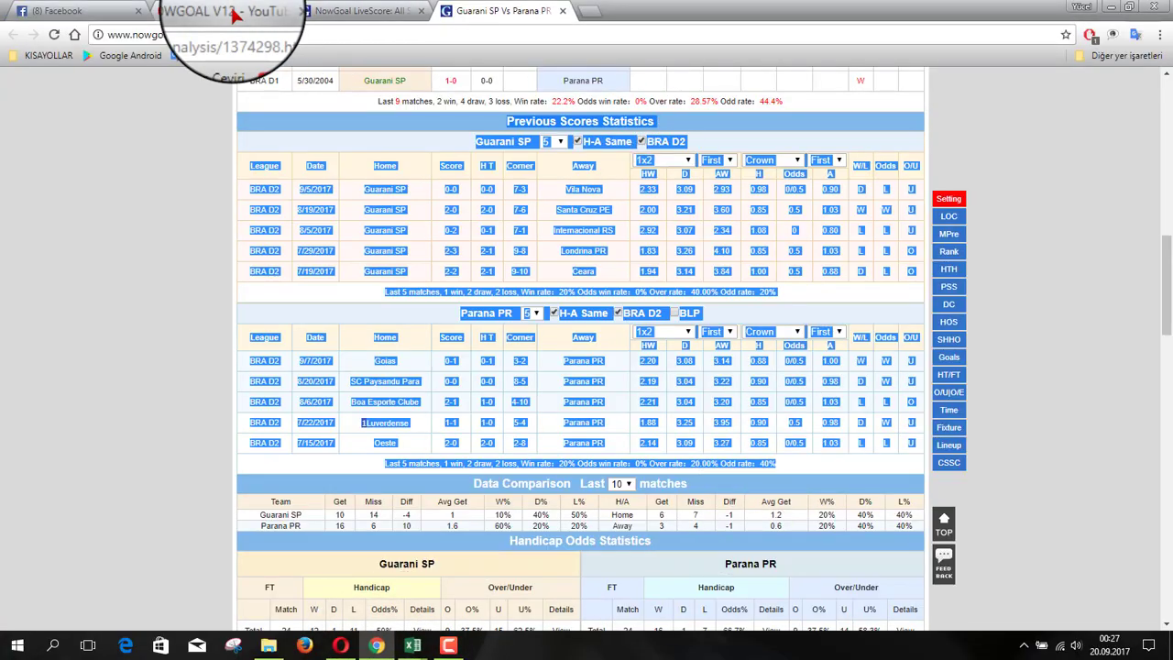
click(235, 14)
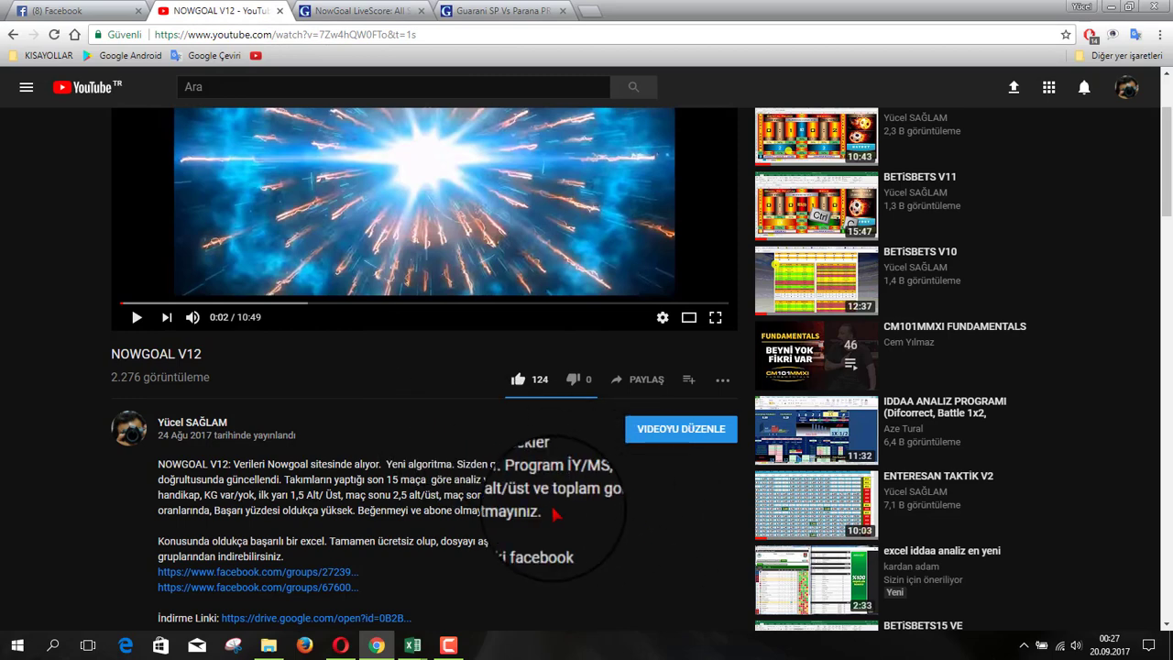
scroll(551, 503, down, 1)
scroll(563, 419, down, 2)
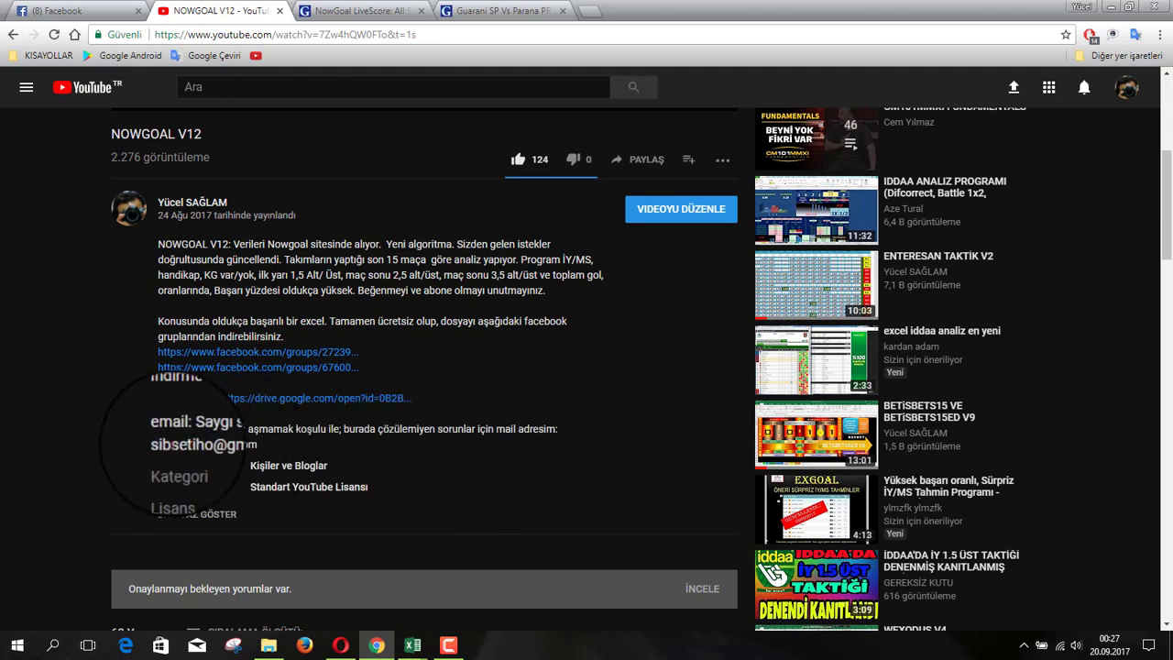
scroll(536, 462, up, 1)
scroll(538, 477, up, 1)
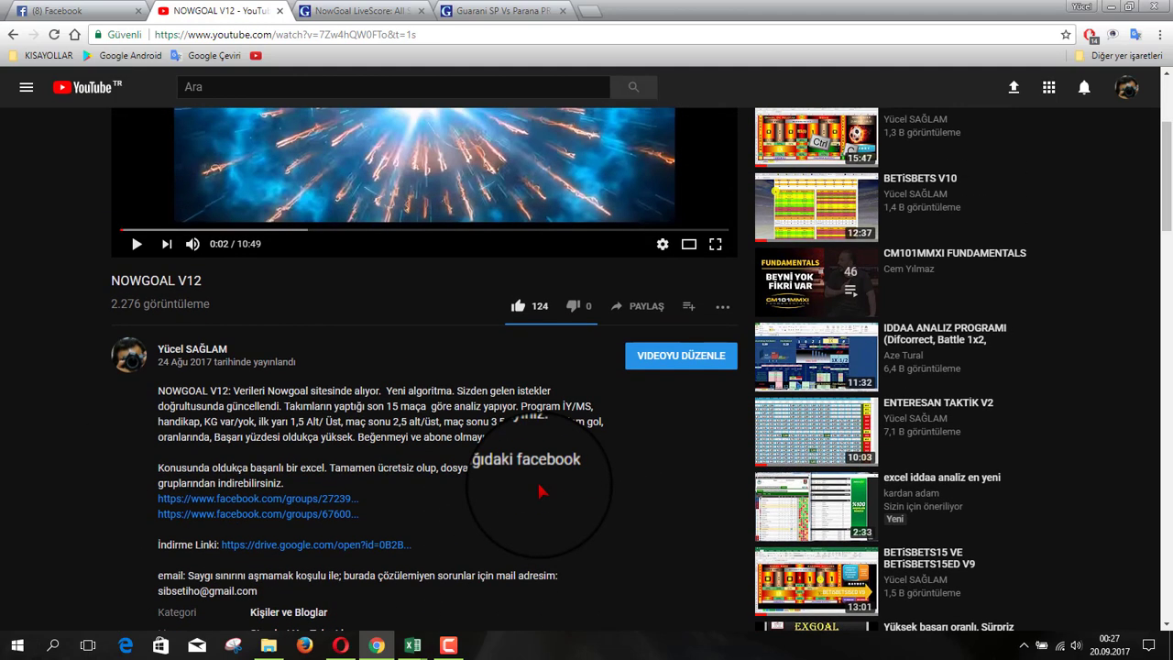
scroll(537, 481, up, 1)
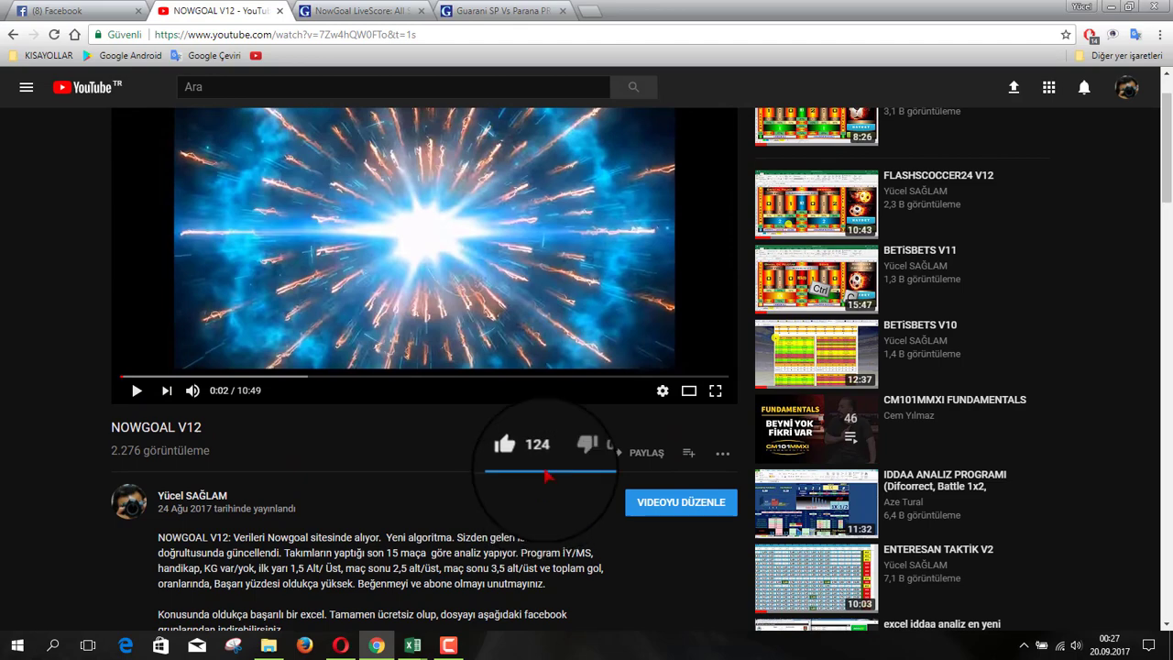
scroll(546, 475, down, 3)
scroll(547, 475, down, 2)
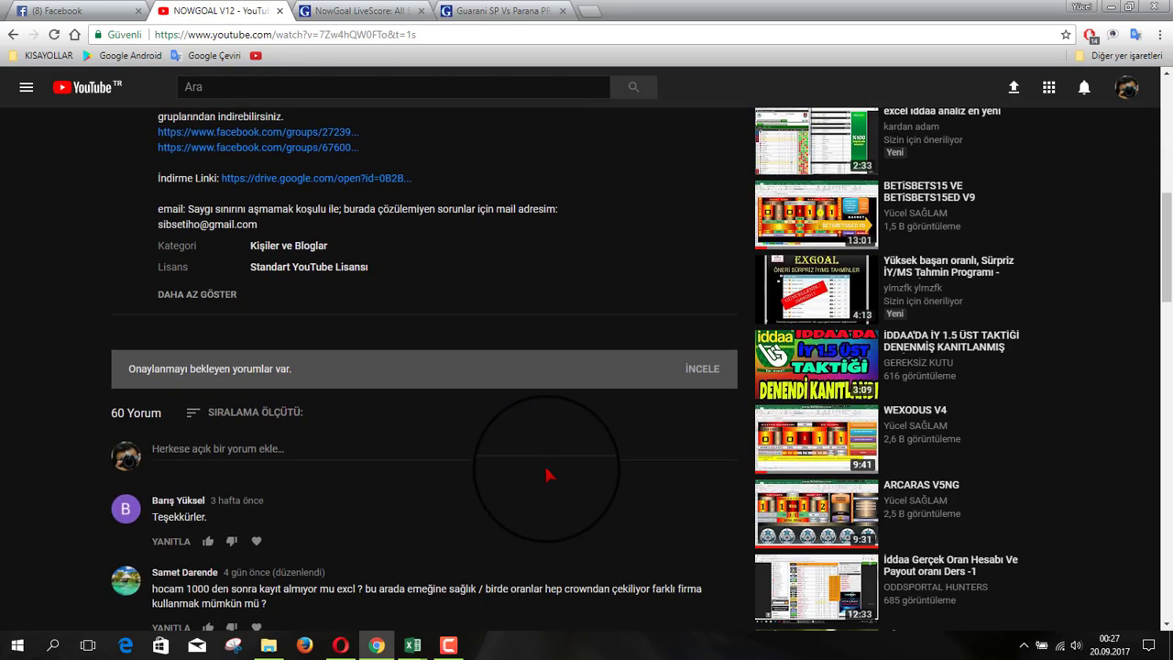
scroll(547, 475, up, 2)
scroll(547, 477, up, 3)
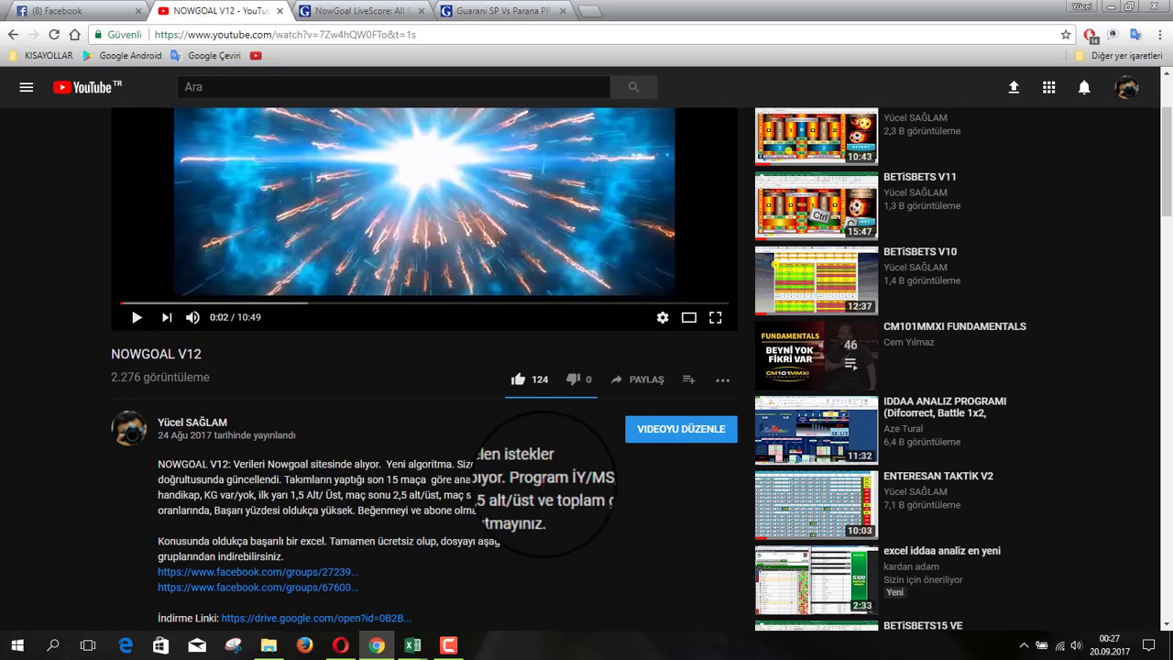